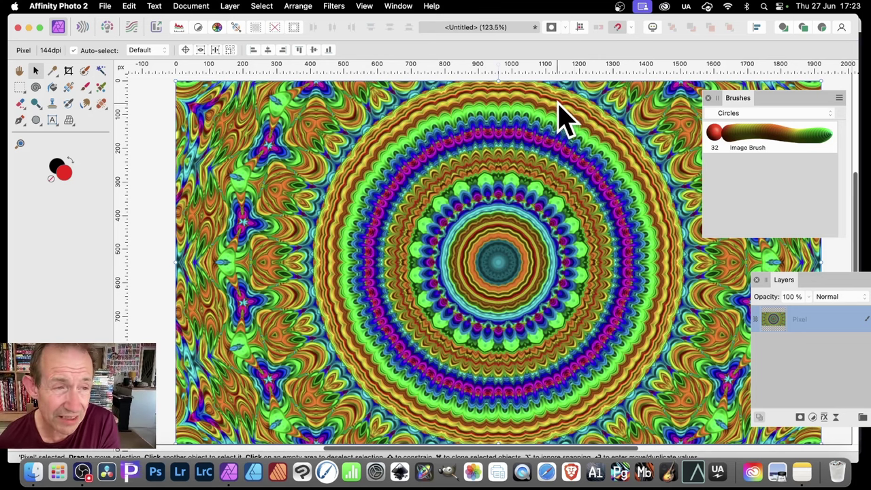
Step: Clear the patterned pixel layer from the canvas and draw a red circle about 360 px in diameter
key("Delete")
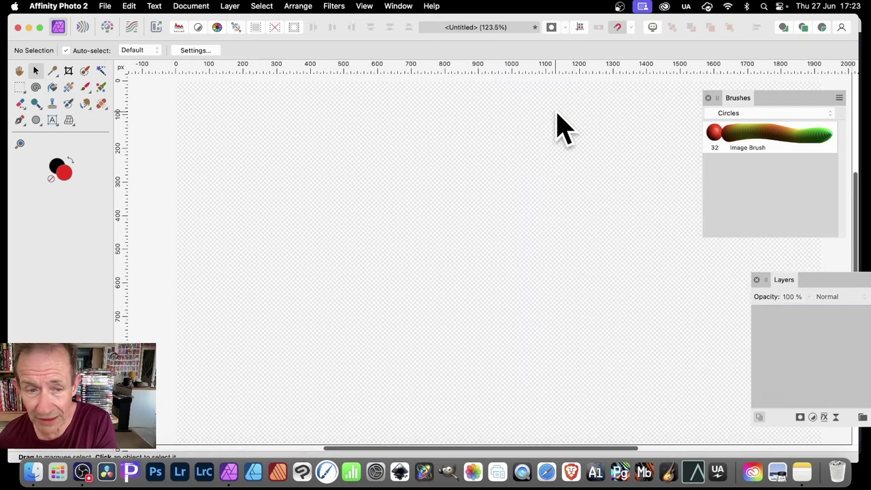
left_click(36, 121)
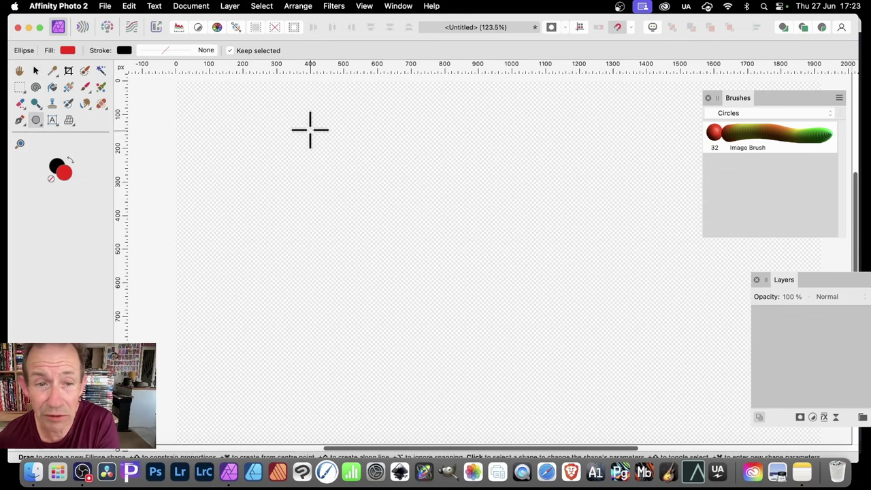
left_click_drag(310, 130, 431, 251)
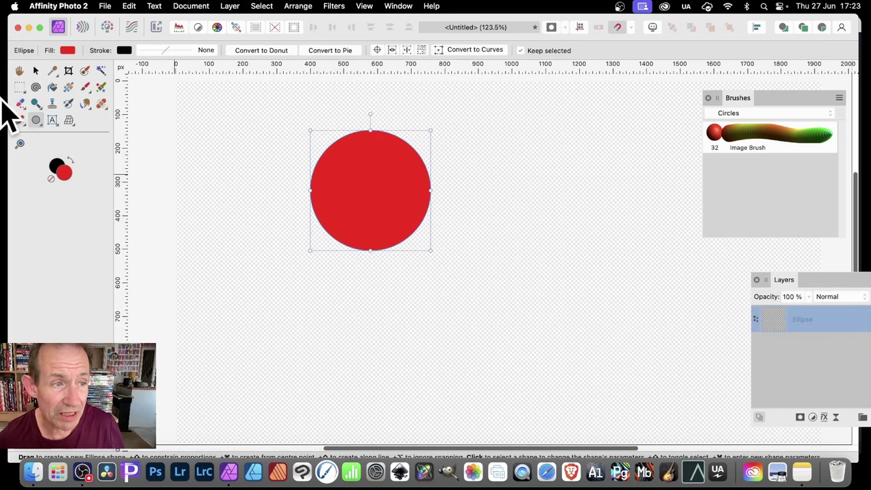
left_click(36, 122)
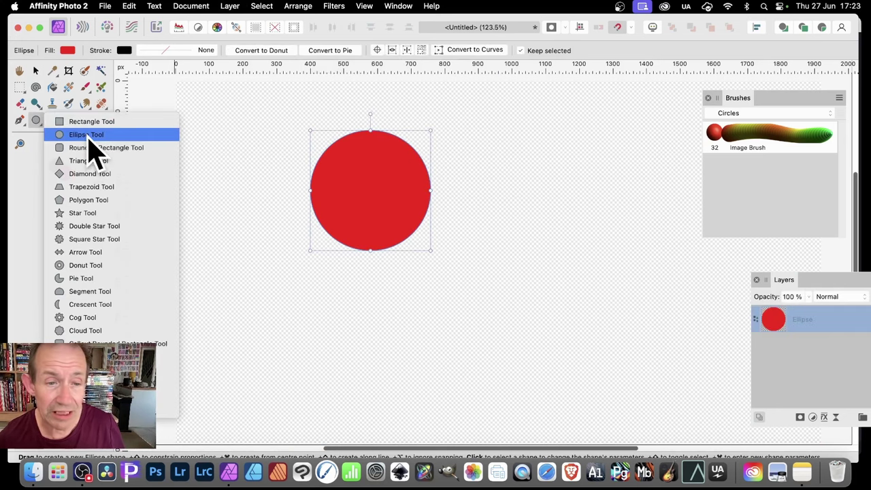
left_click(603, 214)
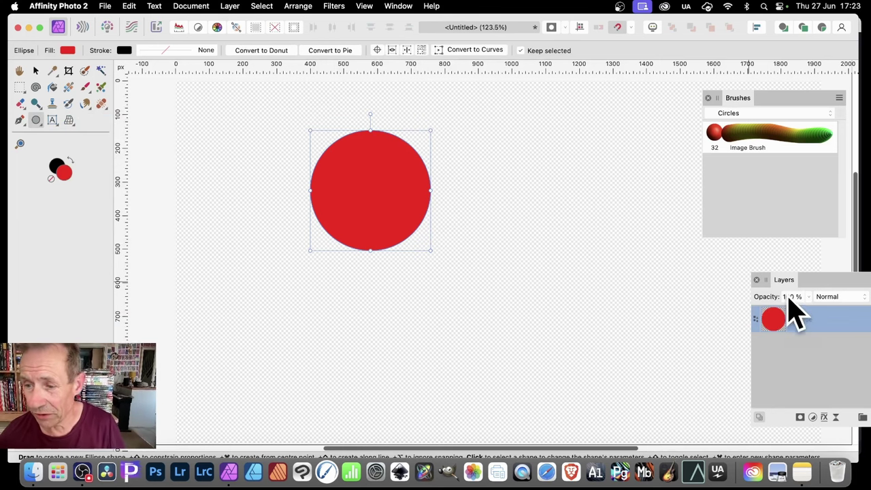
Step: Give the red ellipse a 3D layer effect with a 200 px radius and 79 % shininess
left_click_drag(789, 282, 536, 122)
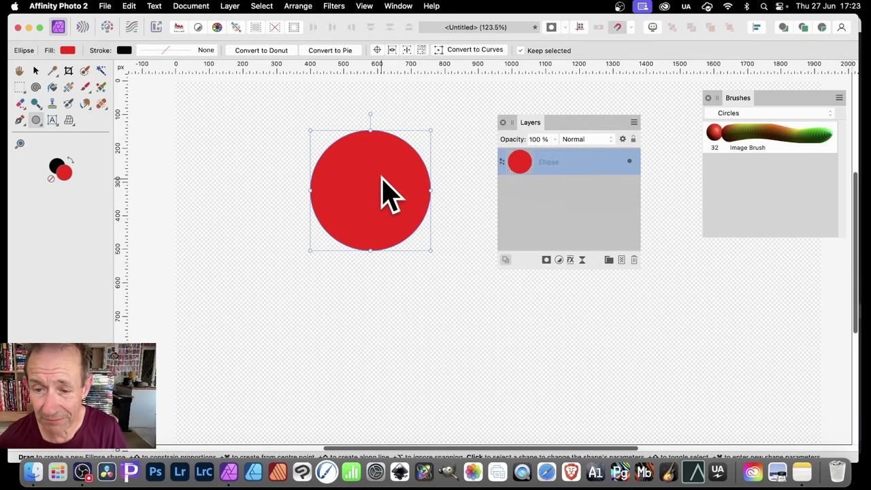
left_click(571, 262)
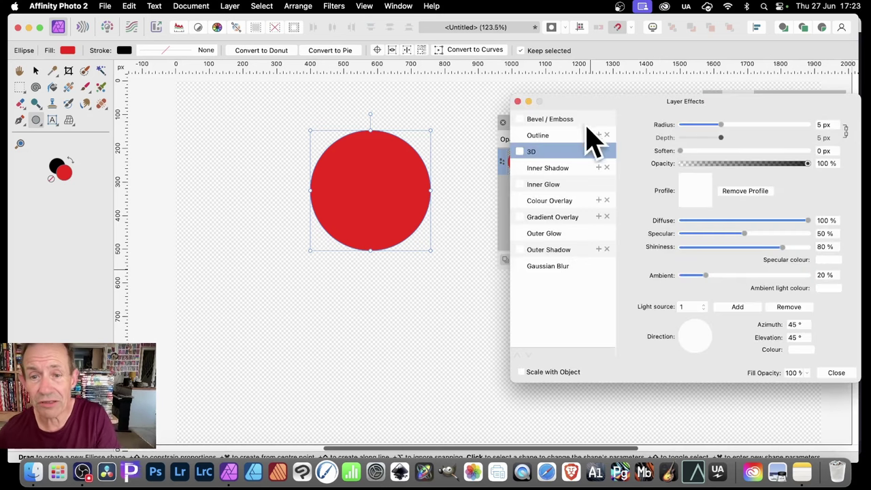
left_click(521, 151)
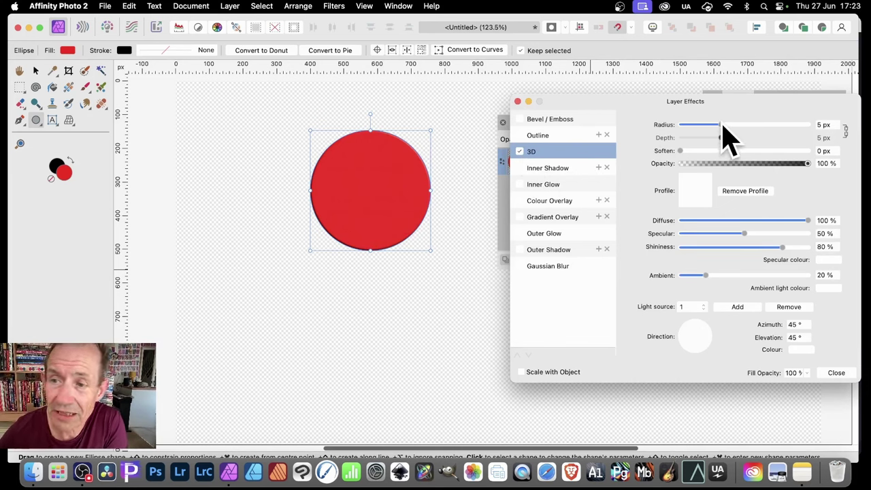
mouse_move(724, 128)
left_mouse_down()
mouse_move(749, 137)
mouse_move(841, 136)
left_mouse_up()
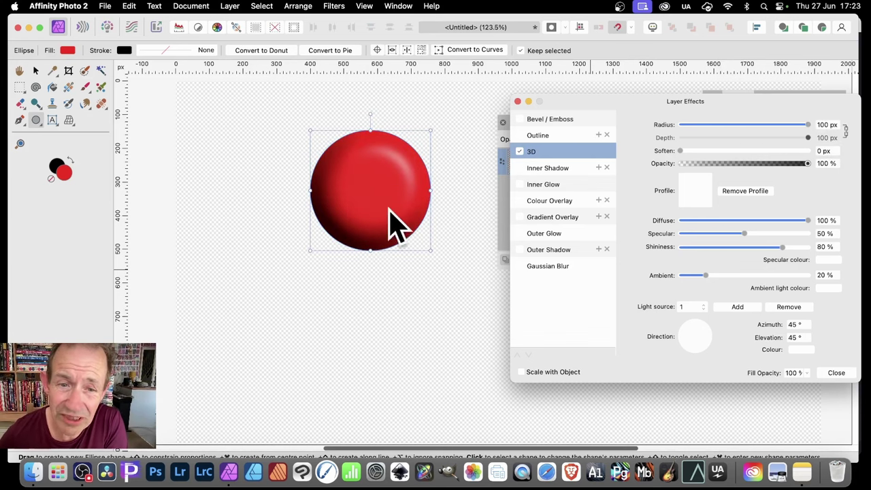
left_click(815, 124)
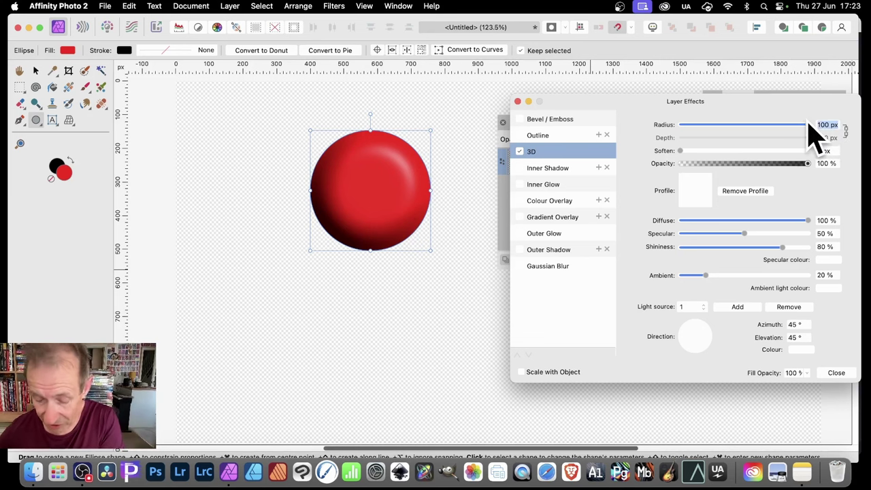
type("200")
key("Return")
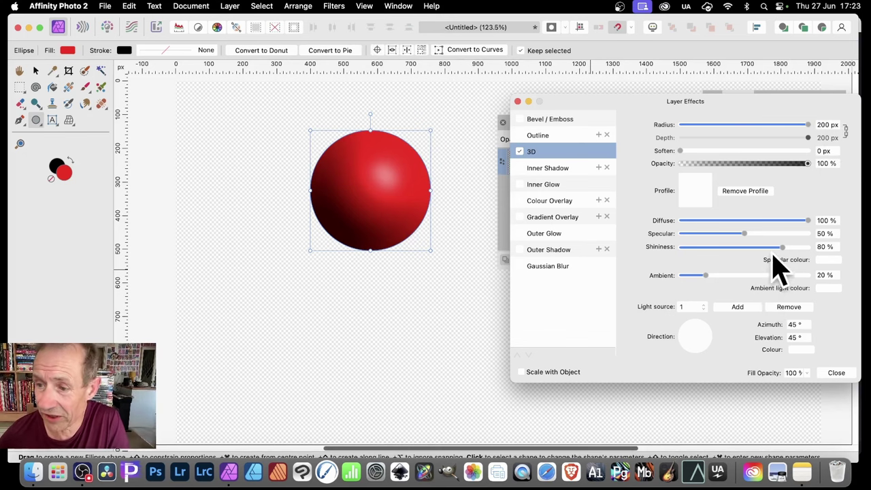
mouse_move(783, 247)
left_mouse_down()
mouse_move(809, 248)
mouse_move(747, 248)
mouse_move(810, 247)
mouse_move(781, 248)
left_mouse_up()
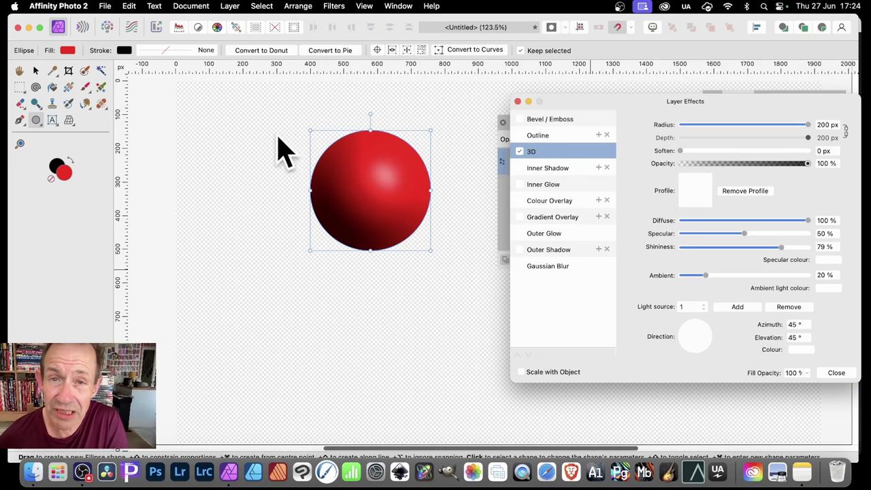
left_click(837, 373)
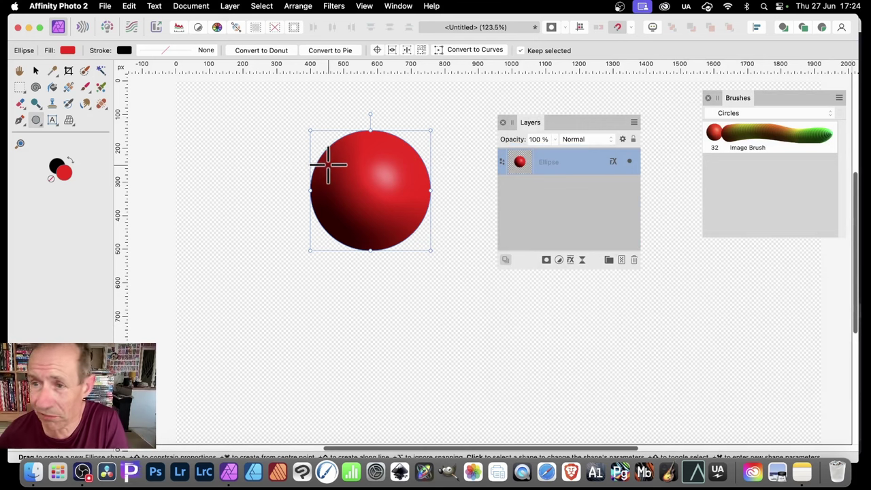
Step: Rasterise the sphere layer without preserving its layer FX and create a new brush from it in the Circles category
left_click_drag(746, 116, 676, 135)
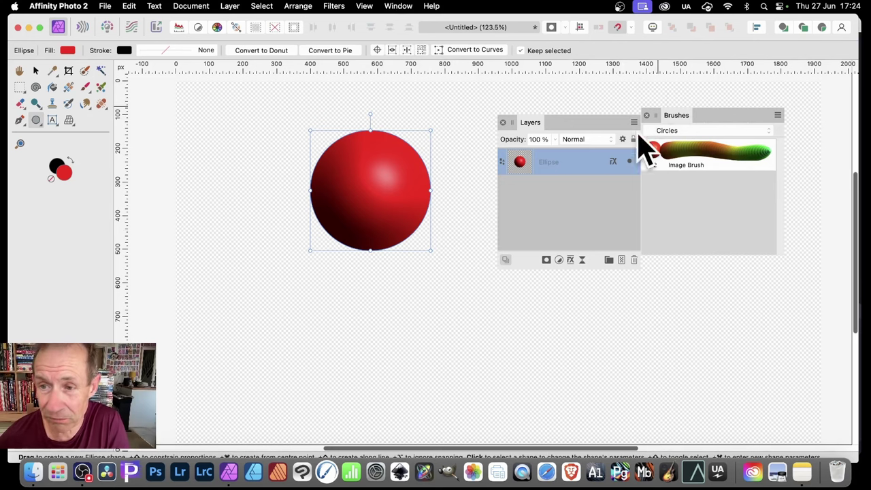
left_click_drag(682, 115, 596, 98)
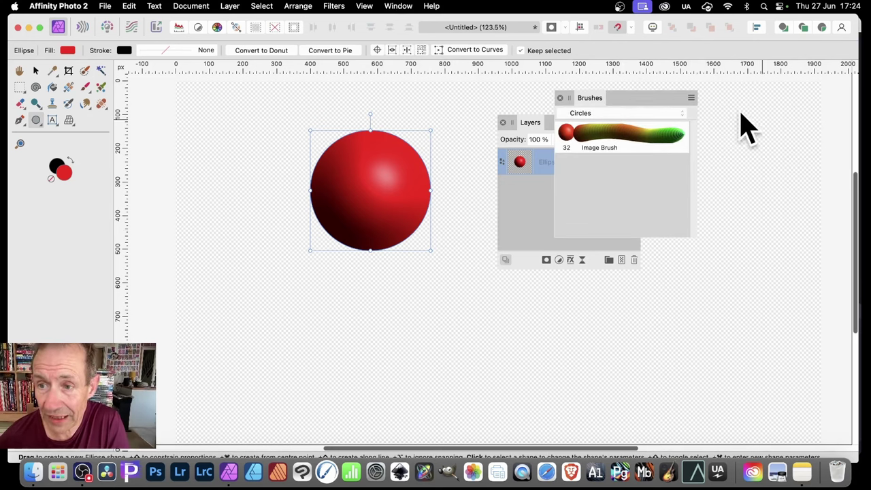
left_click(692, 99)
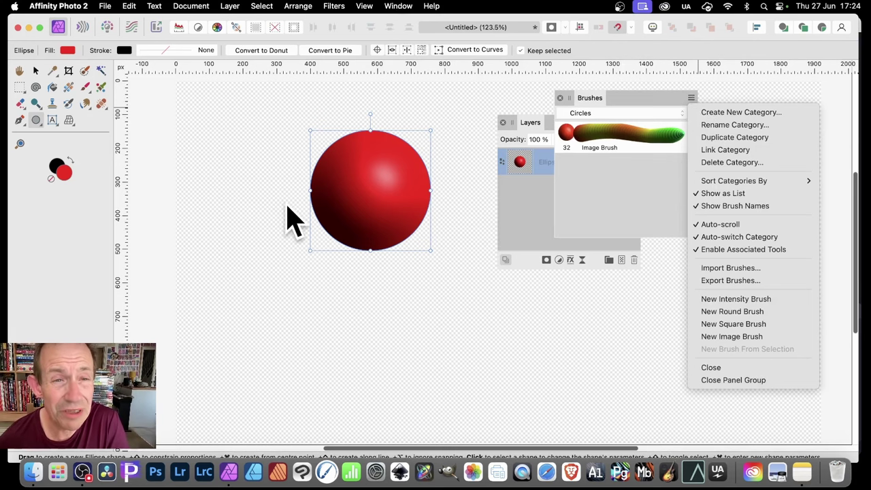
right_click(373, 143)
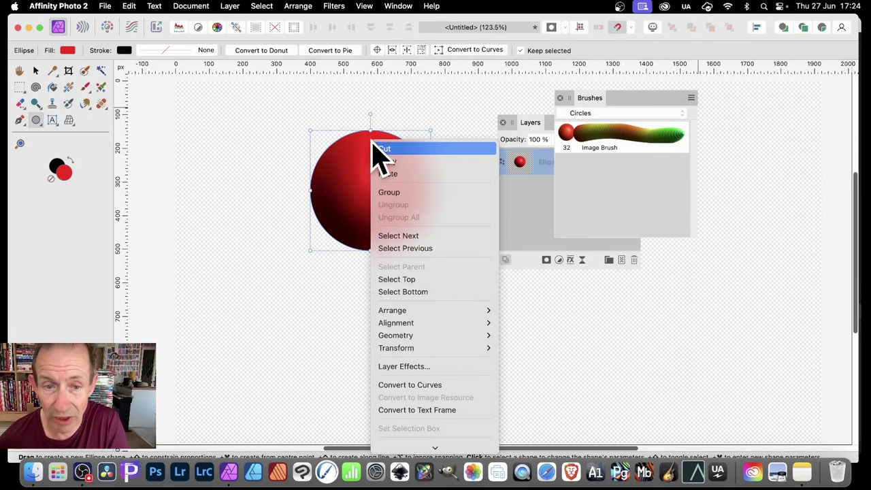
mouse_move(409, 450)
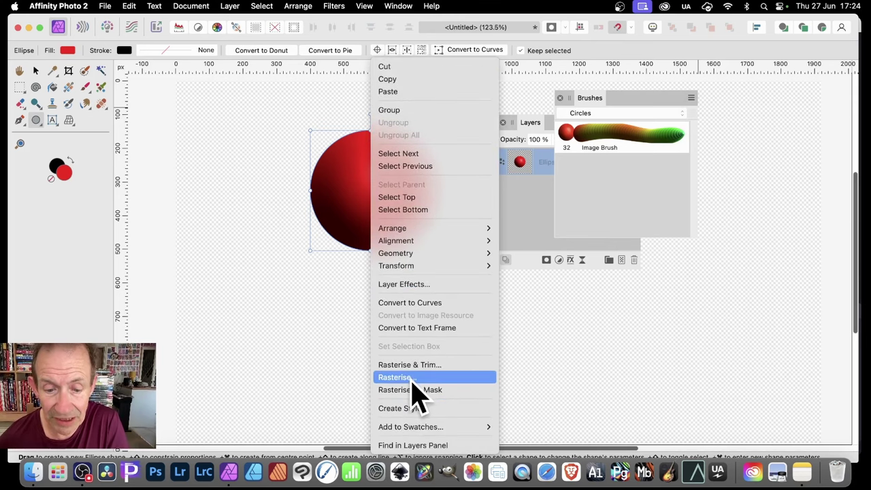
left_click(402, 377)
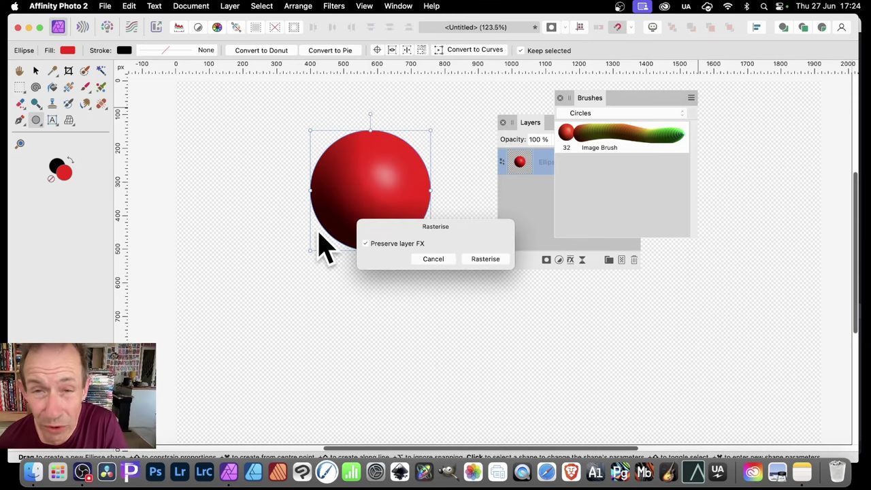
left_click(371, 244)
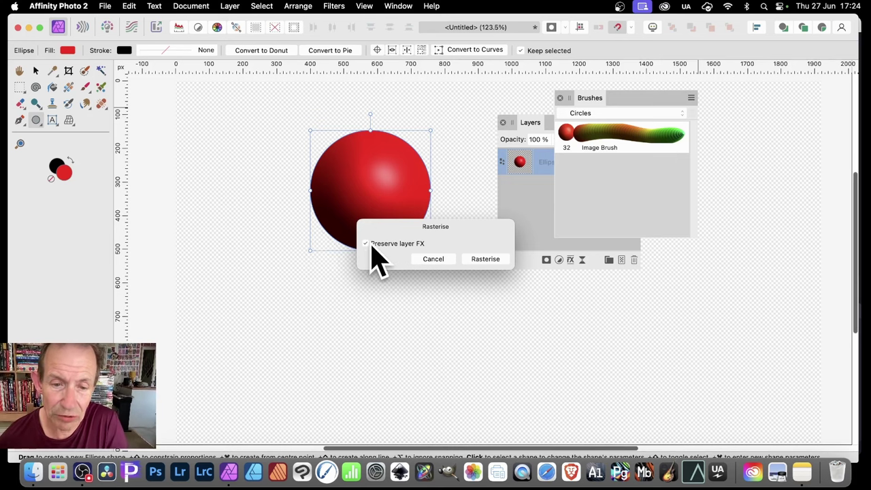
left_click(486, 259)
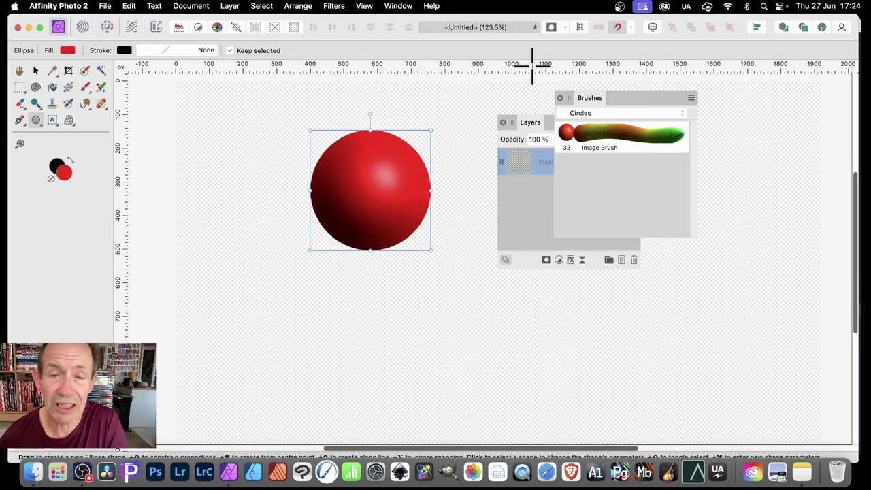
left_click(691, 97)
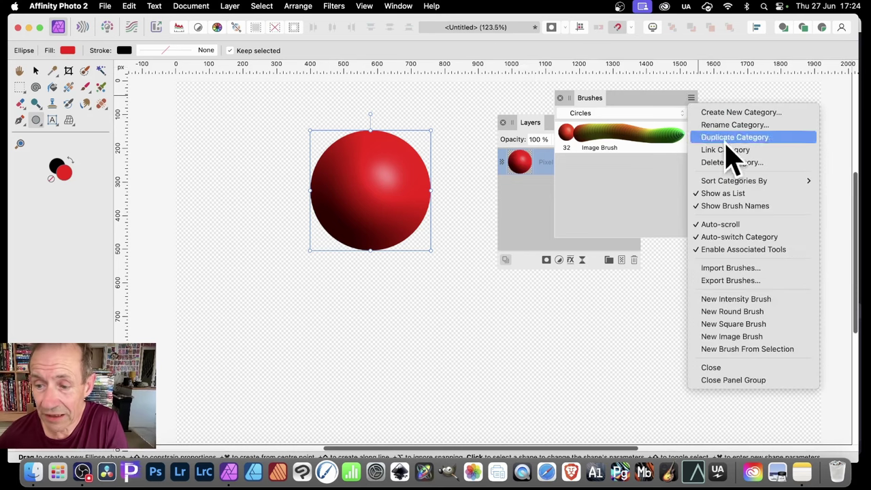
left_click(734, 352)
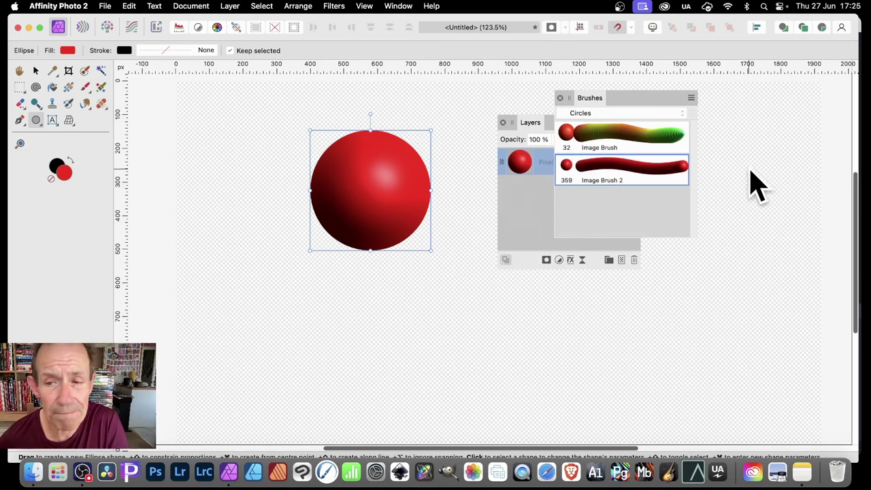
Step: Set the new sphere brush's size to 108.5 px and its spacing to 1 %
double_click(657, 180)
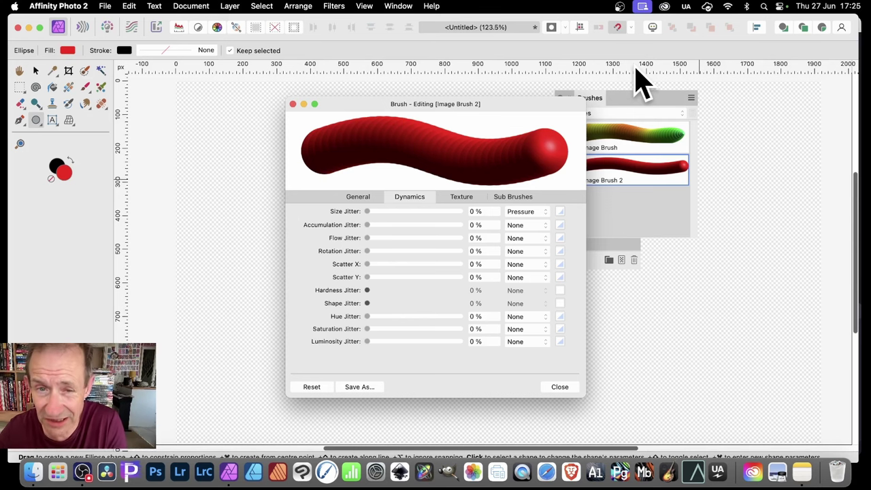
left_click(358, 199)
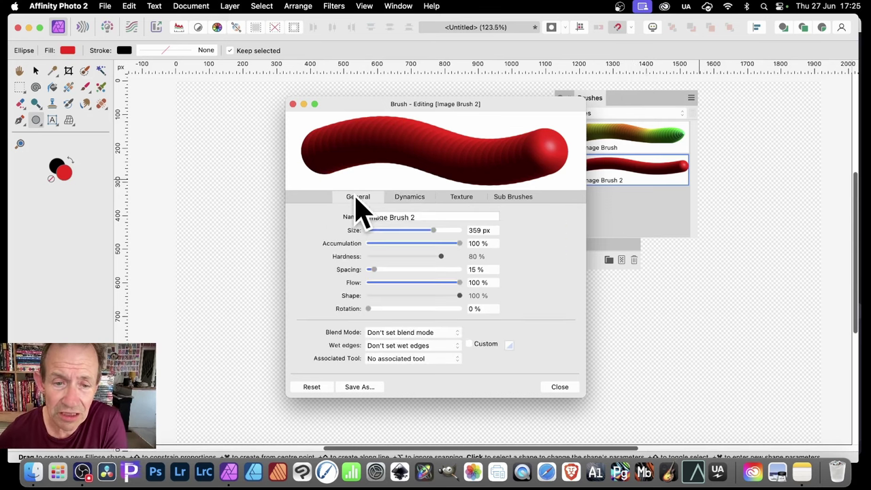
mouse_move(431, 230)
left_mouse_down()
mouse_move(405, 233)
mouse_move(415, 233)
left_mouse_up()
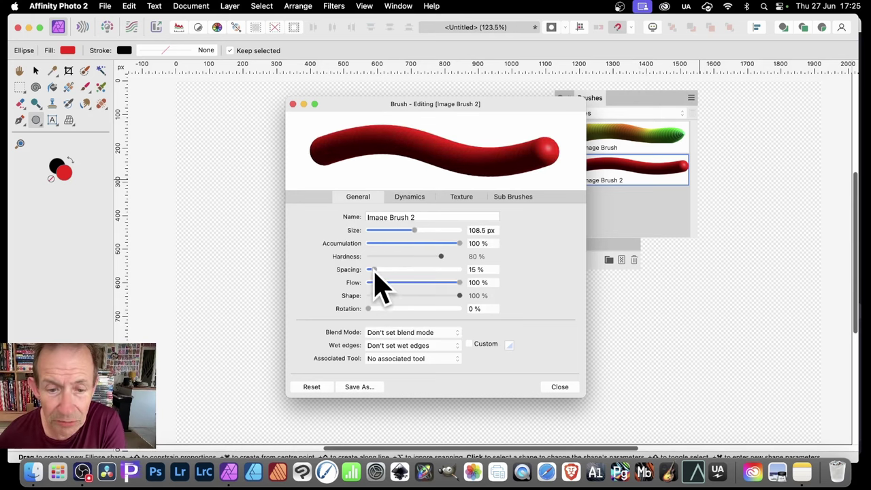
left_click_drag(372, 270, 370, 269)
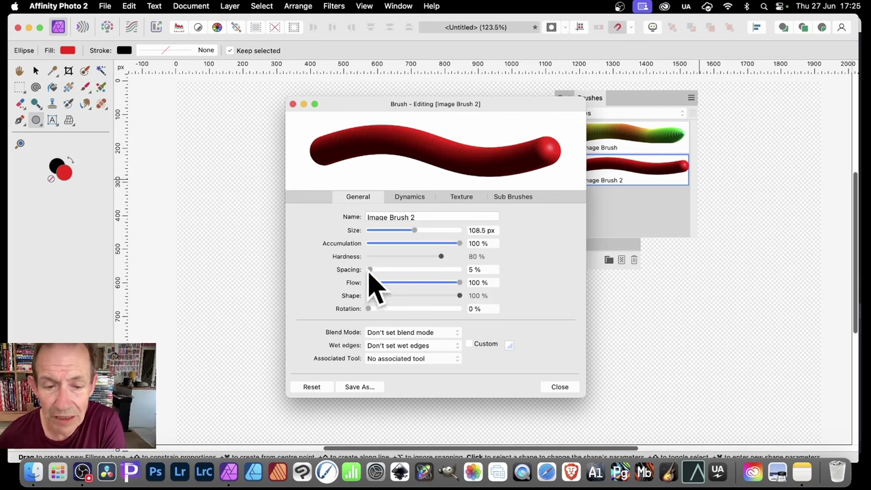
left_click_drag(370, 271, 366, 273)
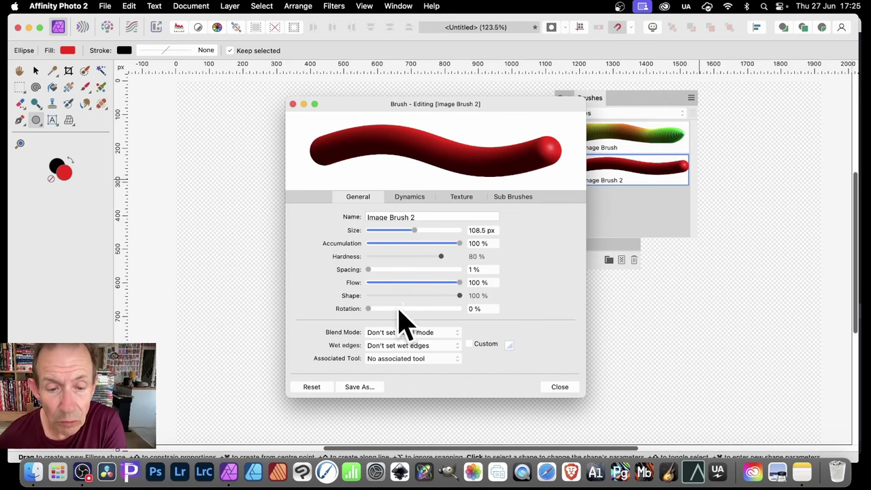
Step: Set the sphere brush's size jitter to 89 % with a Cyclic controller
left_click(422, 199)
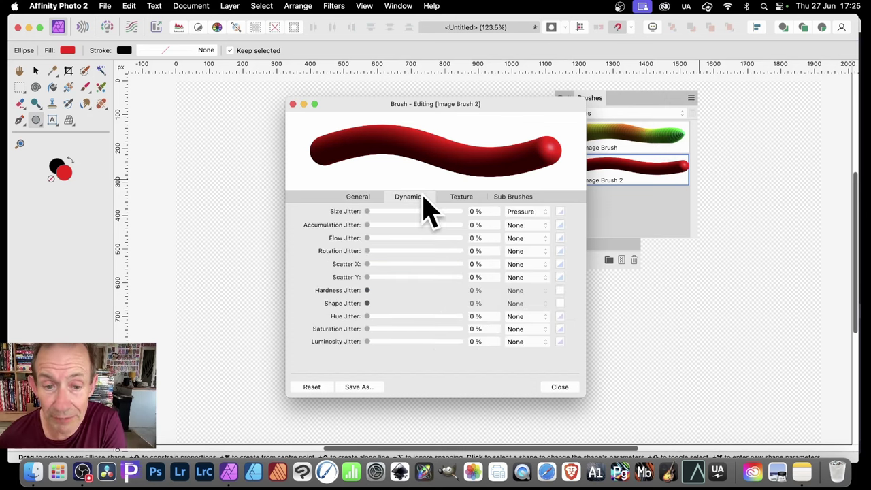
left_click_drag(367, 211, 453, 212)
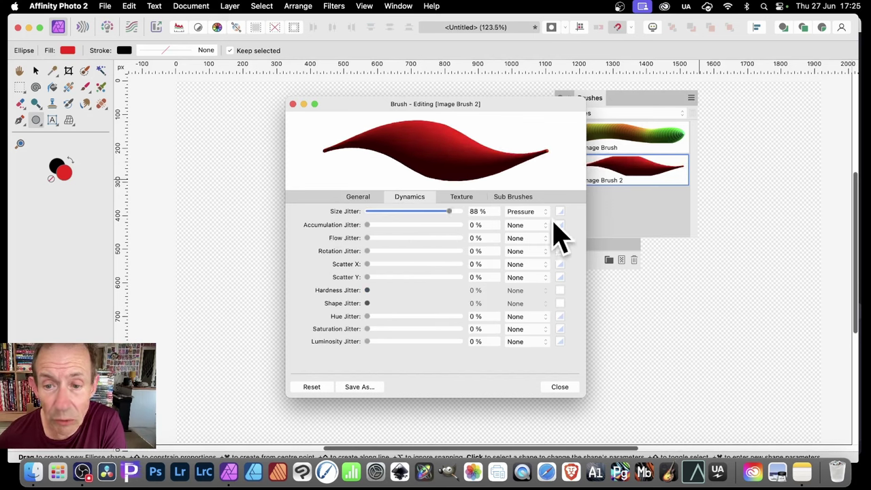
left_click(524, 213)
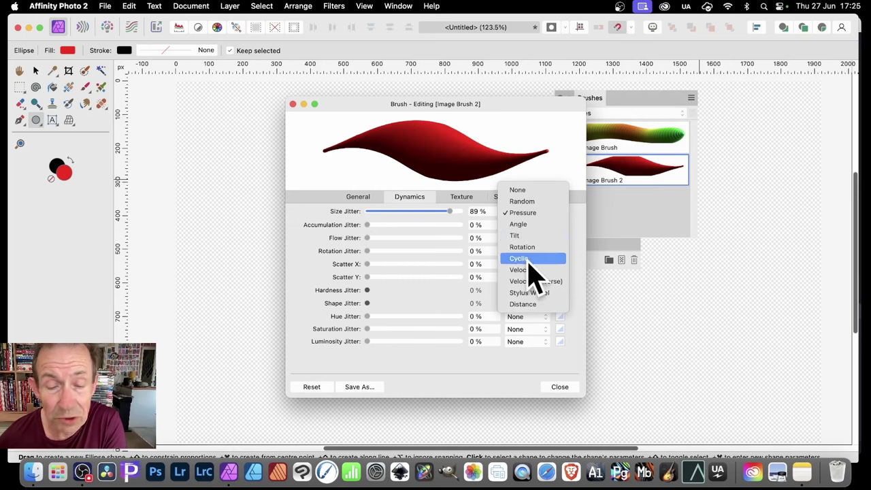
left_click(524, 259)
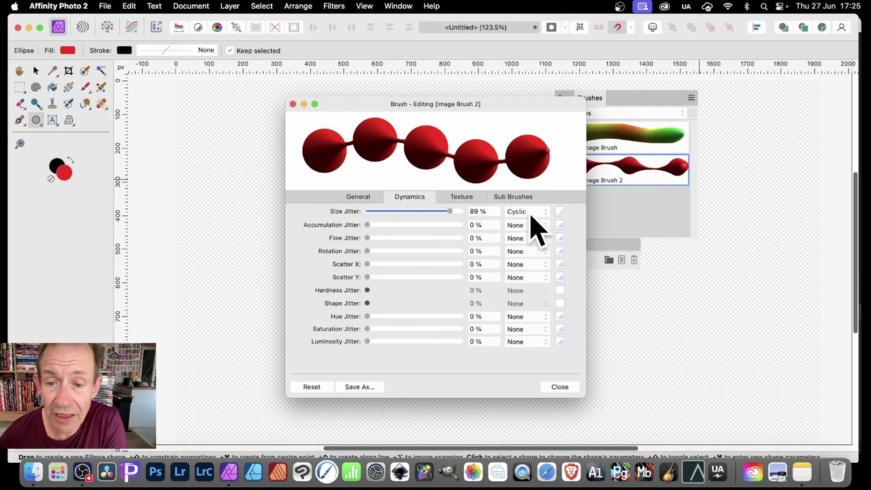
Step: Reshape the size jitter profile by raising its fourth curve point to about a quarter of the graph's height
left_click(559, 212)
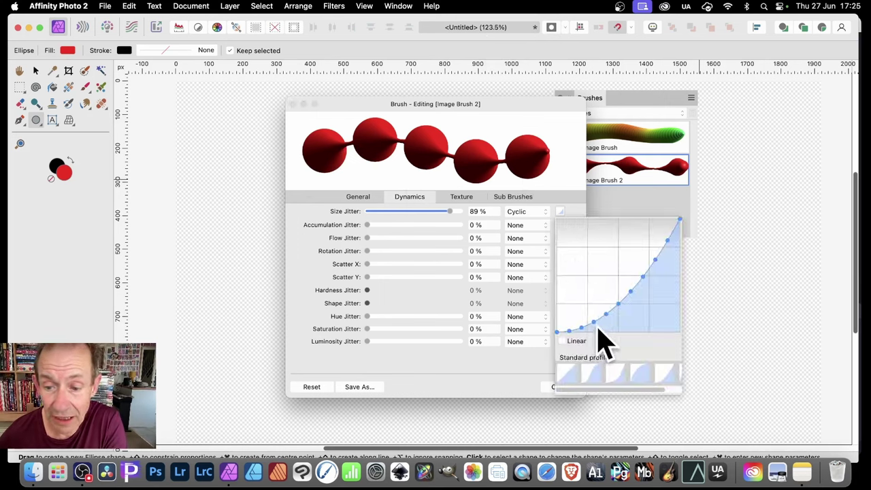
left_click_drag(595, 323, 592, 304)
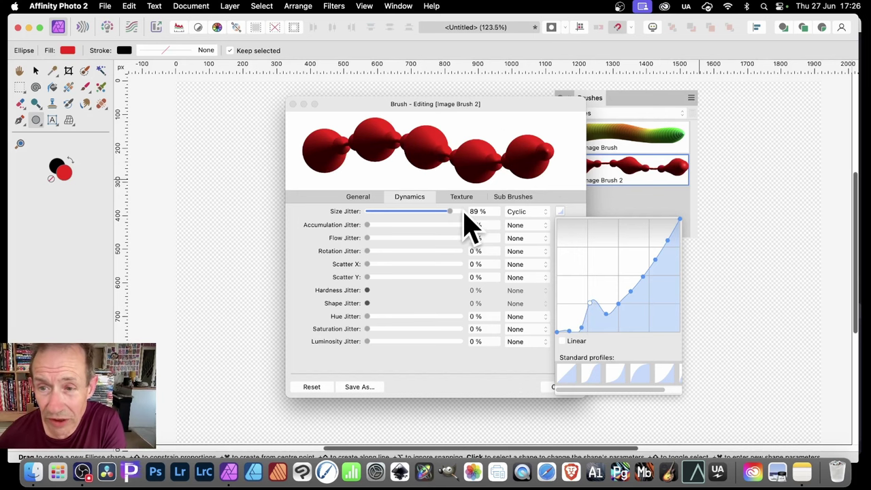
left_click(453, 371)
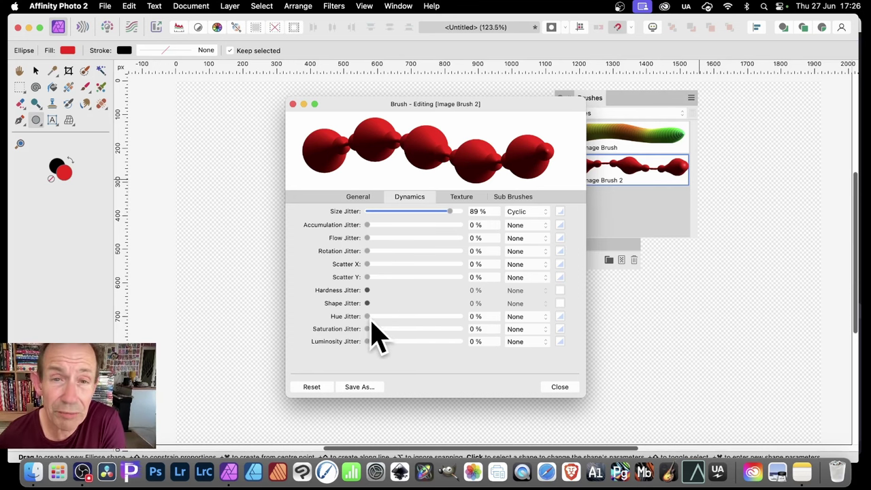
Step: Set the sphere brush's hue jitter to 93 % with a Cyclic controller
left_click_drag(367, 317, 457, 317)
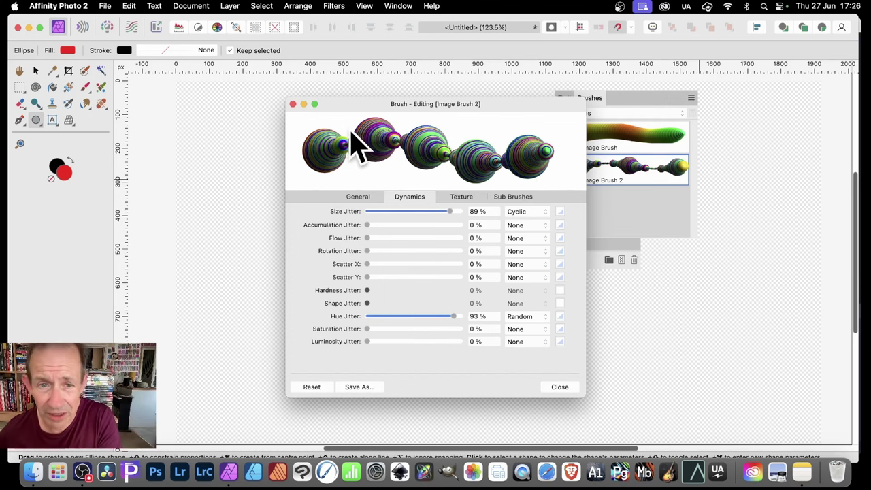
left_click(528, 320)
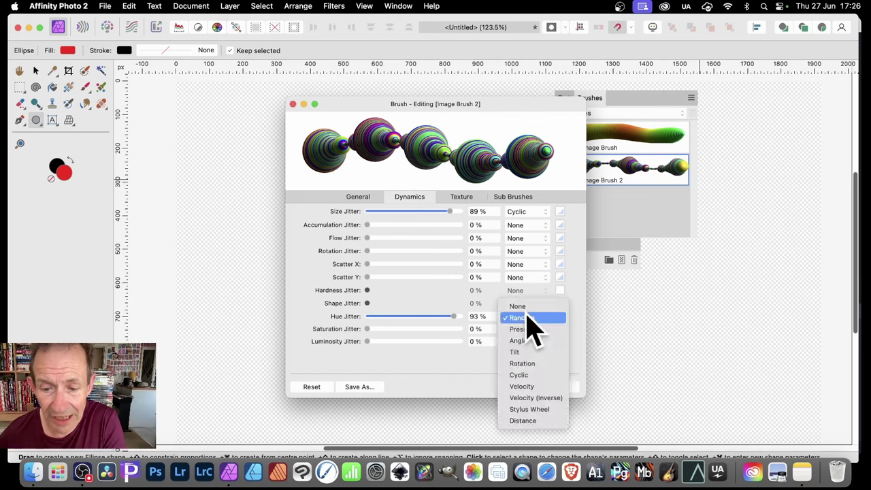
left_click(537, 375)
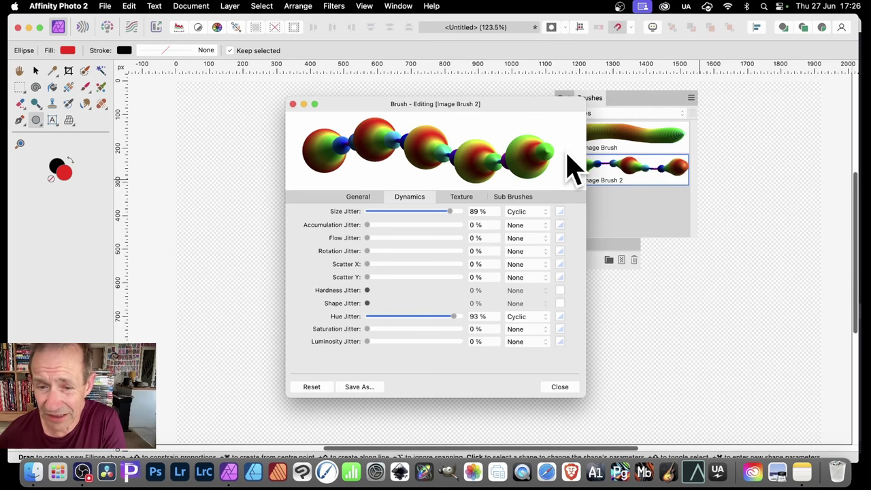
Step: Try curved profiles for the hue jitter and restore the straight standard profile
left_click(561, 318)
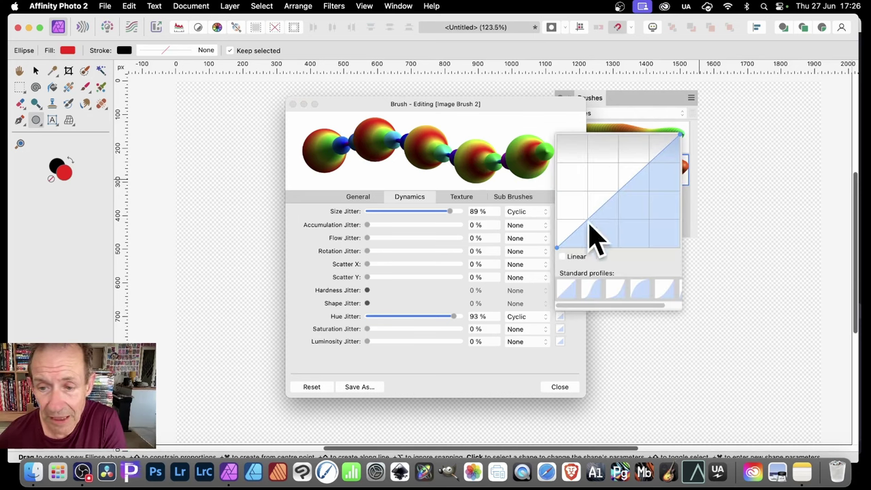
left_click_drag(590, 220, 607, 202)
left_click(606, 287)
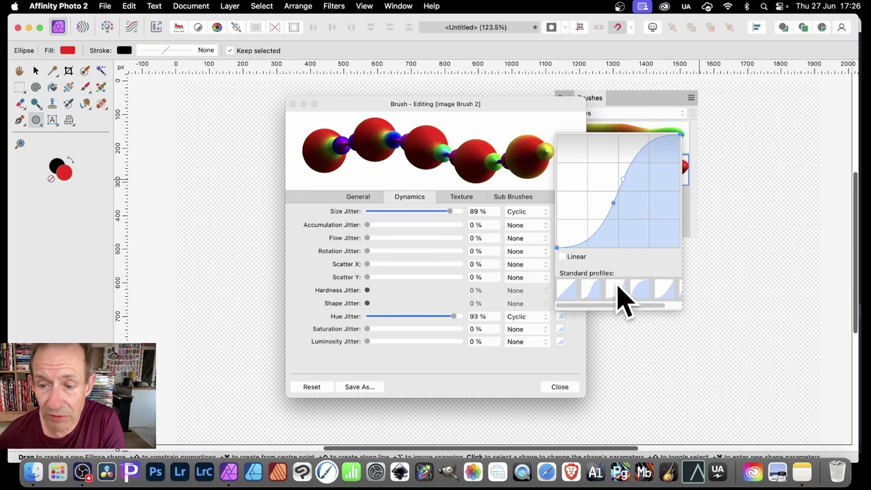
left_click(640, 287)
left_click(570, 291)
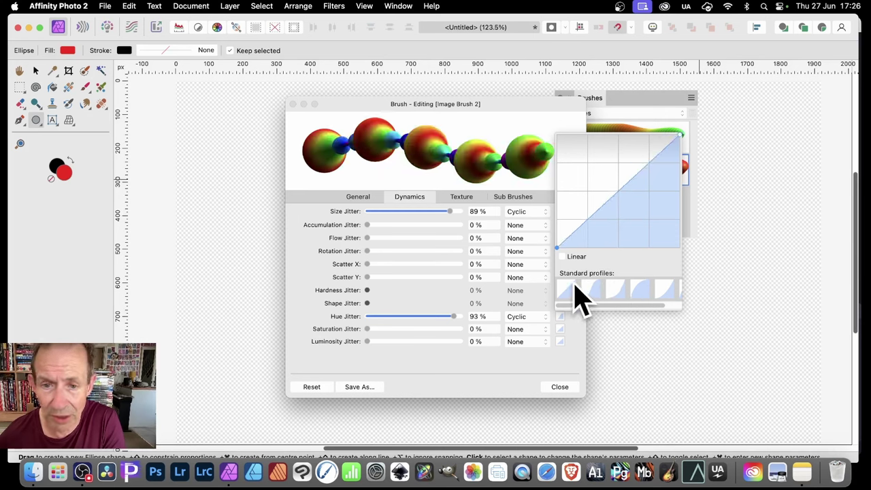
left_click(510, 129)
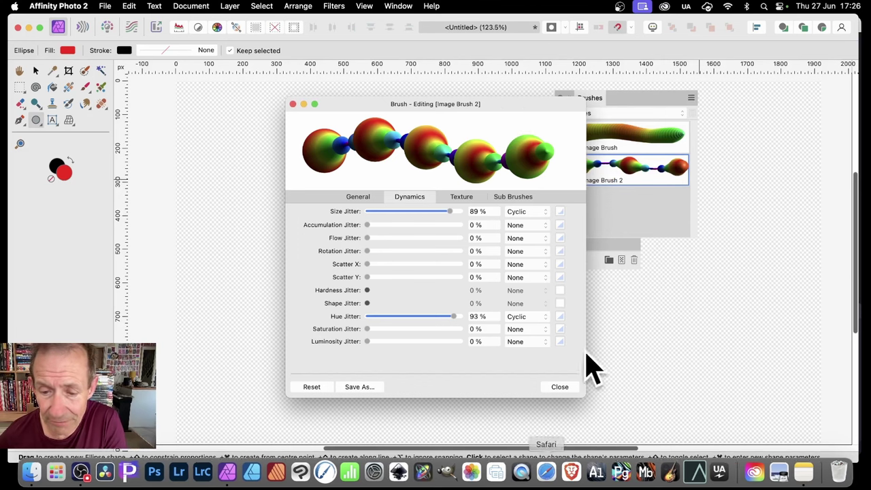
Step: Finish editing the brush and replace the sphere layer with a new empty pixel layer
left_click(558, 386)
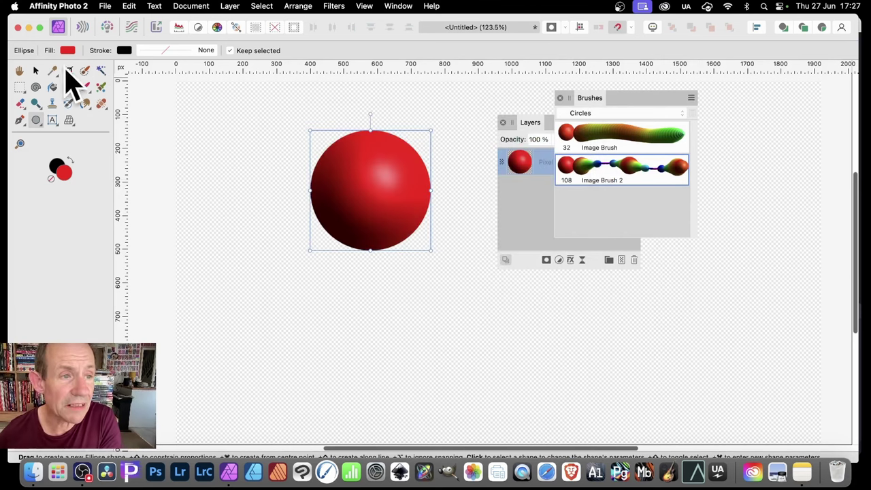
left_click(36, 71)
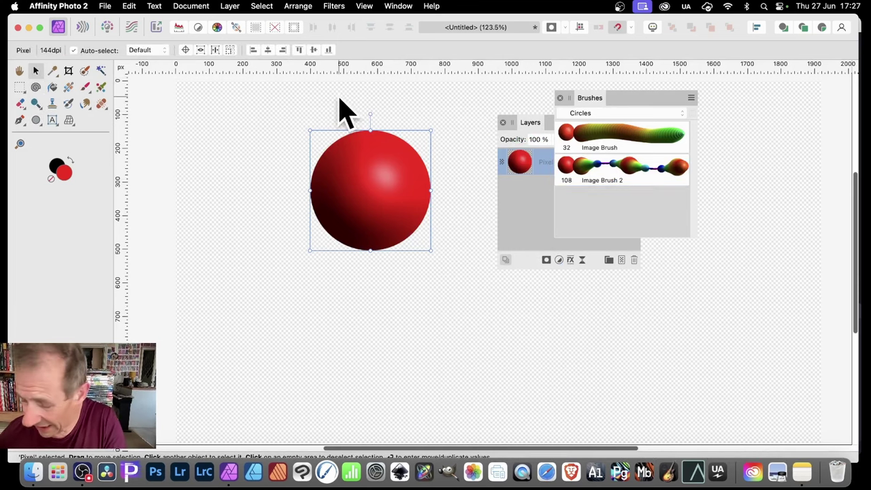
key("Delete")
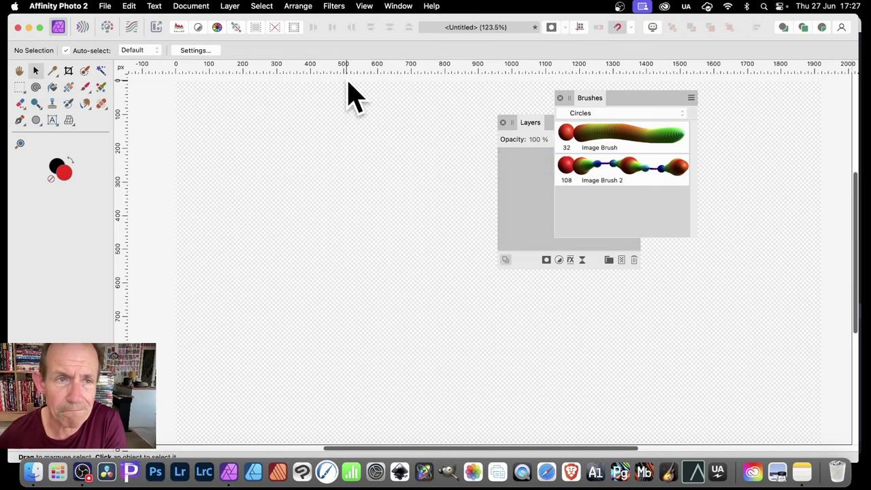
left_click(231, 6)
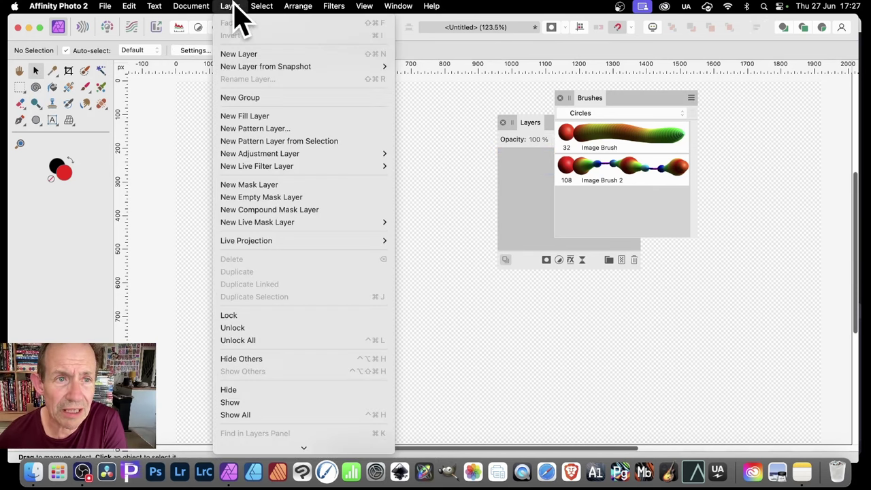
left_click(235, 52)
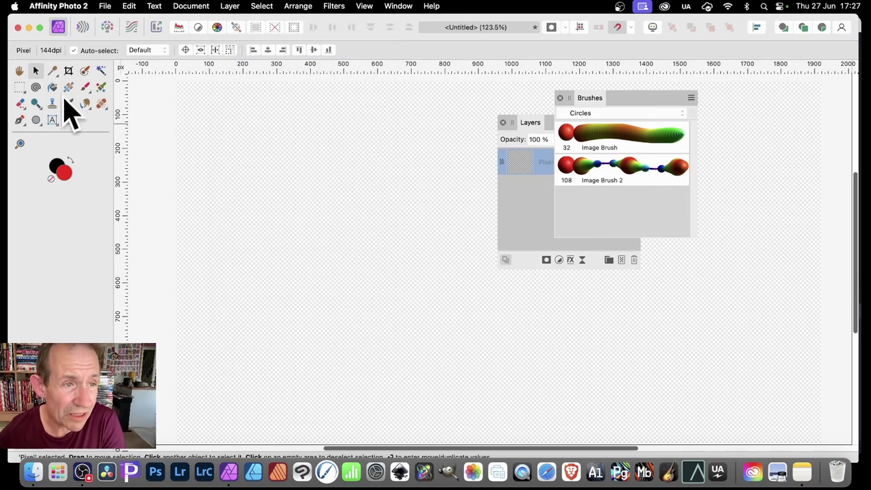
Step: Activate the Paint Brush Tool, undo the trial strokes made with it, and turn off symmetry
mouse_move(86, 86)
left_mouse_down()
mouse_move(86, 95)
mouse_move(130, 87)
left_mouse_up()
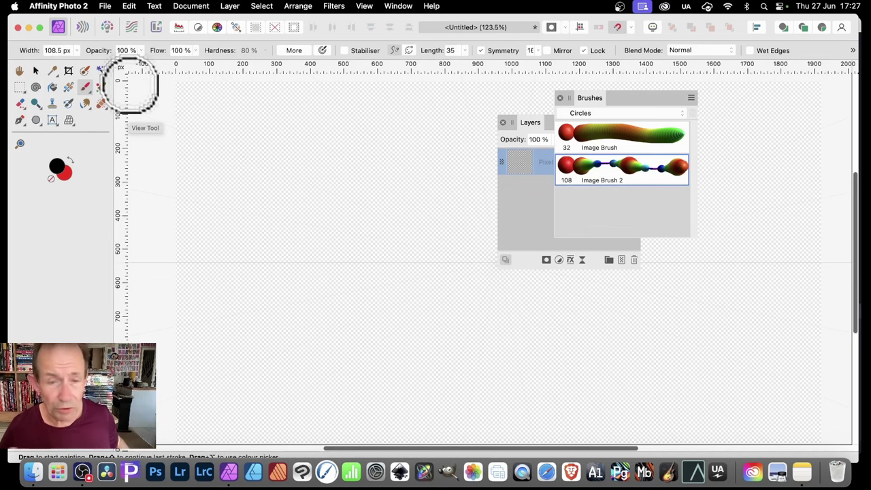
mouse_move(131, 87)
left_mouse_down()
mouse_move(243, 208)
mouse_move(216, 188)
mouse_move(155, 84)
mouse_move(468, 63)
left_mouse_up()
key("super+z")
key("super+z")
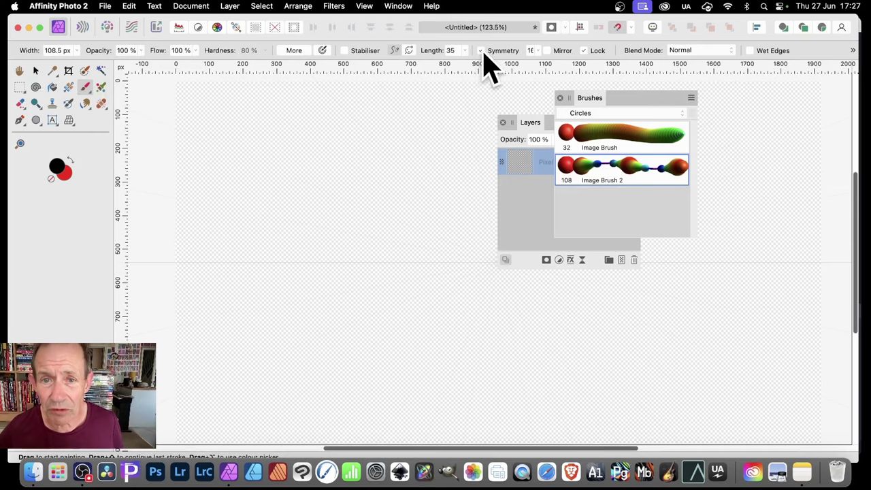
left_click(481, 51)
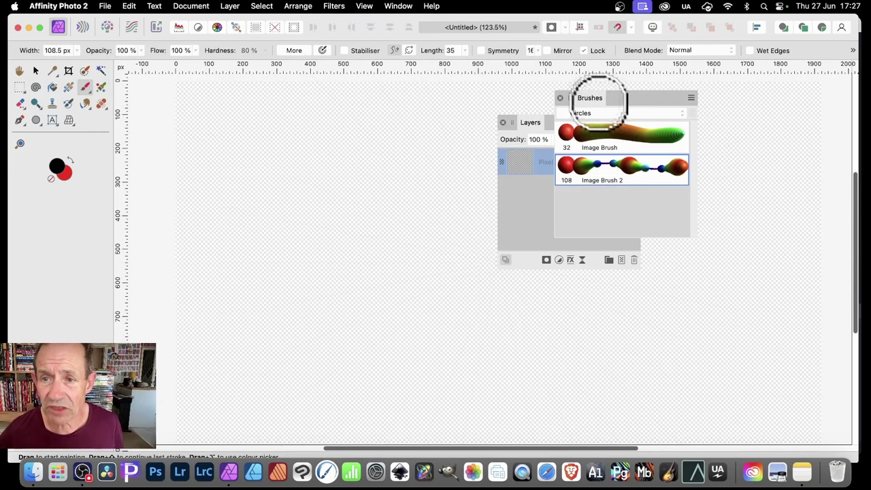
Step: Paint trial strokes across the upper canvas with the 108.5 px sphere brush and undo them
mouse_move(315, 122)
left_mouse_down()
mouse_move(253, 145)
mouse_move(270, 165)
mouse_move(232, 145)
left_mouse_up()
key("super+z")
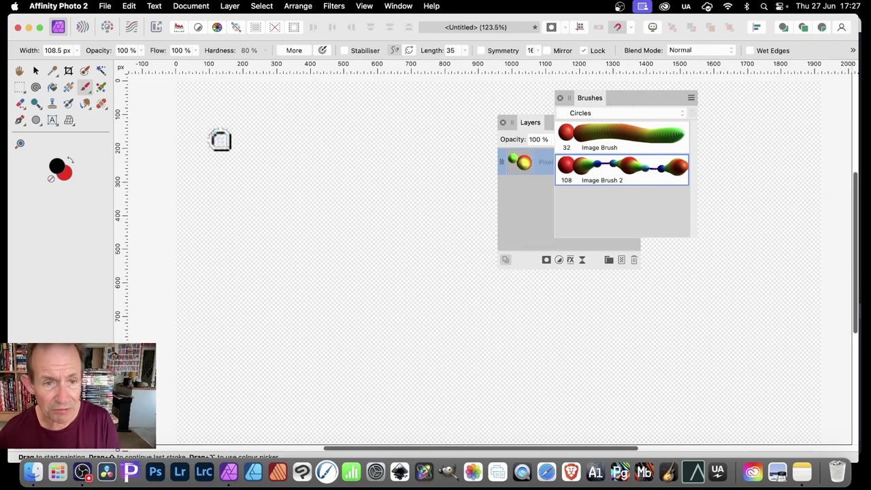
mouse_move(251, 138)
left_mouse_down()
mouse_move(292, 140)
mouse_move(344, 176)
mouse_move(383, 224)
mouse_move(322, 293)
mouse_move(271, 197)
mouse_move(305, 356)
mouse_move(537, 301)
mouse_move(486, 305)
mouse_move(399, 127)
mouse_move(449, 88)
left_mouse_up()
left_click(274, 27)
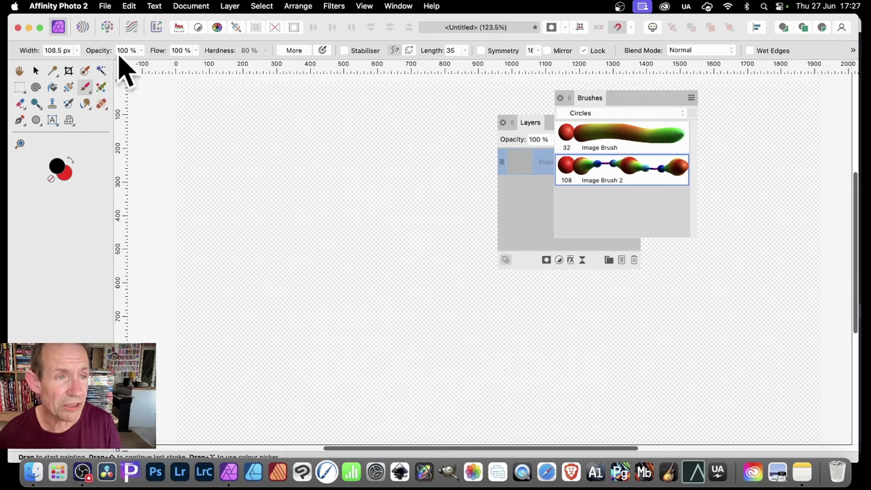
Step: Set the brush width to 75 px and paint a winding stroke from the canvas's upper left to its lower right
left_click(77, 51)
left_click(77, 62)
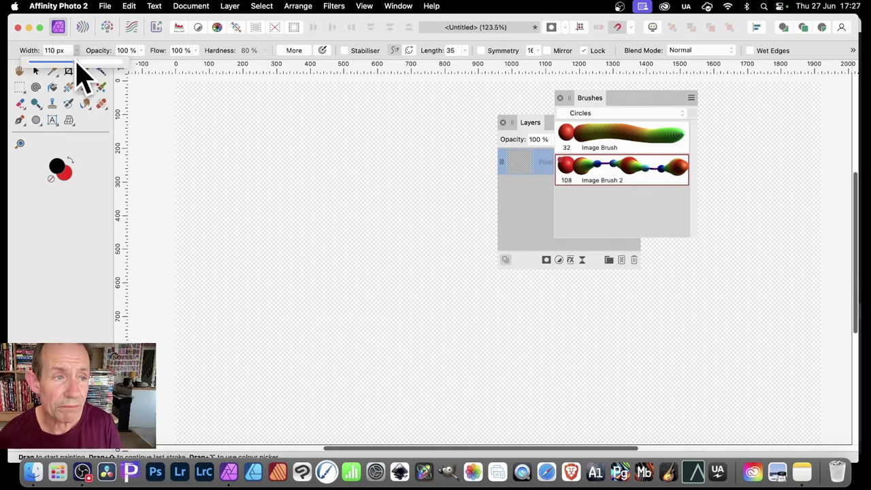
mouse_move(243, 90)
left_mouse_down()
mouse_move(250, 147)
mouse_move(289, 159)
mouse_move(338, 195)
mouse_move(344, 249)
mouse_move(400, 248)
mouse_move(401, 175)
mouse_move(451, 207)
mouse_move(448, 353)
mouse_move(568, 360)
mouse_move(680, 330)
mouse_move(689, 374)
left_mouse_up()
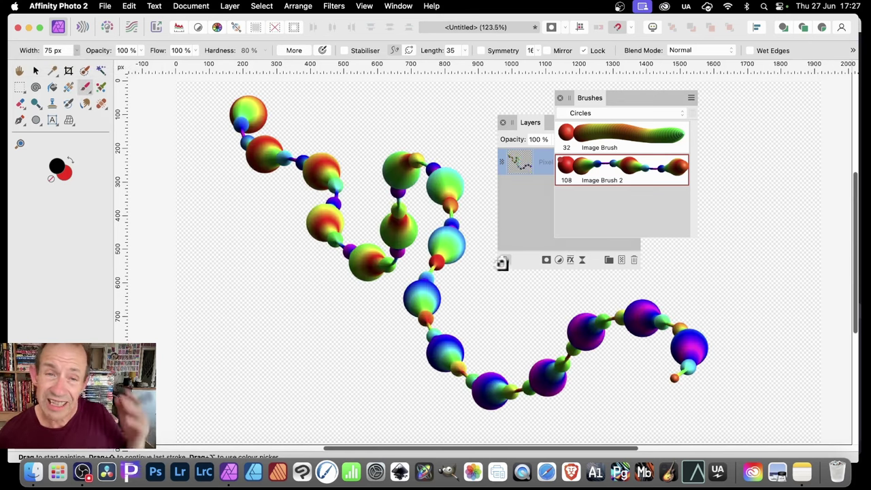
Step: Create a new brush in the Circles category from the selected painted stroke layer
left_click(36, 71)
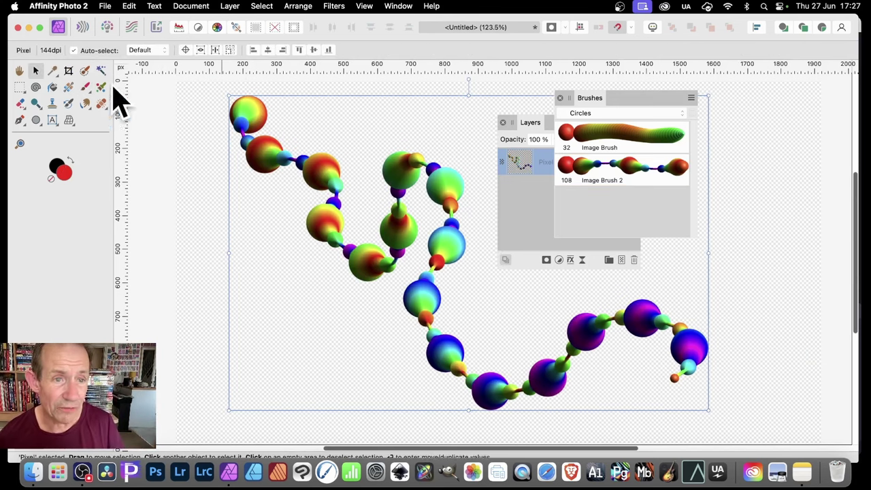
left_click(691, 98)
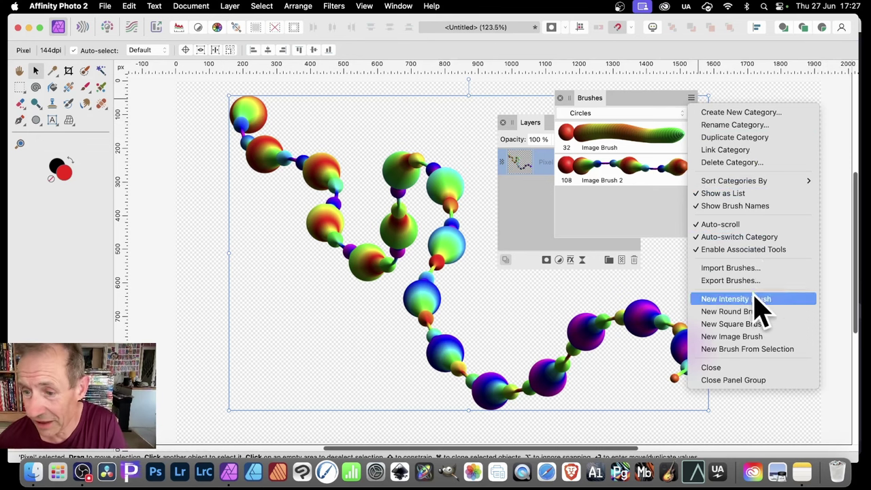
left_click(748, 350)
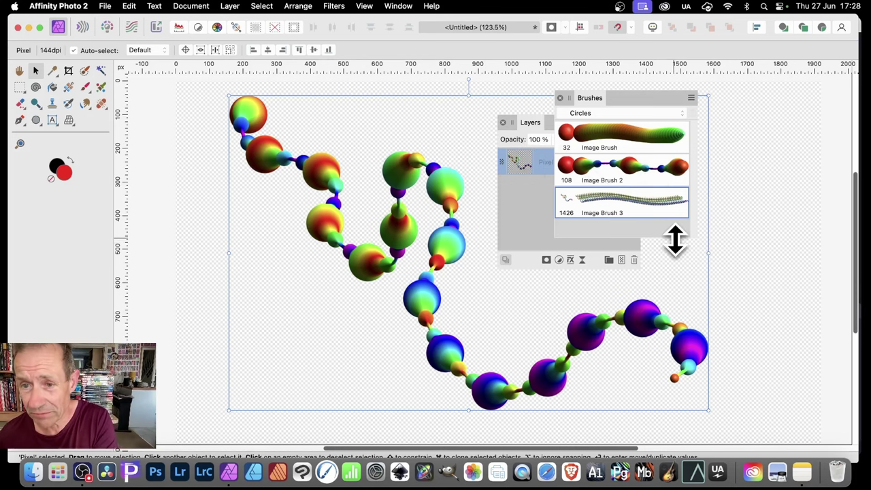
Step: Replace the painted stroke layer with a new empty pixel layer and move the Brushes panel clear of the Layers panel
key("Delete")
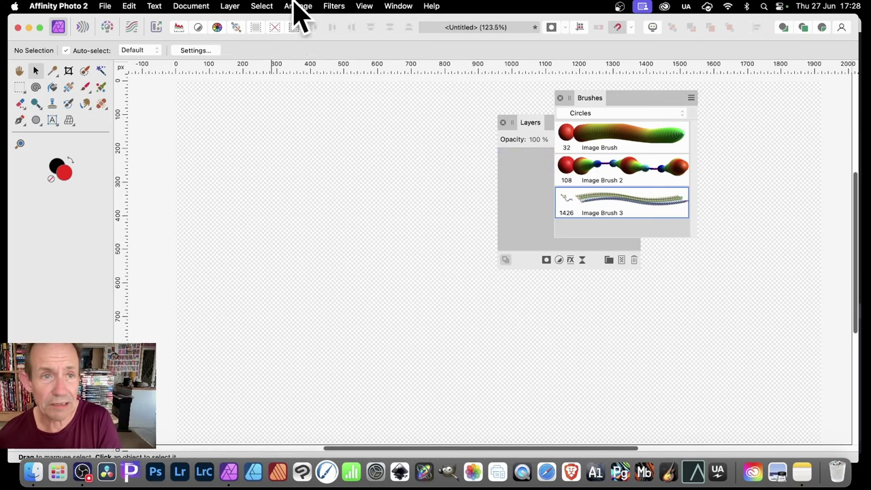
left_click(235, 5)
left_click(242, 55)
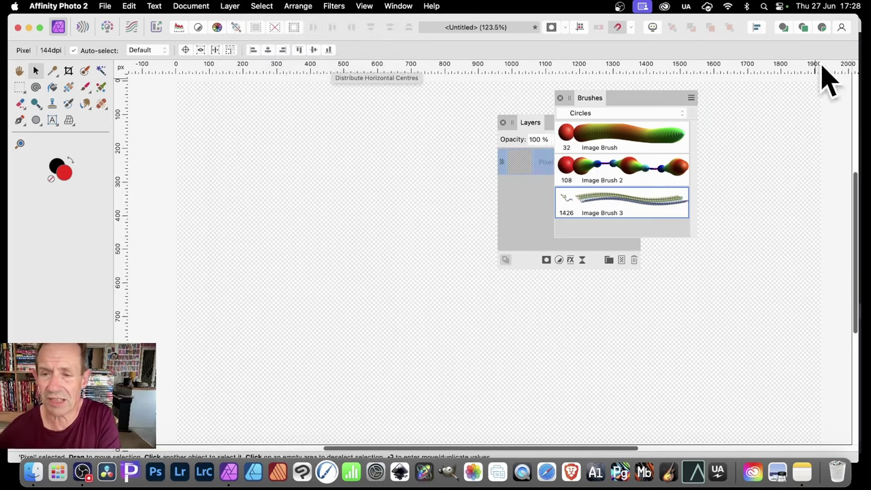
left_click_drag(608, 100, 694, 102)
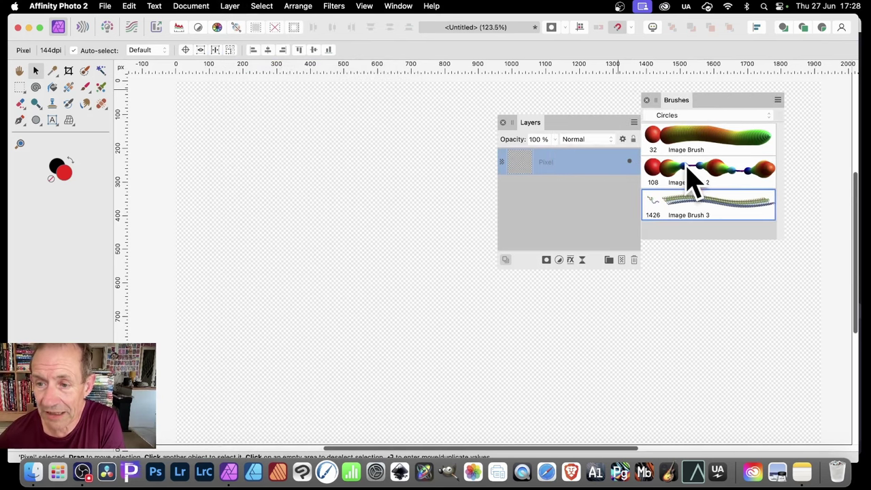
Step: Choose Image Brush 2 for the Paint Brush Tool, paint a looping trial stroke and undo it
left_click(690, 171)
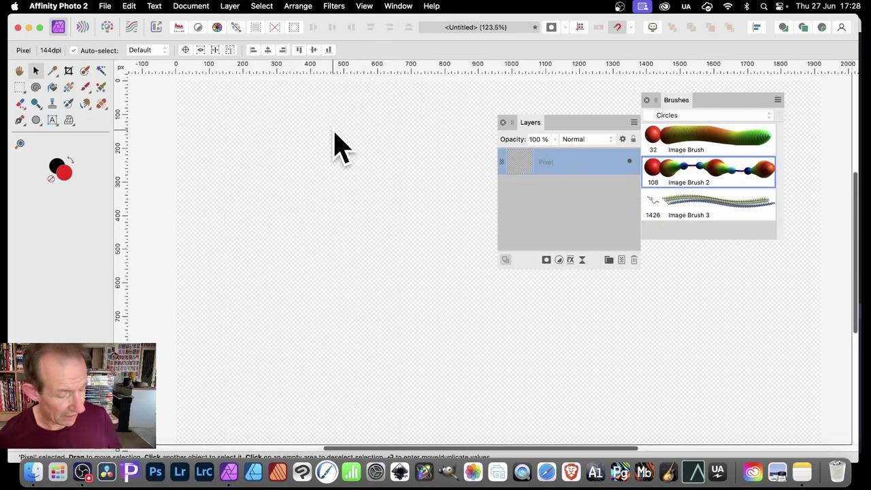
left_click(84, 89)
mouse_move(412, 282)
left_mouse_down()
mouse_move(375, 265)
mouse_move(387, 222)
mouse_move(322, 218)
mouse_move(301, 173)
mouse_move(364, 148)
mouse_move(410, 176)
mouse_move(456, 265)
mouse_move(442, 340)
mouse_move(353, 352)
mouse_move(255, 296)
mouse_move(230, 298)
left_mouse_up()
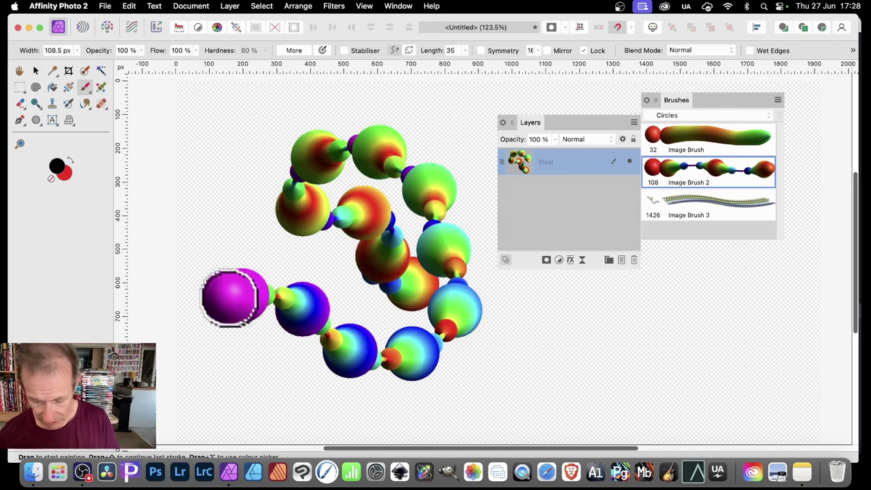
key("super+z")
Step: Set the brush width to 49 px, paint a thinner winding trial stroke and undo it
left_click(77, 51)
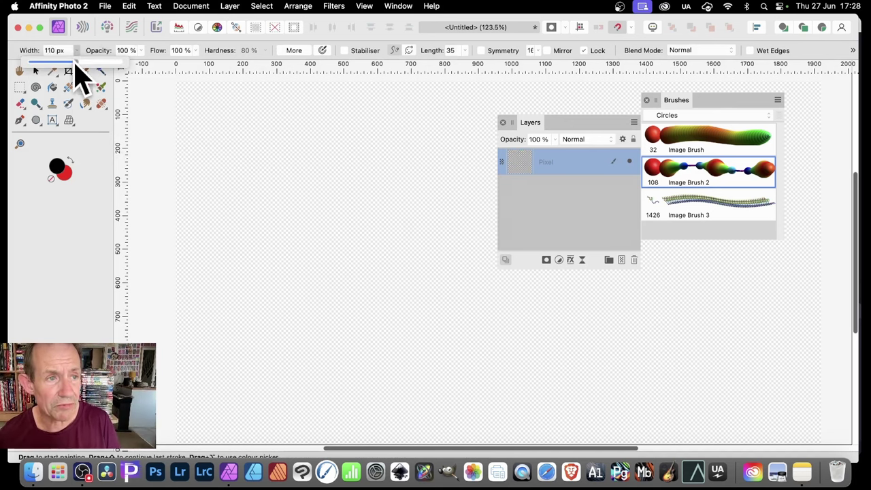
left_click_drag(76, 62, 66, 62)
mouse_move(408, 293)
left_mouse_down()
mouse_move(290, 197)
mouse_move(270, 128)
mouse_move(231, 121)
left_mouse_up()
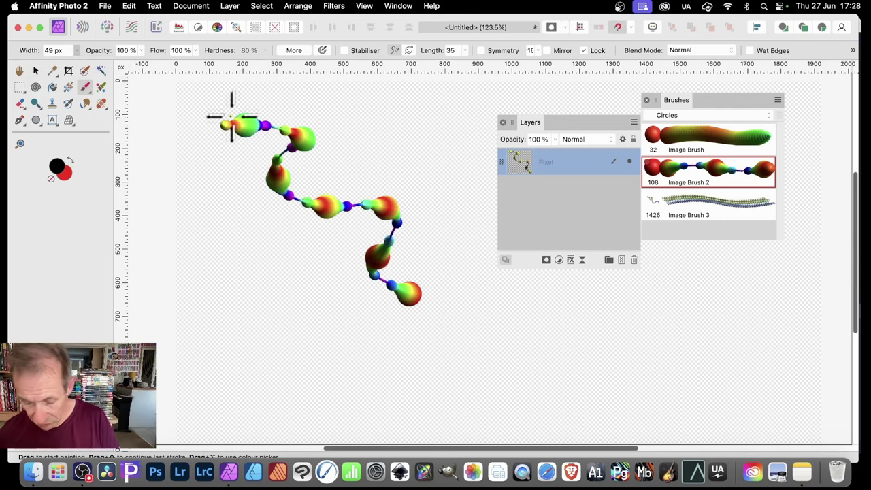
key("super+z")
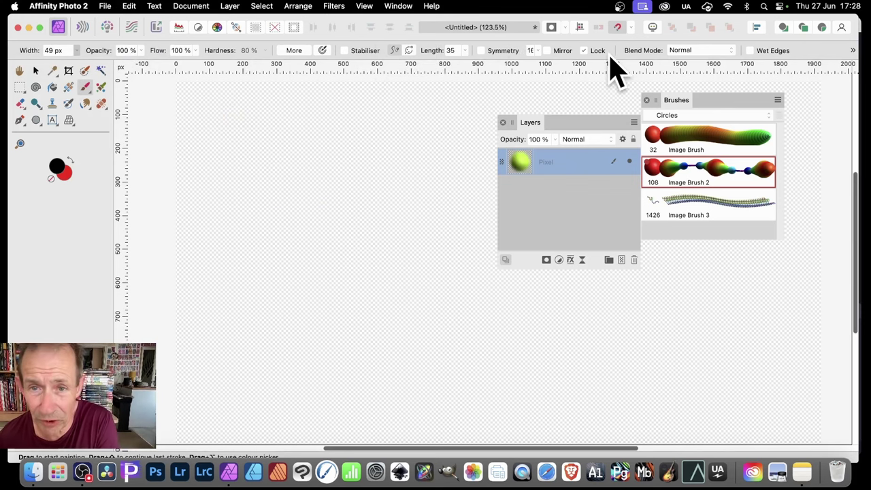
Step: Turn on brush symmetry with a value of 4 and toggle its Lock option
left_click(481, 50)
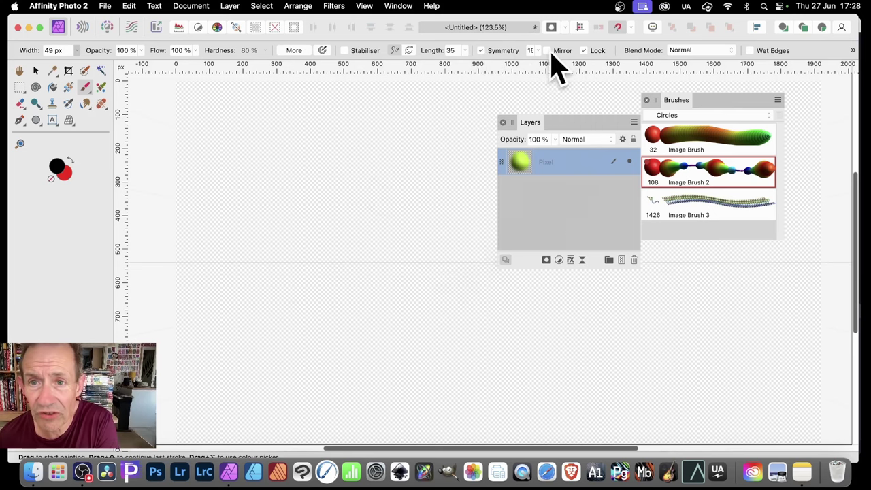
left_click(538, 51)
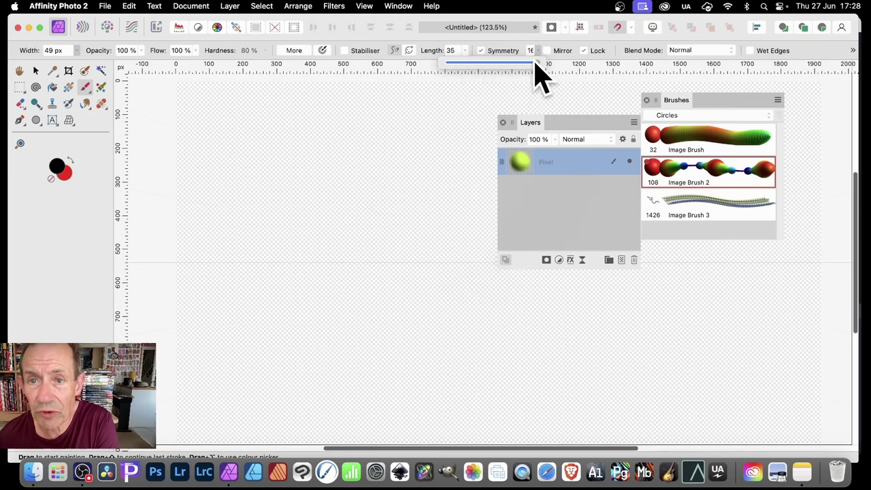
left_click_drag(535, 63, 467, 63)
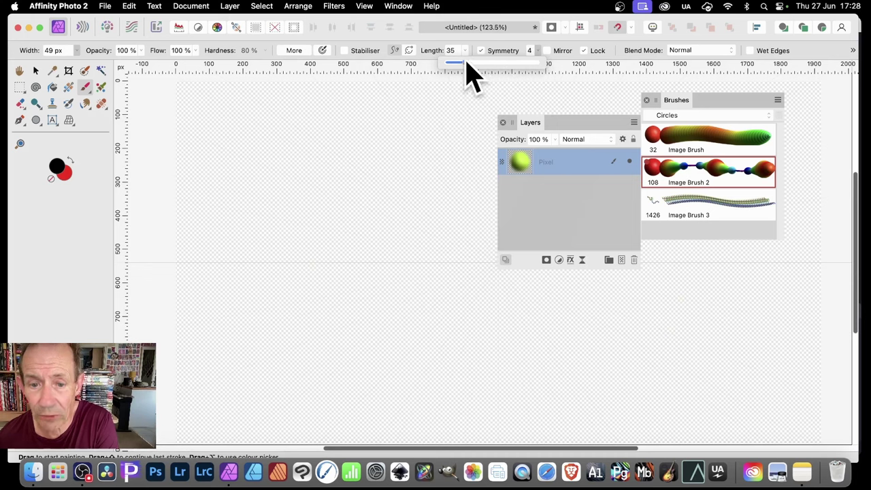
left_click(594, 62)
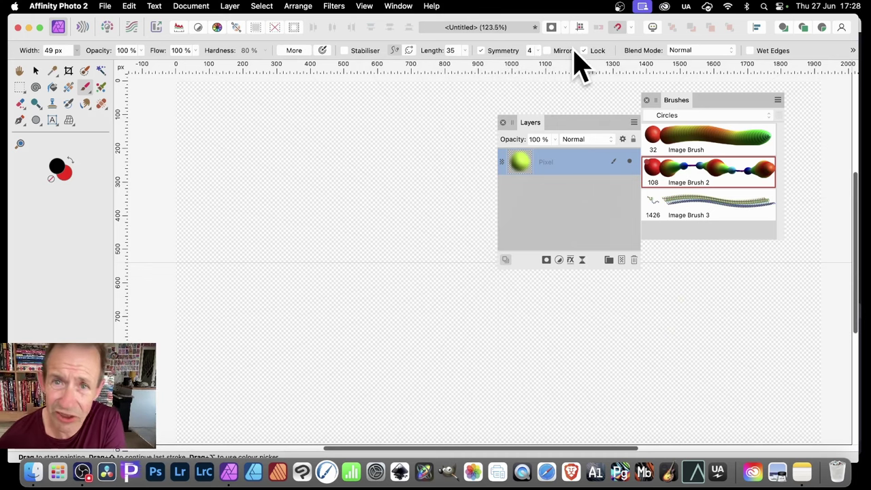
left_click(584, 50)
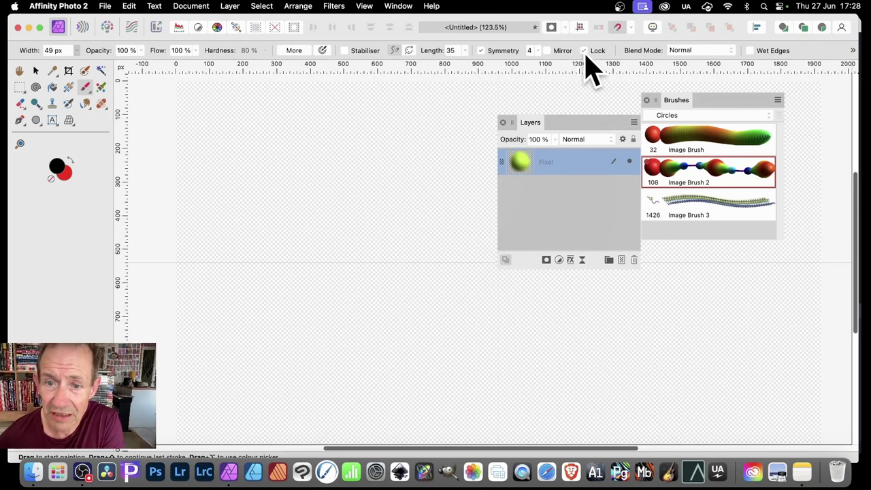
Step: Move the Layers panel off the canvas centre, paint wavy radial trial strokes at symmetry 4 and 6, and undo them
mouse_move(533, 122)
left_mouse_down()
mouse_move(622, 165)
mouse_move(727, 255)
left_mouse_up()
left_click(460, 217)
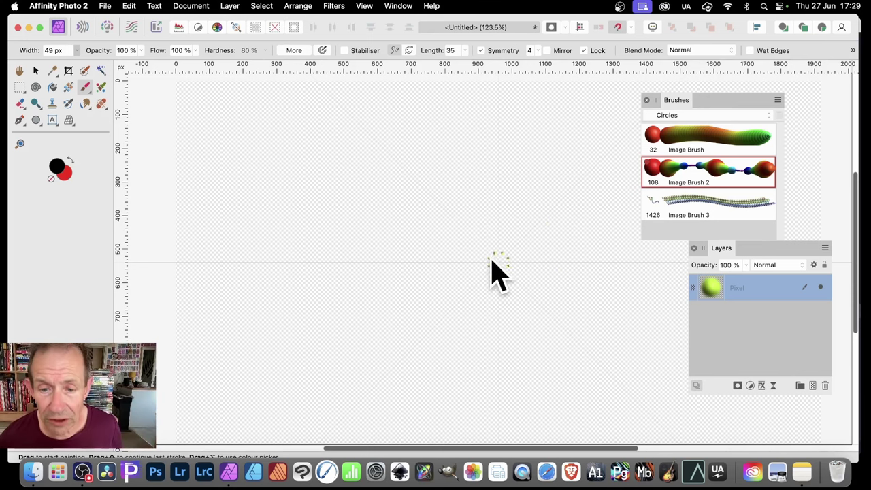
mouse_move(498, 265)
left_mouse_down()
mouse_move(470, 218)
mouse_move(435, 221)
mouse_move(432, 200)
mouse_move(413, 188)
mouse_move(395, 197)
mouse_move(370, 165)
mouse_move(338, 166)
mouse_move(307, 136)
mouse_move(300, 149)
mouse_move(275, 145)
mouse_move(256, 117)
mouse_move(206, 114)
left_mouse_up()
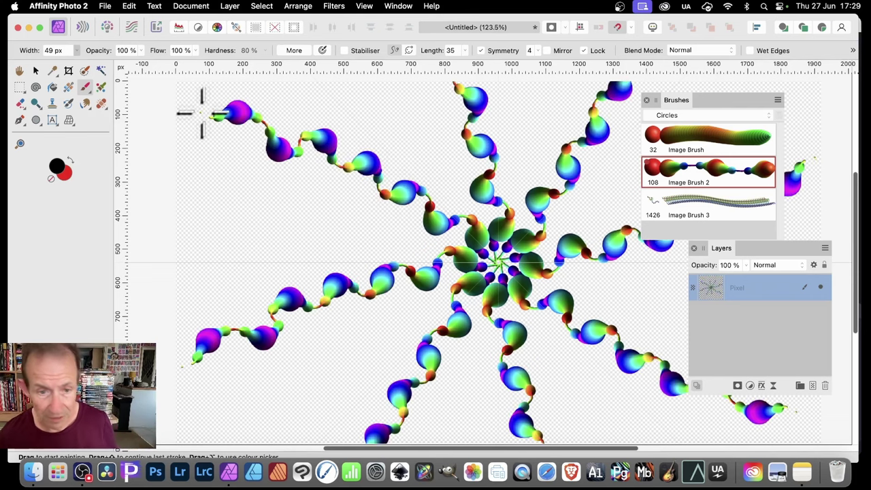
mouse_move(473, 255)
left_mouse_down()
mouse_move(416, 245)
mouse_move(393, 226)
mouse_move(372, 226)
mouse_move(367, 206)
mouse_move(329, 200)
mouse_move(320, 182)
mouse_move(244, 164)
mouse_move(209, 138)
mouse_move(409, 250)
mouse_move(451, 262)
mouse_move(437, 249)
mouse_move(362, 243)
mouse_move(336, 217)
mouse_move(235, 192)
mouse_move(211, 151)
left_mouse_up()
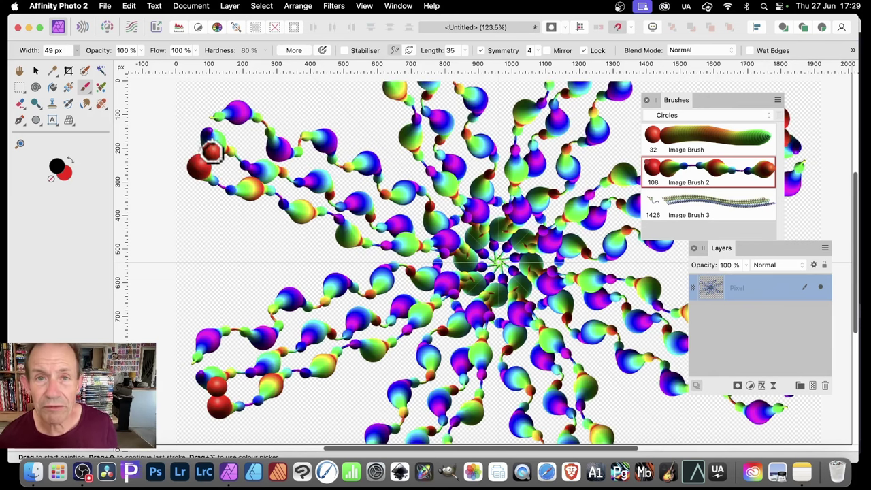
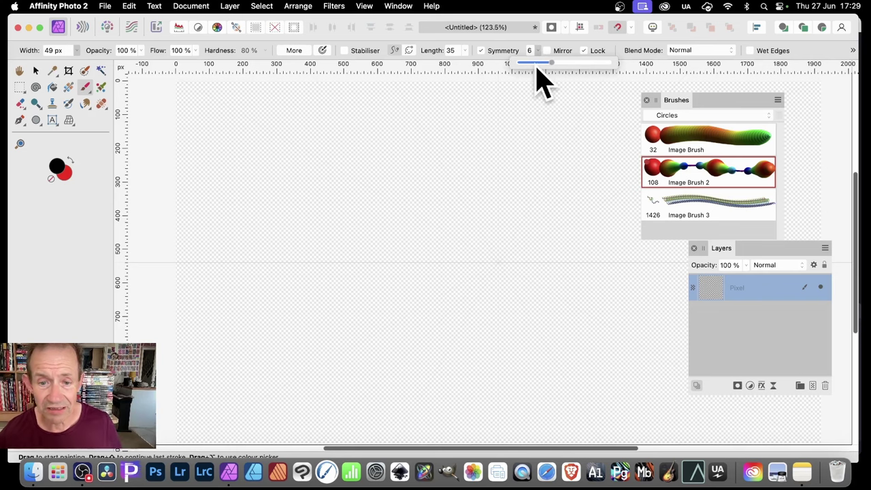
mouse_move(451, 198)
left_mouse_down()
mouse_move(488, 229)
mouse_move(539, 251)
mouse_move(552, 165)
mouse_move(514, 247)
mouse_move(497, 237)
mouse_move(509, 245)
mouse_move(505, 254)
mouse_move(497, 252)
mouse_move(495, 212)
mouse_move(471, 216)
mouse_move(460, 201)
mouse_move(466, 184)
mouse_move(441, 187)
mouse_move(425, 176)
mouse_move(424, 159)
mouse_move(376, 156)
mouse_move(370, 139)
mouse_move(359, 150)
mouse_move(317, 118)
mouse_move(224, 91)
mouse_move(291, 126)
mouse_move(308, 160)
mouse_move(340, 166)
mouse_move(340, 202)
mouse_move(261, 169)
mouse_move(245, 140)
mouse_move(193, 132)
mouse_move(237, 202)
mouse_move(276, 199)
mouse_move(210, 201)
left_mouse_up()
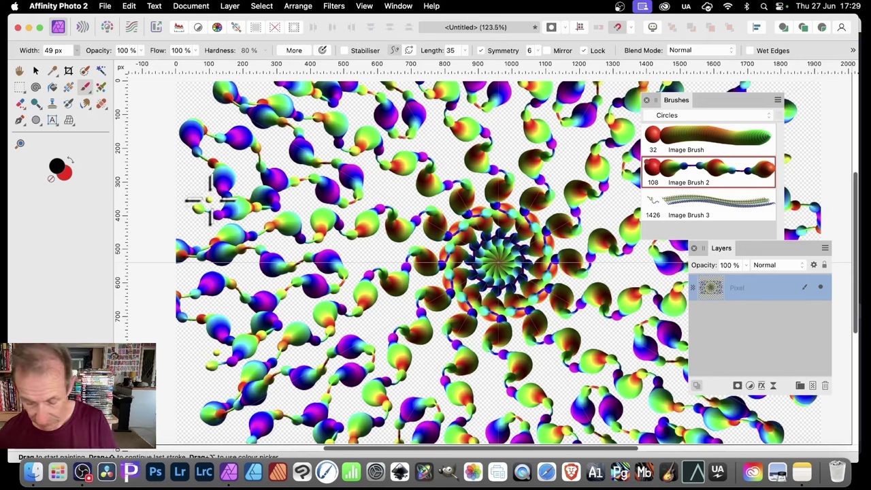
key("super+z")
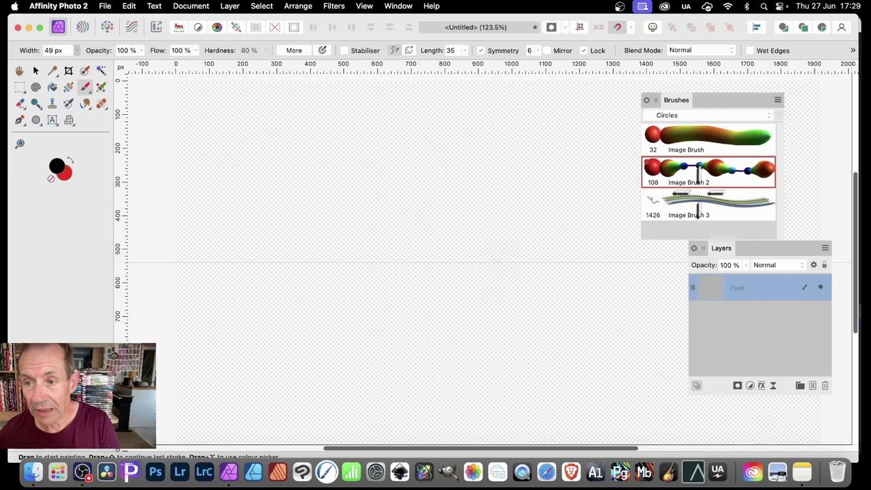
Step: Reshape the Hue Jitter curve of Image Brush 2 into a rise, a dip and a final steep rise in its dynamics settings
double_click(689, 179)
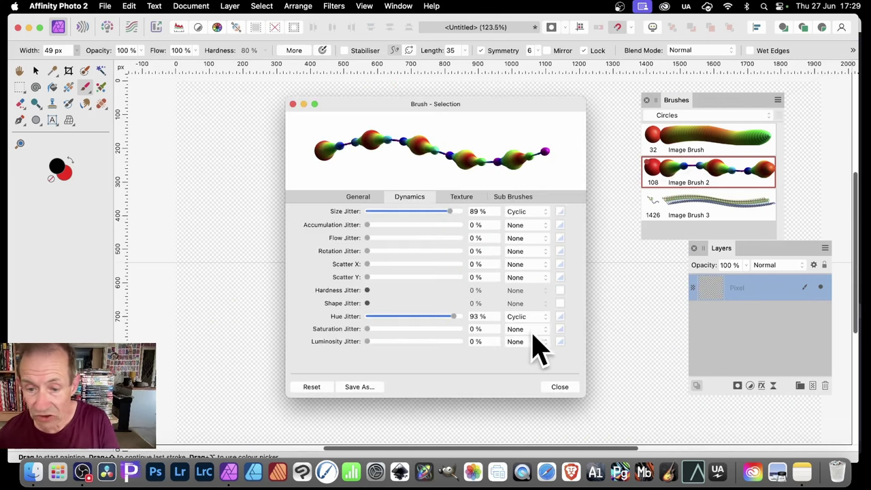
left_click(559, 316)
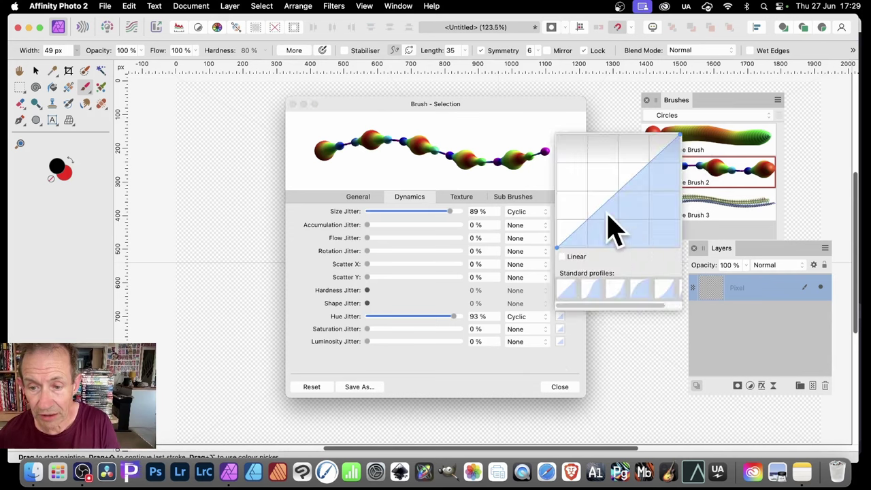
left_click_drag(589, 237, 608, 199)
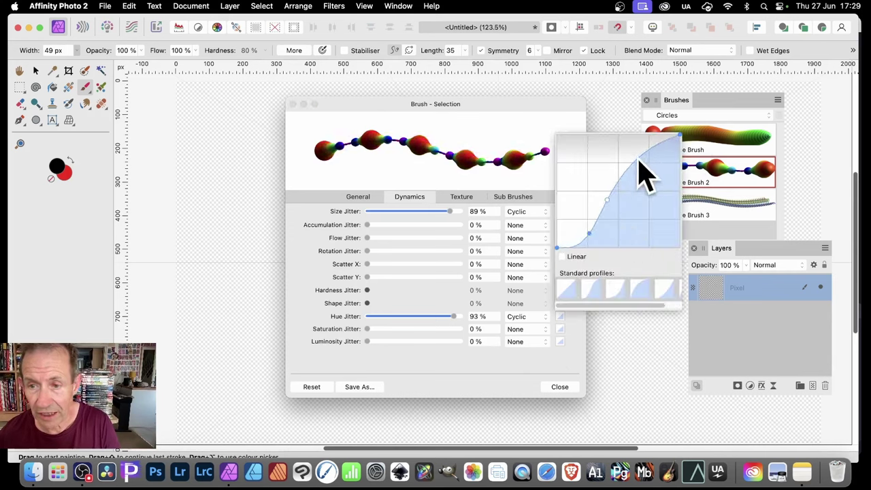
left_click_drag(636, 166, 648, 208)
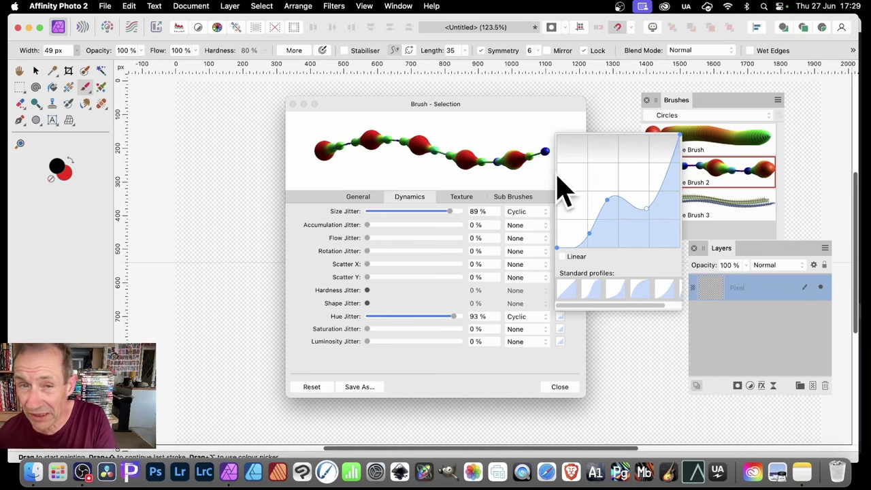
left_click(559, 387)
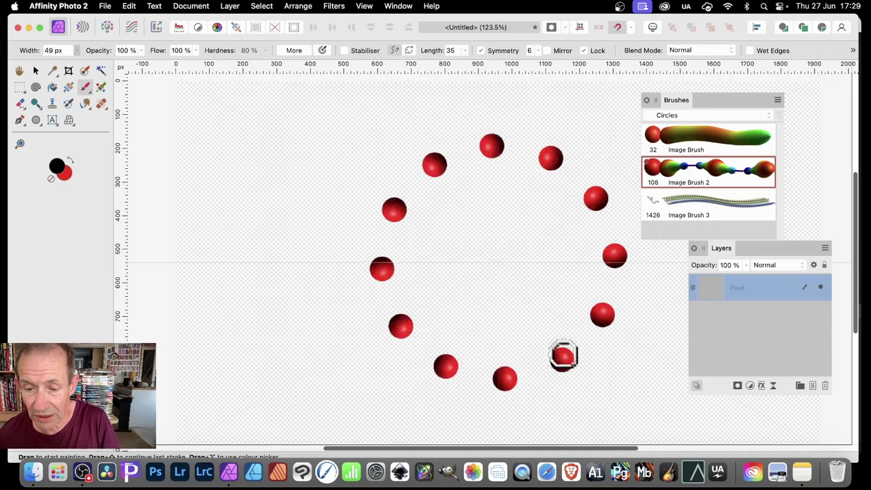
Step: Paint several winding trial strokes outward from the symmetry centre with the edited brush and undo them all
key("Delete")
mouse_move(458, 217)
left_mouse_down()
mouse_move(477, 263)
mouse_move(468, 259)
mouse_move(468, 218)
mouse_move(441, 197)
mouse_move(414, 212)
mouse_move(353, 154)
mouse_move(312, 142)
mouse_move(298, 102)
left_mouse_up()
mouse_move(408, 231)
left_mouse_down()
mouse_move(429, 249)
mouse_move(187, 101)
left_mouse_up()
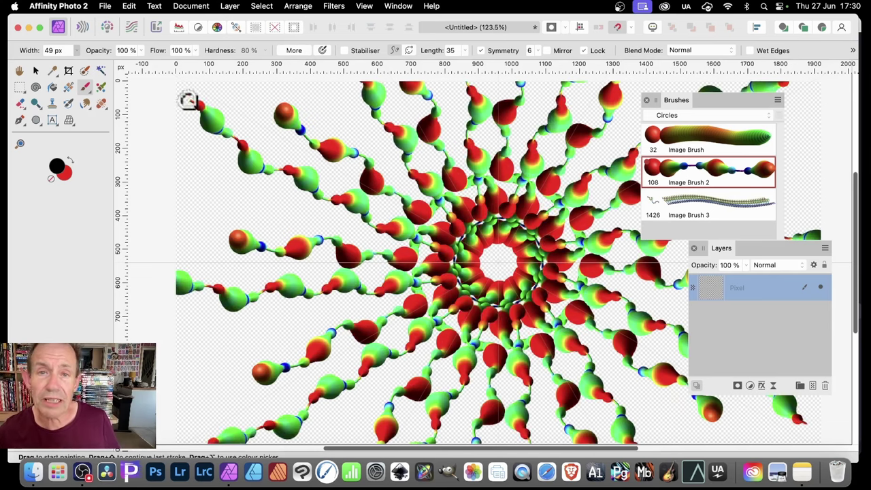
mouse_move(408, 255)
left_mouse_down()
mouse_move(226, 177)
mouse_move(191, 129)
left_mouse_up()
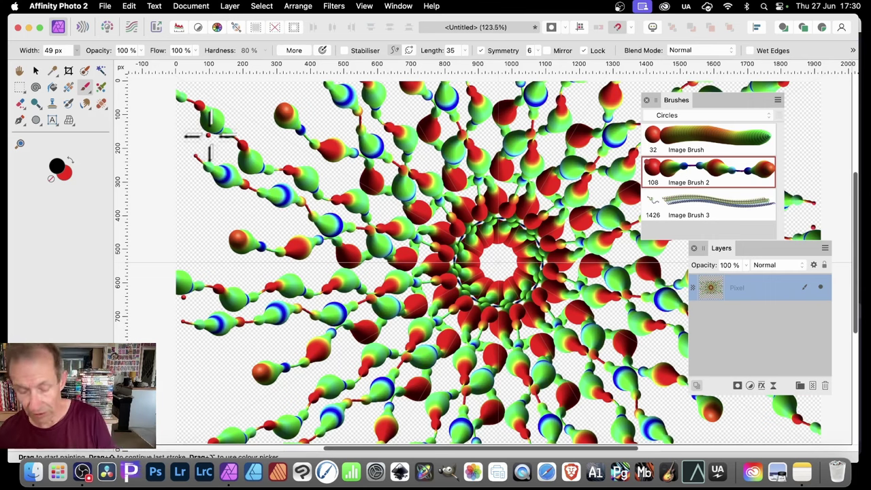
key("super+z")
key("super+z")
key("super+z")
key("super+z")
key("super+z")
key("super+z")
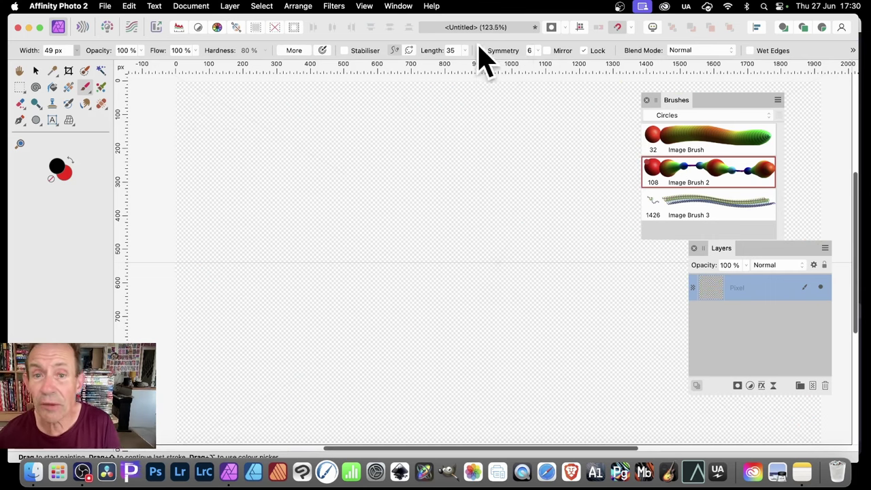
Step: Set the brush symmetry to 16 and paint winding strokes between the centre and the canvas edges to build a dense mandala
left_click(538, 51)
left_click_drag(548, 66, 603, 66)
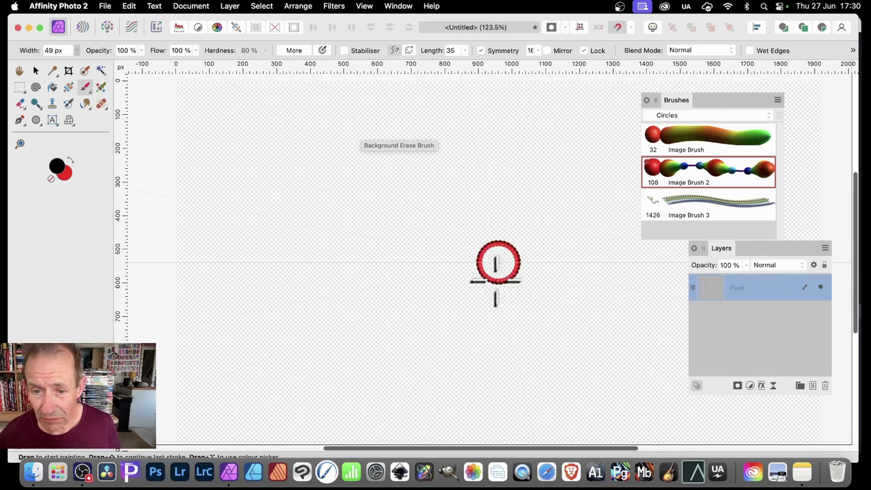
mouse_move(500, 284)
left_mouse_down()
mouse_move(492, 262)
mouse_move(457, 250)
mouse_move(461, 238)
mouse_move(436, 235)
mouse_move(429, 214)
mouse_move(401, 217)
mouse_move(387, 196)
mouse_move(363, 201)
mouse_move(351, 195)
mouse_move(357, 185)
mouse_move(337, 184)
mouse_move(329, 195)
mouse_move(314, 193)
mouse_move(312, 180)
mouse_move(296, 171)
mouse_move(277, 175)
mouse_move(278, 163)
mouse_move(253, 171)
mouse_move(252, 160)
mouse_move(194, 134)
mouse_move(182, 102)
left_mouse_up()
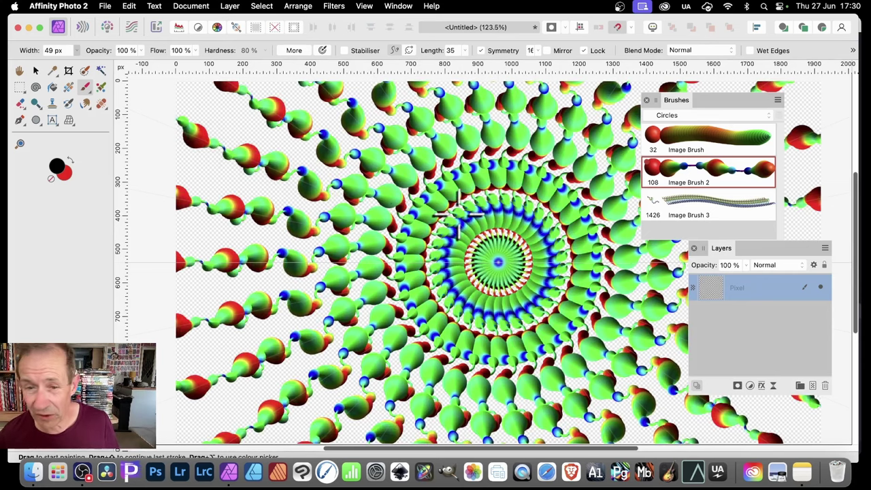
mouse_move(499, 263)
left_mouse_down()
mouse_move(448, 249)
mouse_move(446, 240)
mouse_move(414, 238)
mouse_move(368, 205)
mouse_move(246, 182)
mouse_move(165, 140)
left_mouse_up()
mouse_move(455, 231)
left_mouse_down()
mouse_move(497, 259)
mouse_move(443, 214)
mouse_move(419, 211)
mouse_move(419, 196)
mouse_move(366, 173)
mouse_move(348, 146)
mouse_move(273, 120)
mouse_move(256, 131)
mouse_move(221, 124)
mouse_move(185, 96)
left_mouse_up()
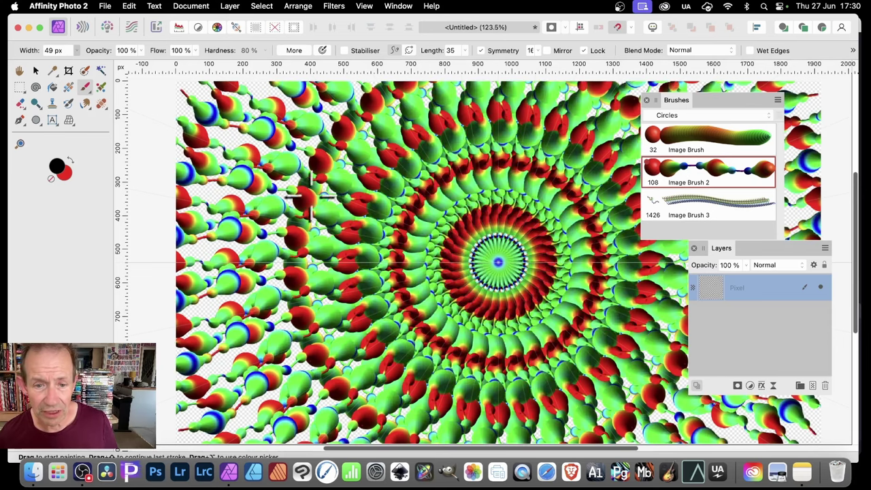
mouse_move(216, 178)
left_mouse_down()
mouse_move(290, 204)
mouse_move(373, 214)
mouse_move(406, 235)
mouse_move(500, 264)
left_mouse_up()
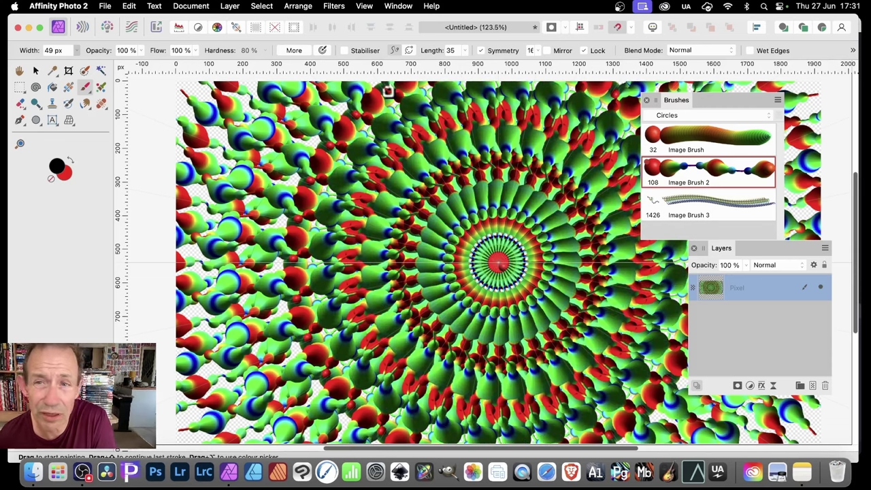
Step: Add a new pixel layer and paint a winding symmetrical stroke on it from the mandala's centre out to the canvas edge
left_click(229, 6)
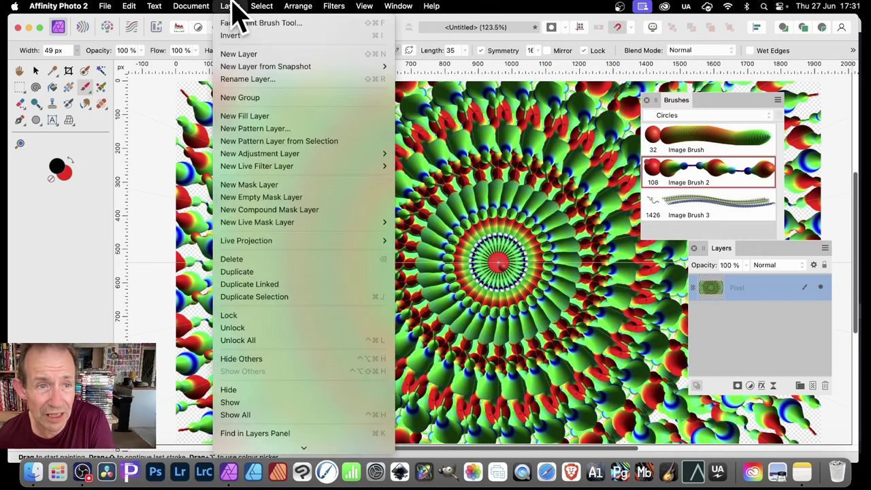
left_click(248, 55)
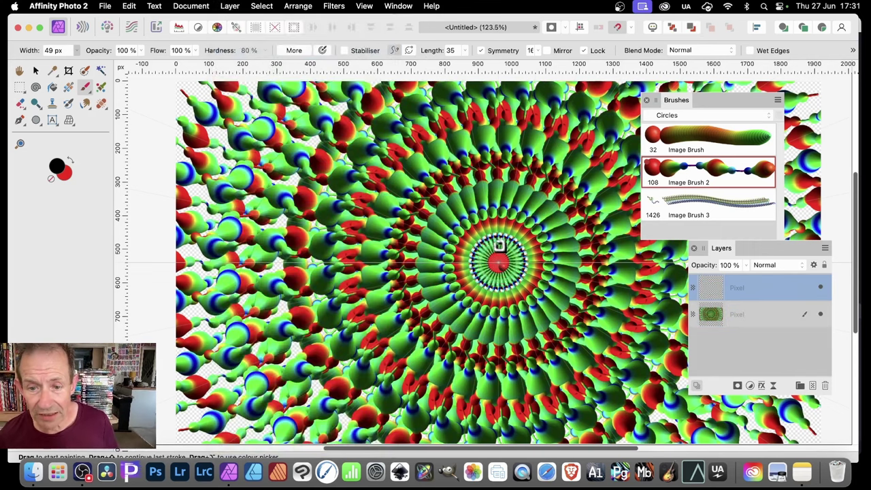
mouse_move(499, 246)
left_mouse_down()
mouse_move(494, 224)
mouse_move(462, 221)
mouse_move(448, 200)
mouse_move(403, 198)
mouse_move(402, 179)
mouse_move(361, 174)
mouse_move(342, 154)
mouse_move(305, 145)
mouse_move(288, 123)
mouse_move(215, 103)
mouse_move(204, 85)
left_mouse_up()
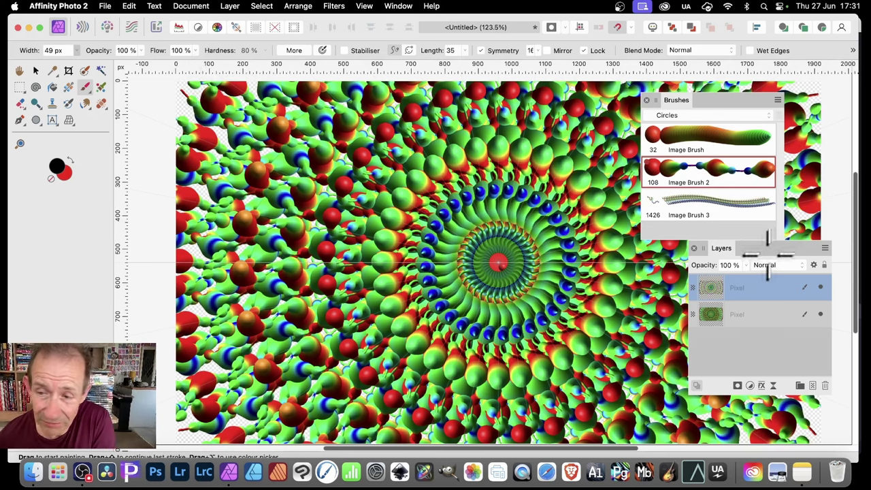
Step: Move the Layers panel and apply a 3D layer effect with a 19.9 px radius to the upper pixel layer
left_click_drag(767, 252, 671, 161)
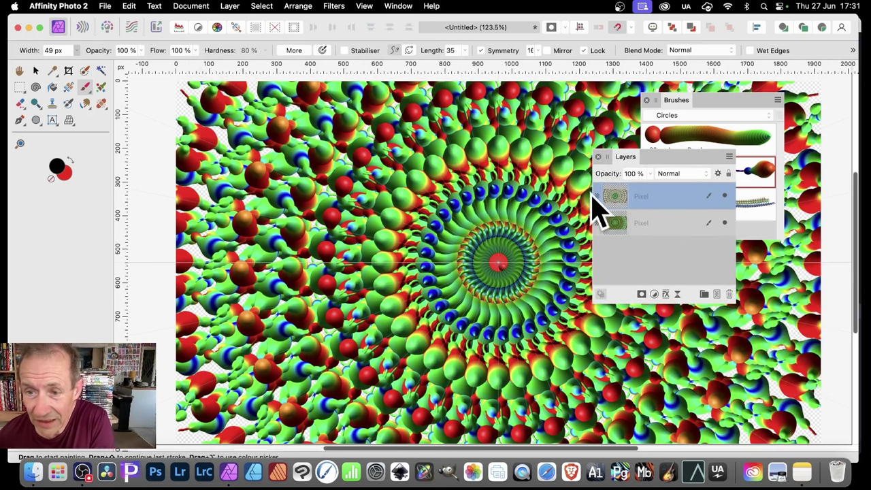
left_click(667, 295)
left_click(520, 152)
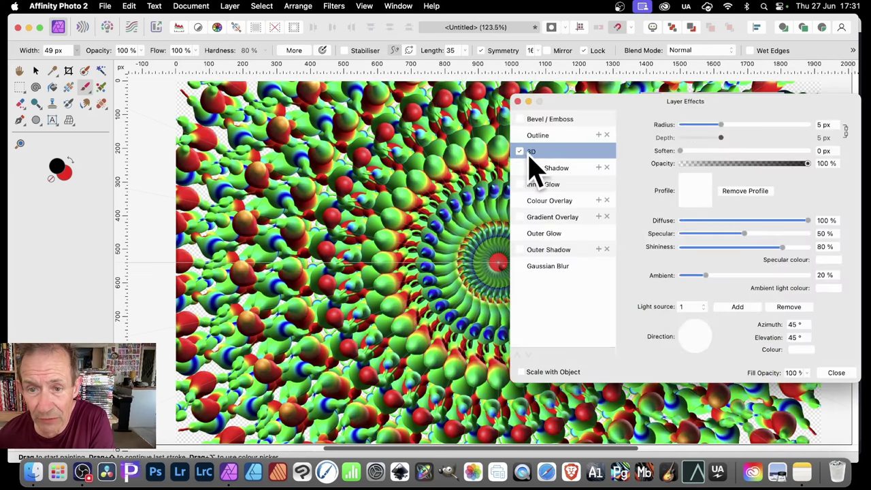
mouse_move(732, 126)
left_mouse_down()
mouse_move(770, 125)
mouse_move(737, 128)
mouse_move(784, 134)
mouse_move(749, 134)
left_mouse_up()
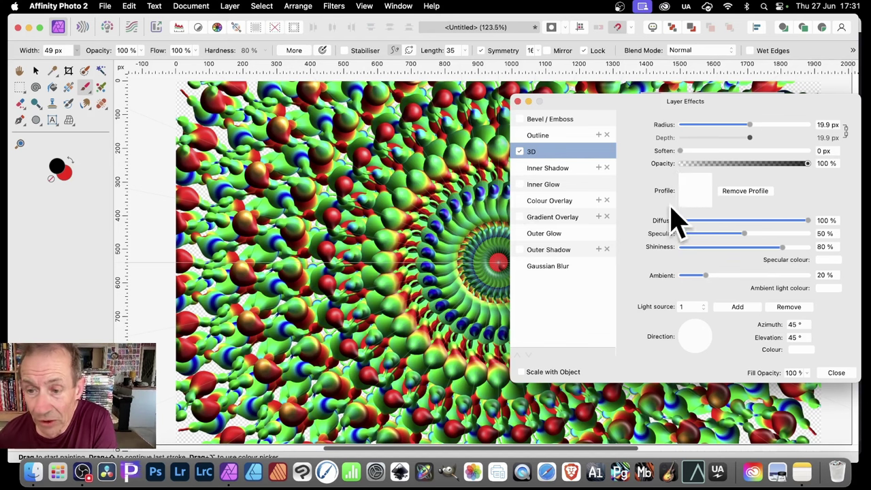
Step: Add an Outer Shadow effect to the upper layer with 11.4 px radius, 17.6 px offset and 52% intensity
left_click(537, 249)
left_click_drag(702, 152, 743, 177)
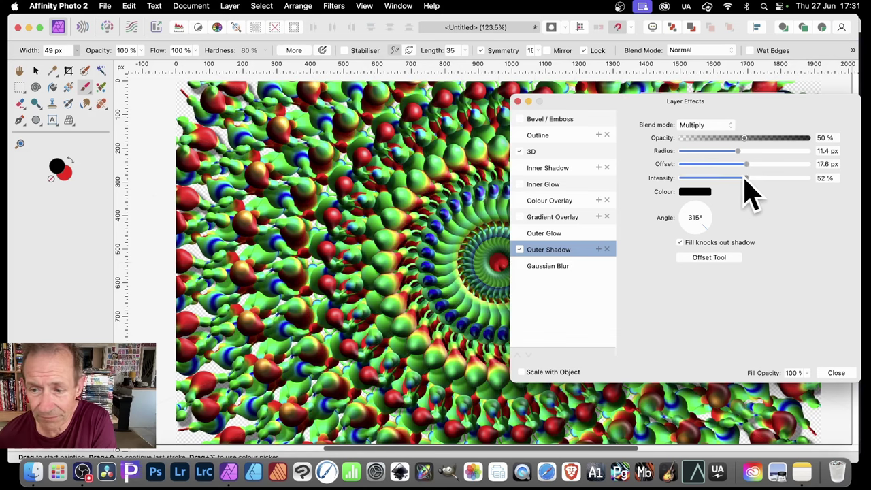
left_click(835, 373)
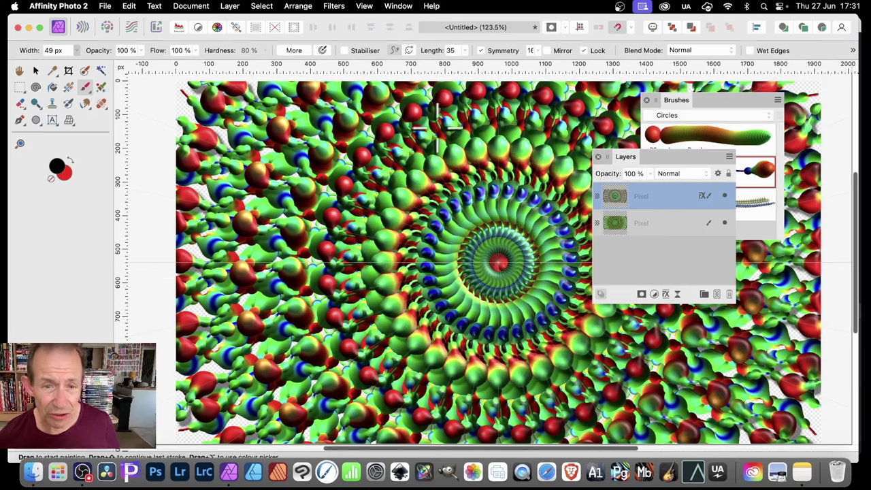
Step: Paint more winding symmetrical strokes on the layer with effects and merge it down into the layer below
mouse_move(436, 126)
left_mouse_down()
mouse_move(354, 100)
mouse_move(353, 118)
mouse_move(215, 97)
mouse_move(240, 122)
mouse_move(238, 95)
left_mouse_up()
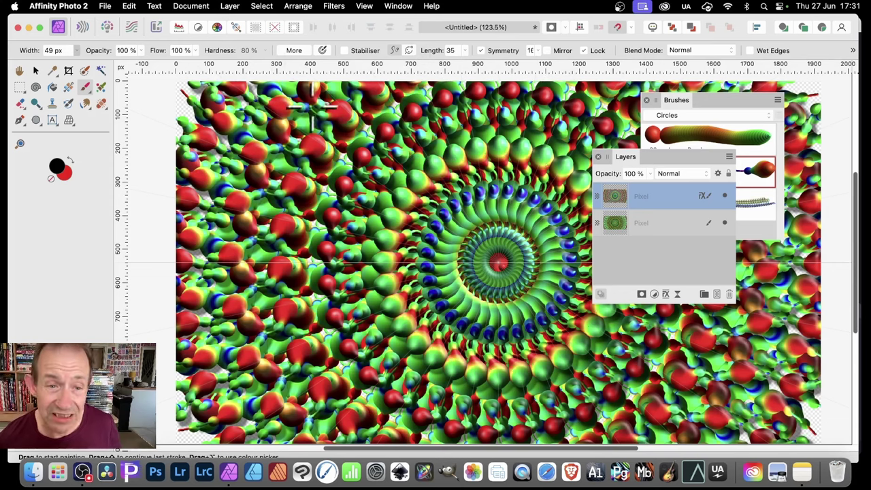
mouse_move(228, 116)
left_mouse_down()
mouse_move(260, 117)
mouse_move(437, 228)
mouse_move(524, 262)
left_mouse_up()
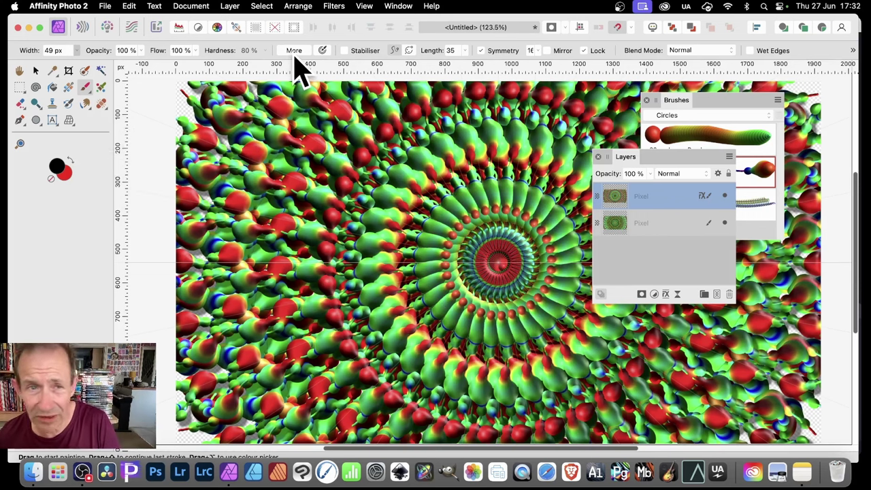
left_click(232, 6)
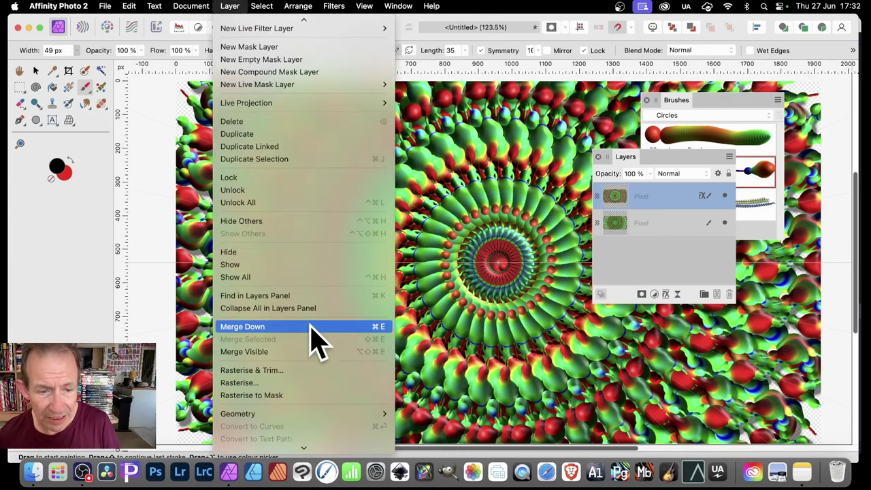
left_click(311, 326)
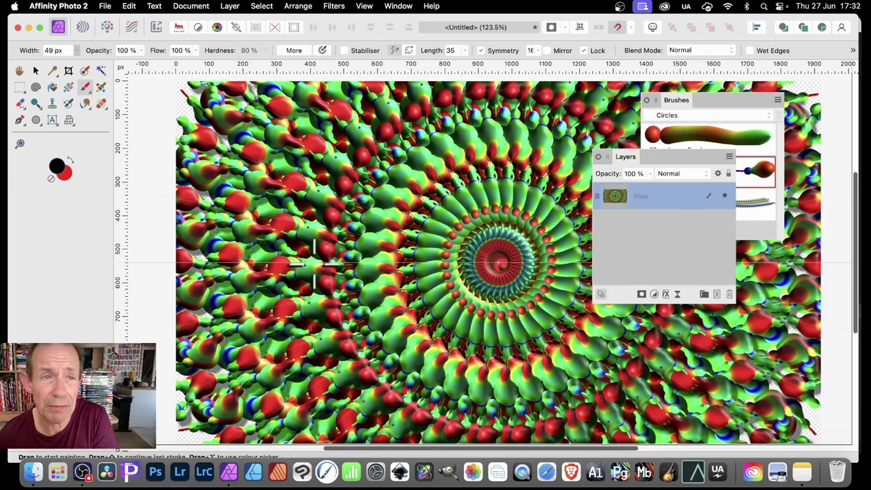
Step: Create a new pattern layer from the merged mandala artwork
left_click(36, 71)
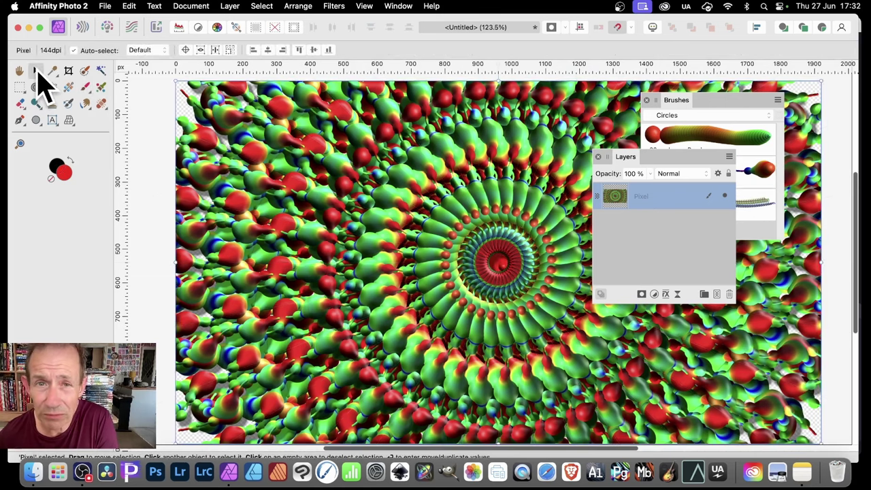
left_click(230, 7)
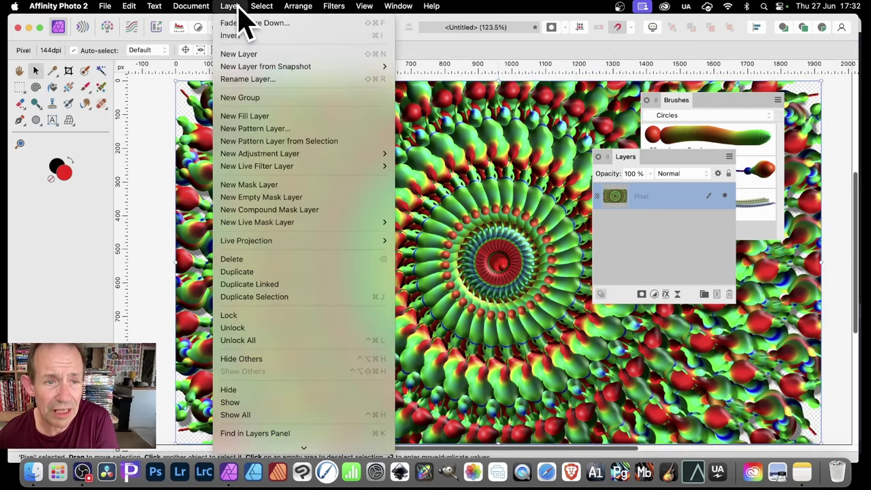
left_click(276, 146)
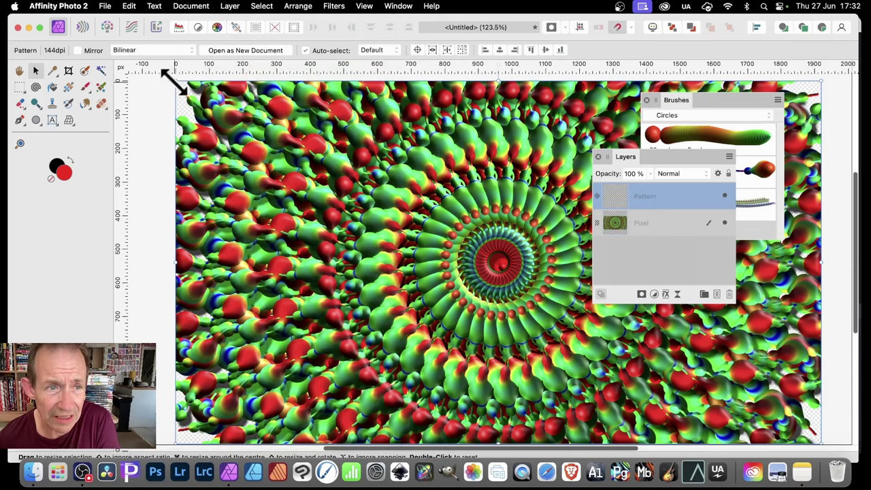
Step: Scale the pattern tile down to about half size so the mandala repeats across the canvas, and turn on its mirroring
left_click_drag(174, 82, 459, 306)
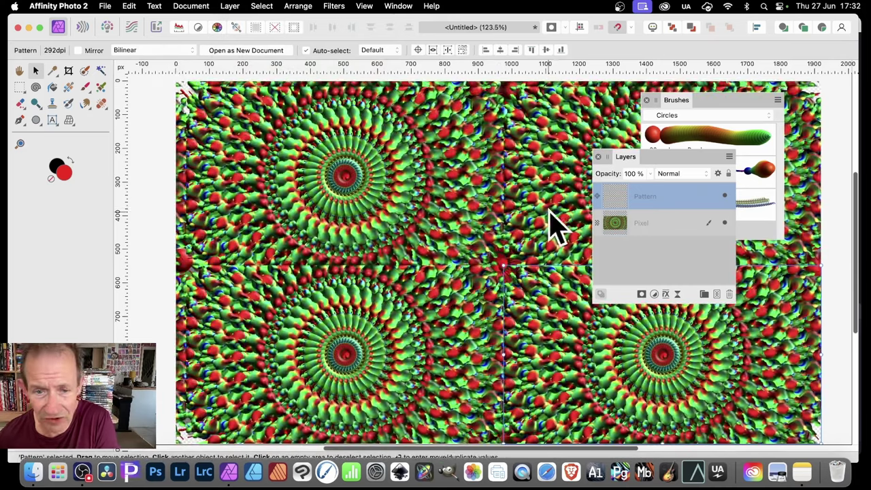
left_click(78, 51)
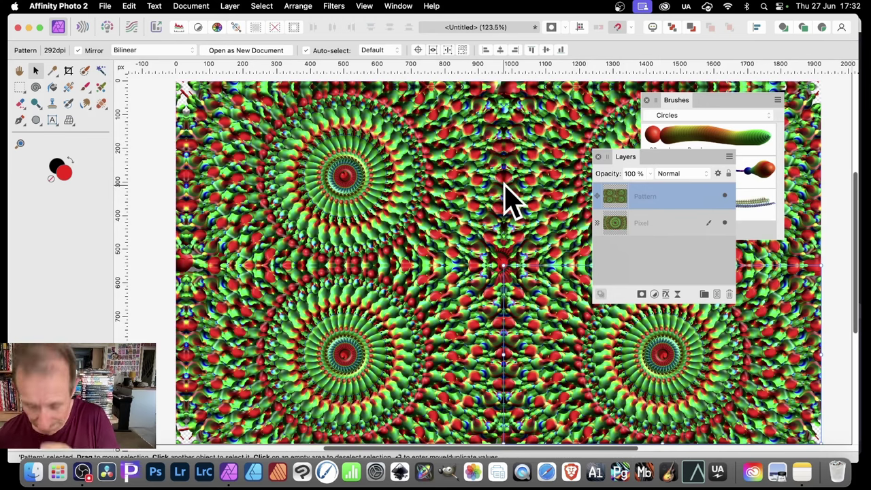
Step: Undo the pattern tile's mirroring and scaling, and delete the Pattern layer so only the painted Pixel layer is left
key("super+z")
key("super+z")
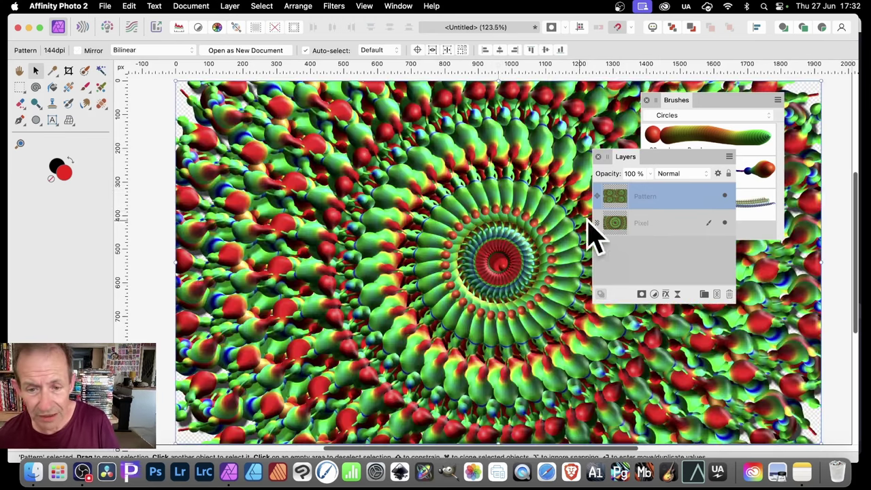
left_click_drag(635, 163, 701, 286)
left_click_drag(678, 107, 726, 107)
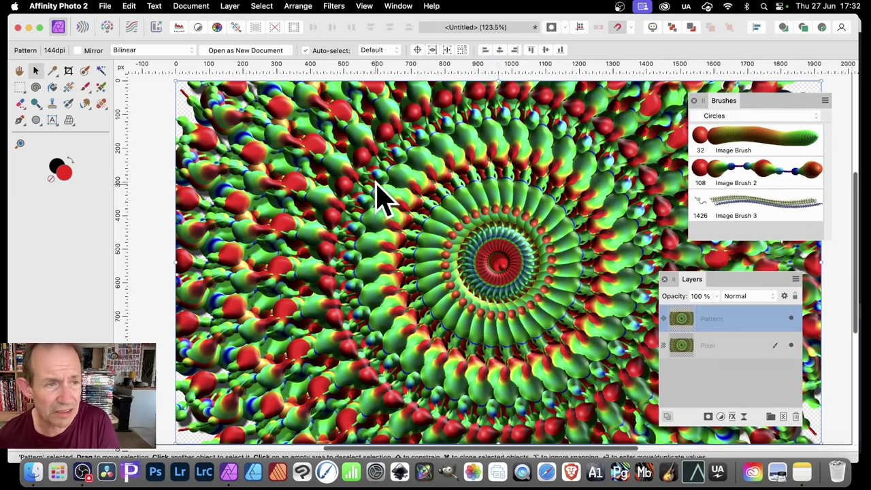
left_click(333, 6)
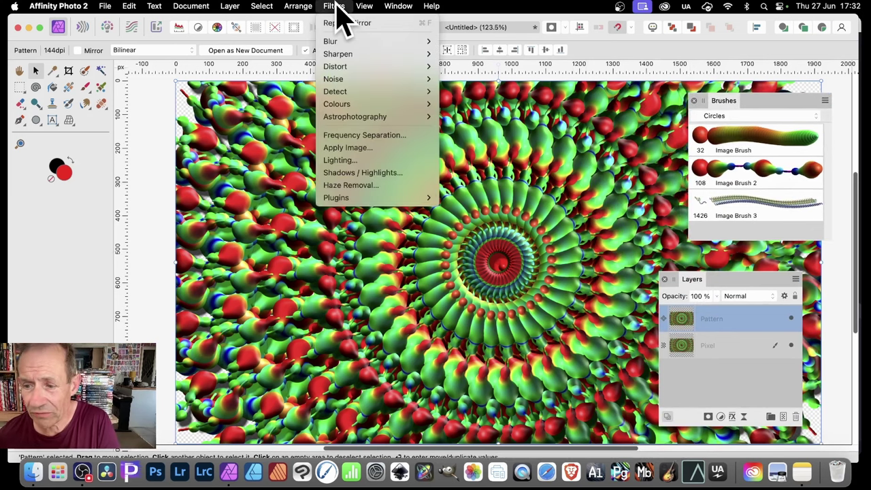
left_click(699, 322)
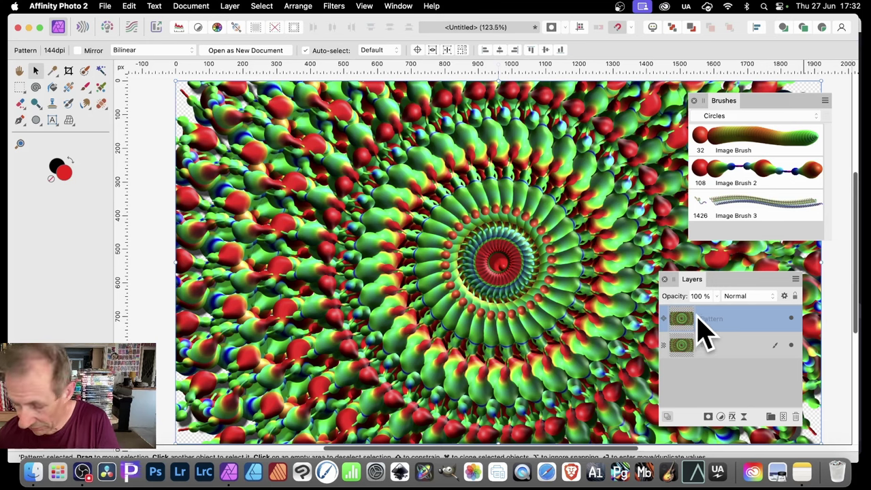
key("Delete")
left_click_drag(704, 278, 605, 181)
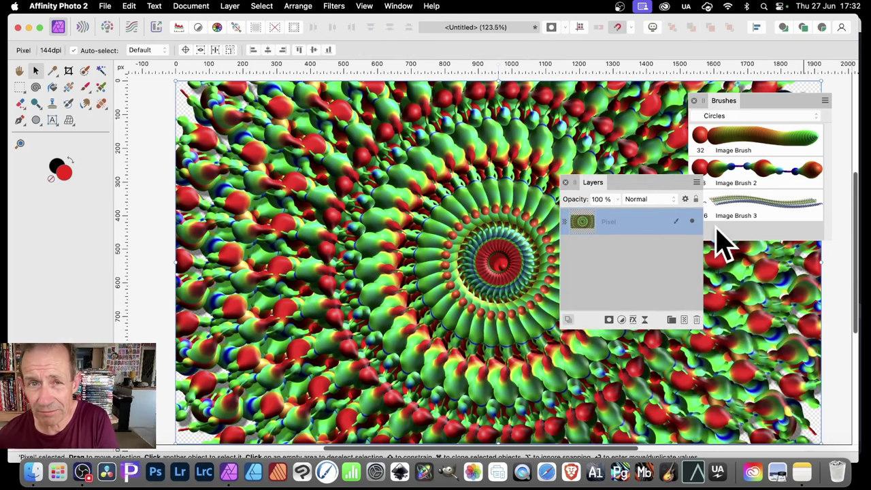
Step: Start the Deform filter on the Pixel layer, pin points around the mandala's centre, and pull one up and right to stretch the rings
left_click(338, 7)
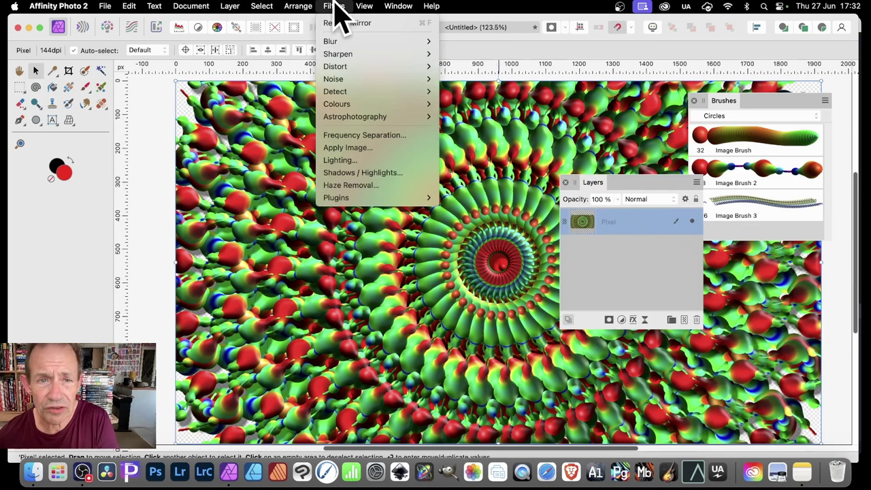
mouse_move(337, 67)
left_click(462, 68)
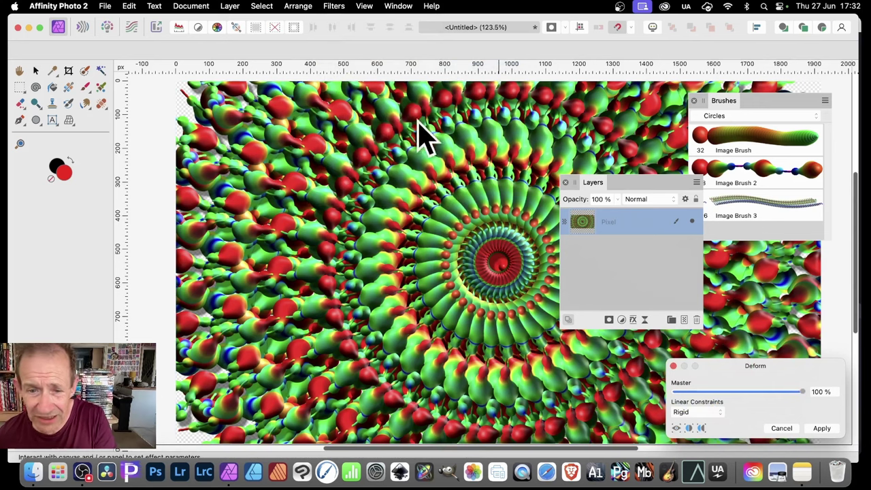
left_click(398, 171)
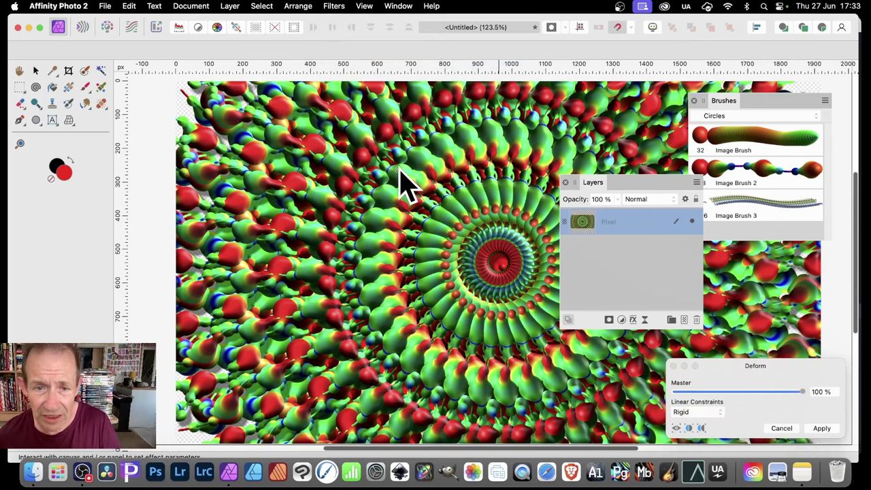
left_click(396, 238)
left_click(473, 204)
left_click(450, 248)
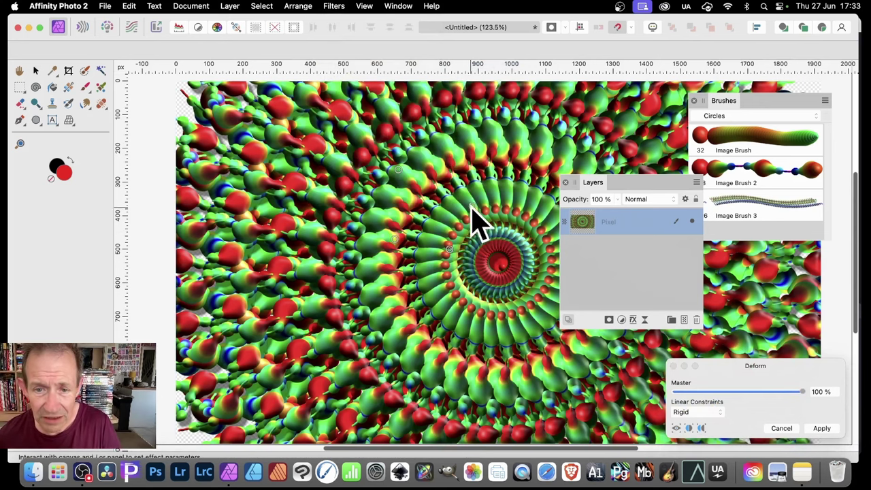
left_click_drag(472, 206, 541, 165)
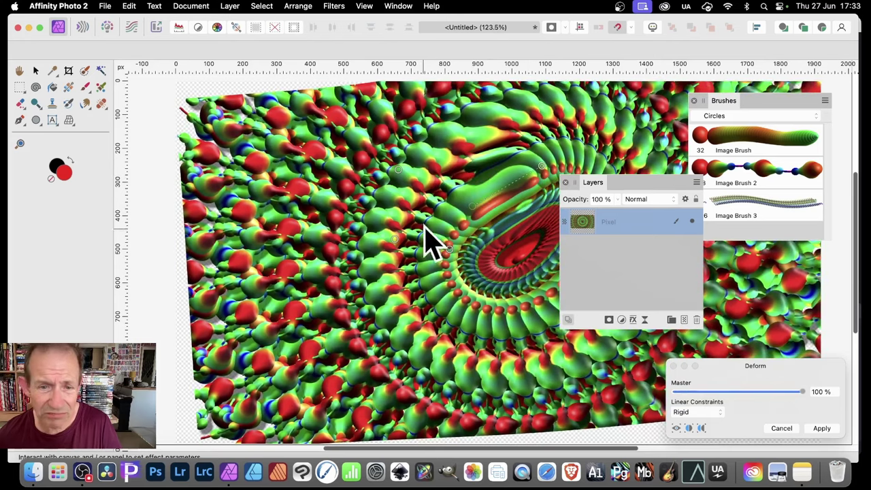
Step: Pull further Deform points around the mandala to bend and stretch its rings in several directions, and apply the filter
mouse_move(339, 202)
left_mouse_down()
mouse_move(388, 331)
mouse_move(335, 370)
mouse_move(327, 396)
left_mouse_up()
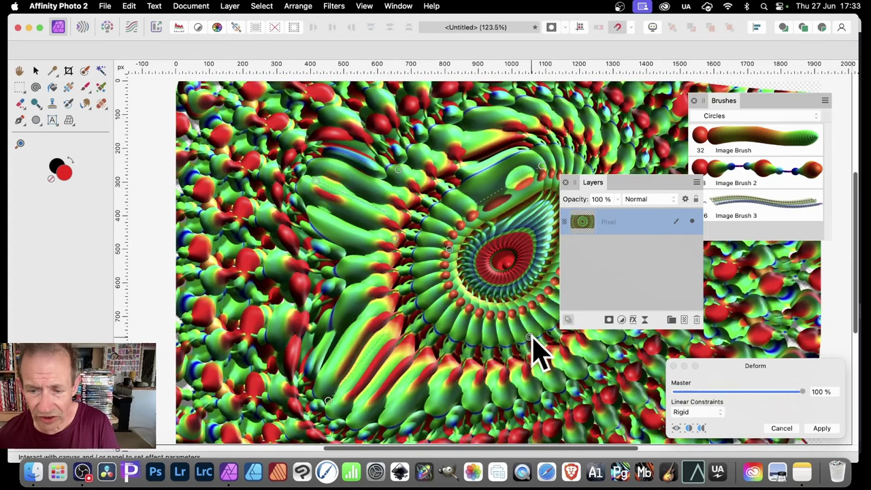
left_click_drag(530, 337, 633, 397)
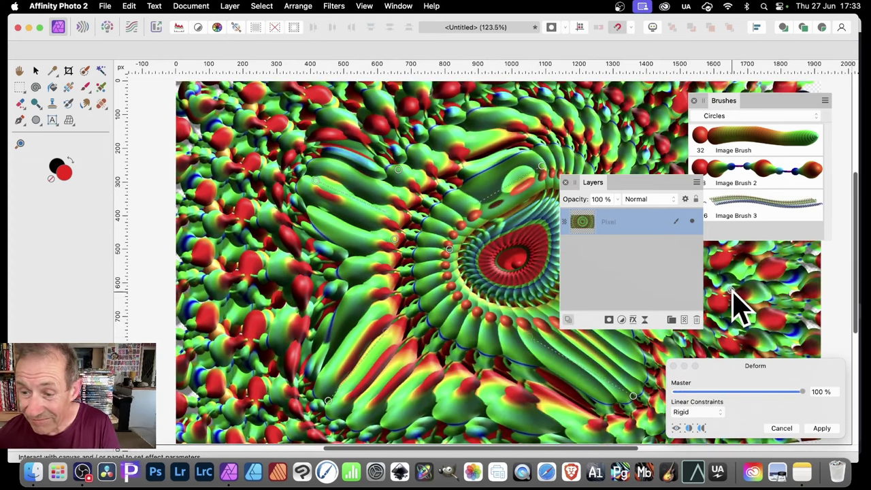
left_click_drag(733, 290, 804, 298)
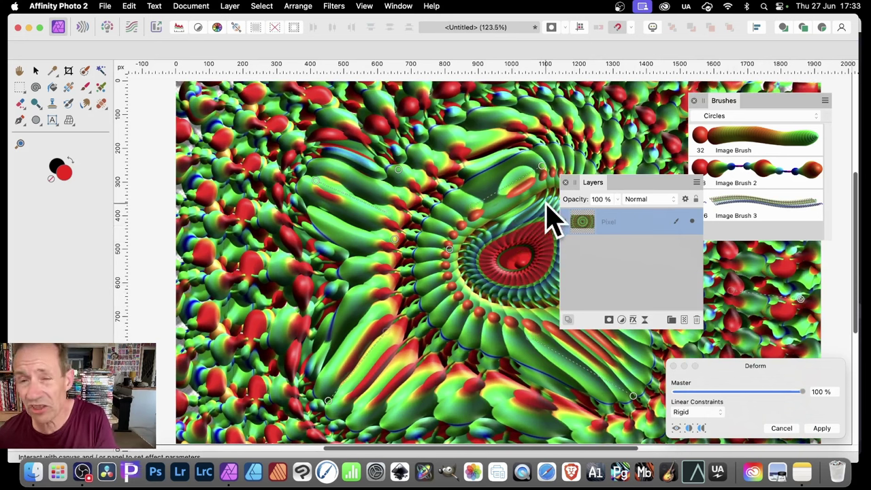
left_click_drag(770, 368, 440, 276)
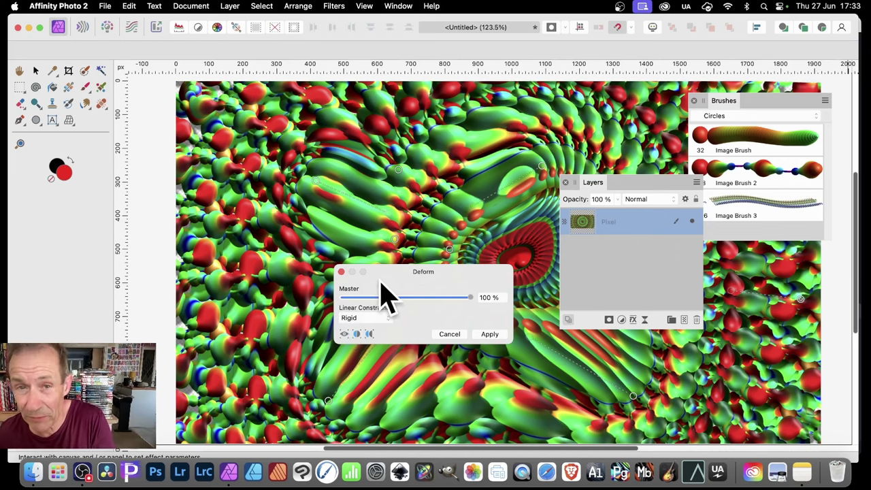
mouse_move(726, 374)
left_mouse_down()
mouse_move(651, 340)
mouse_move(401, 163)
left_mouse_up()
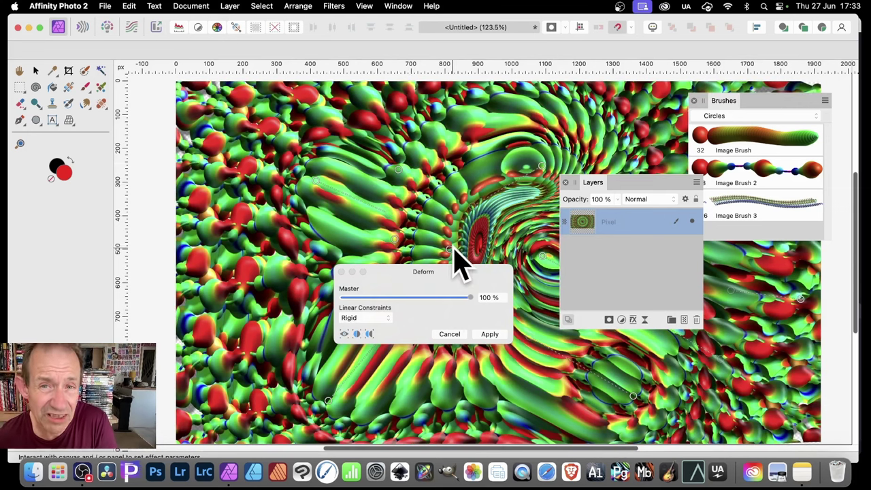
left_click(496, 337)
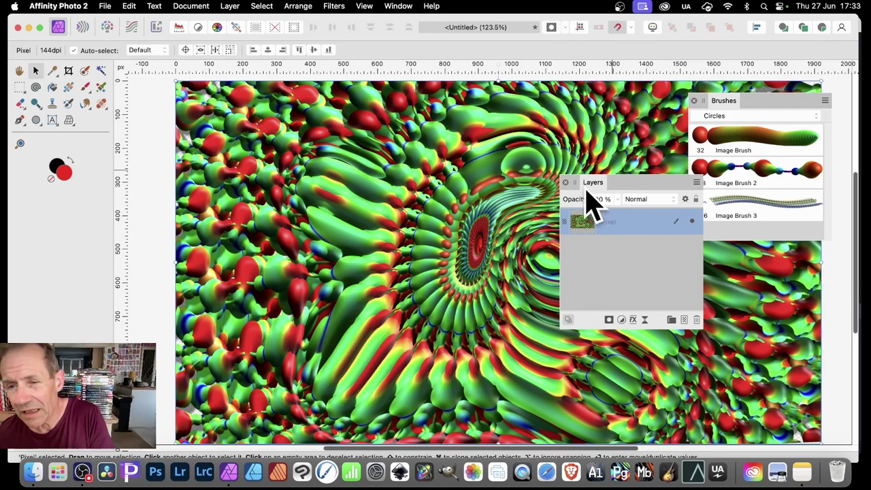
Step: Start the Mirror distortion filter on the deformed Pixel layer and set the number of mirrors to 6
left_click_drag(592, 184, 696, 267)
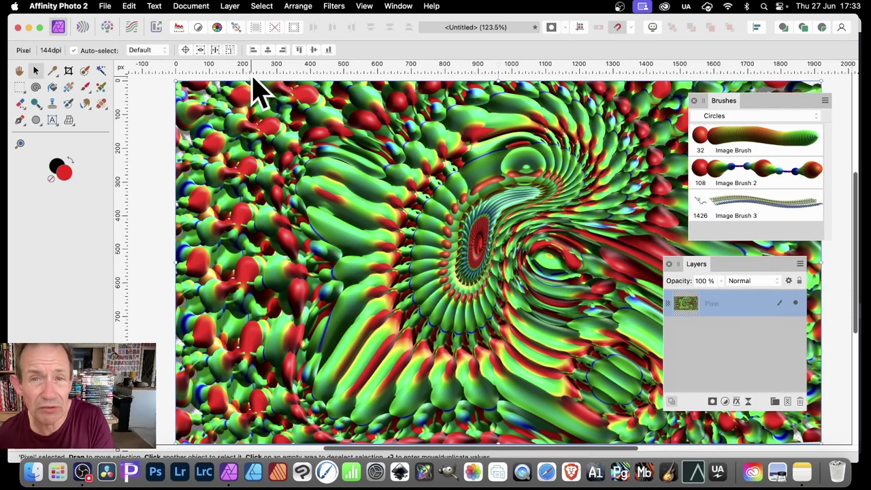
left_click(333, 6)
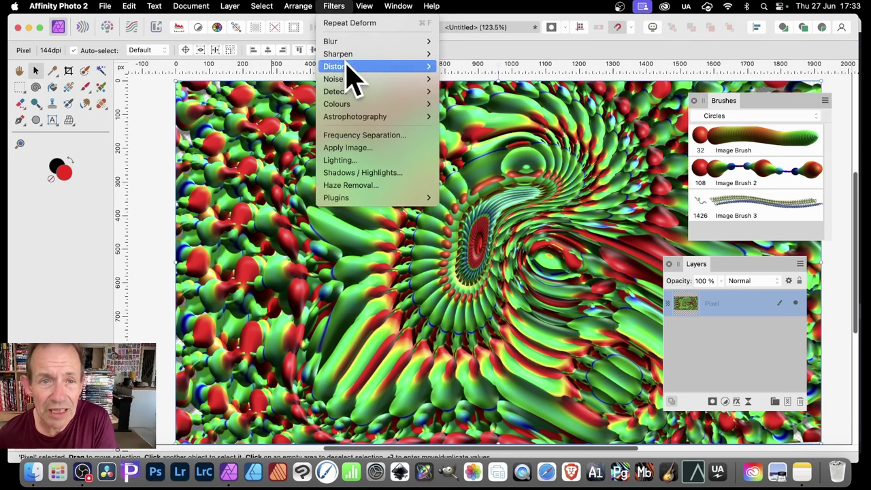
mouse_move(347, 66)
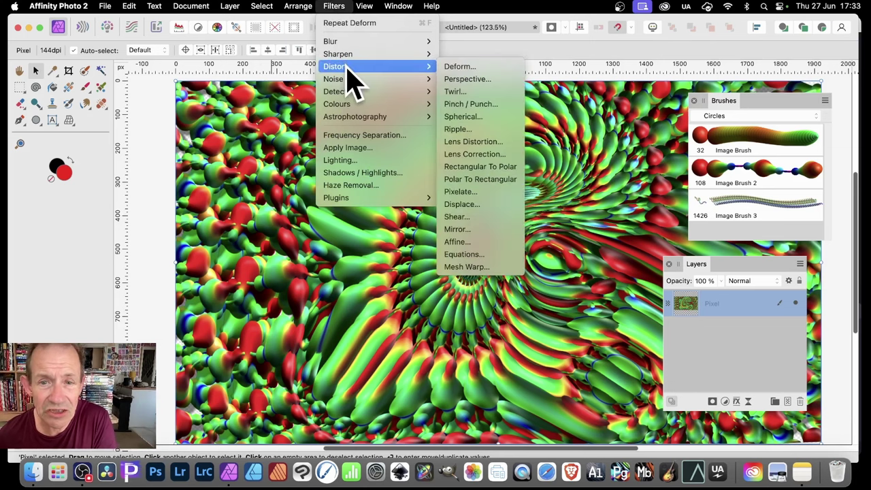
left_click(489, 247)
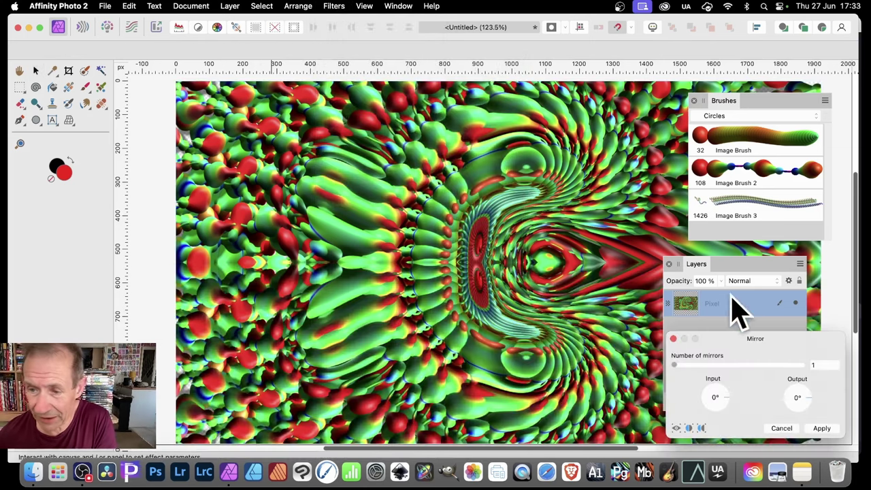
left_click_drag(742, 271, 813, 263)
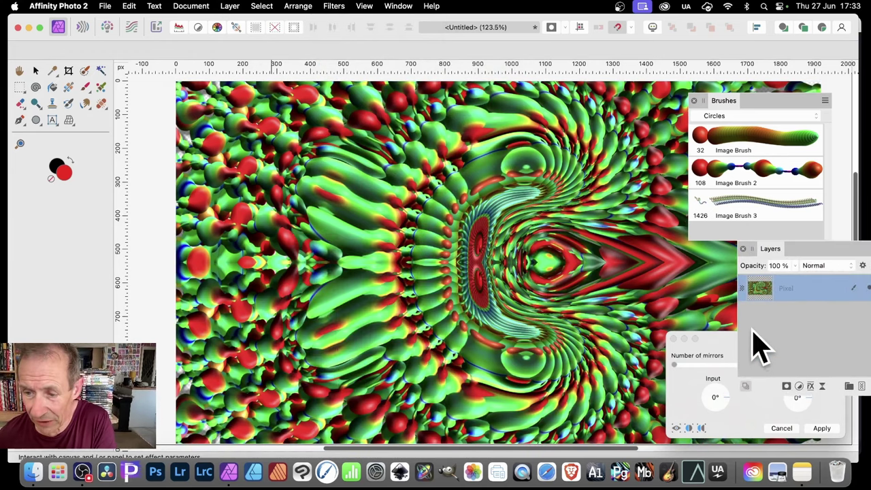
left_click_drag(725, 337, 588, 217)
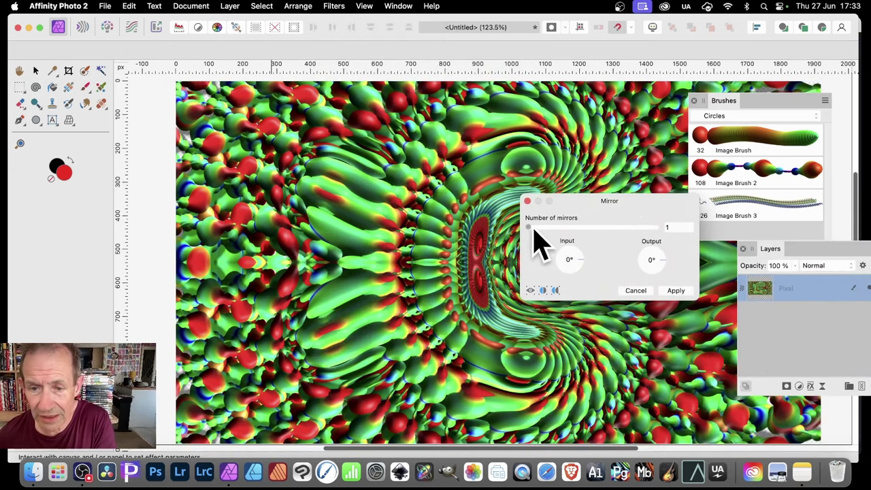
left_click_drag(529, 227, 541, 228)
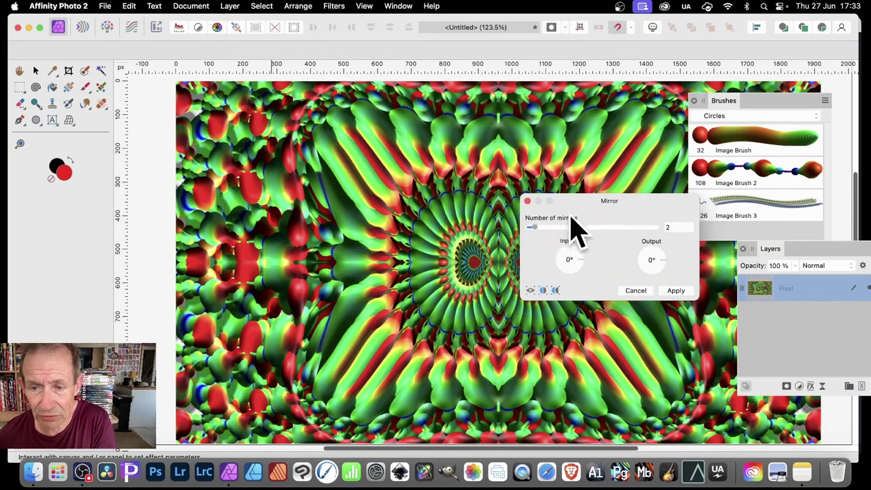
left_click_drag(581, 203, 610, 201)
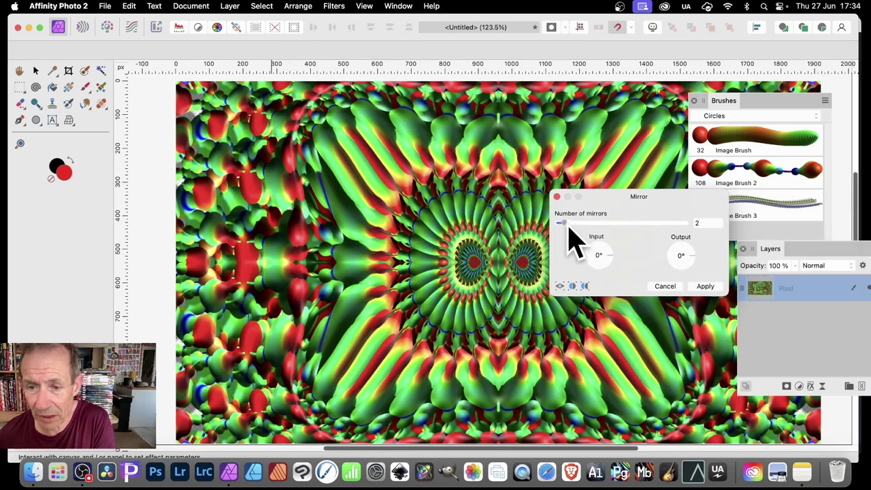
left_click_drag(565, 223, 592, 227)
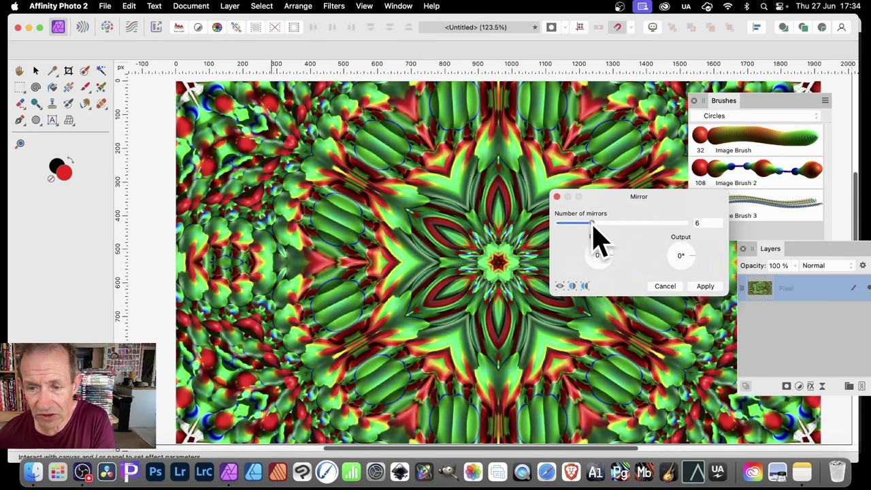
Step: Set the Mirror filter's input angle to 279°, shift the mirror centre left and slightly down on the canvas, and apply it
mouse_move(622, 200)
left_mouse_down()
mouse_move(810, 183)
mouse_move(714, 113)
left_mouse_up()
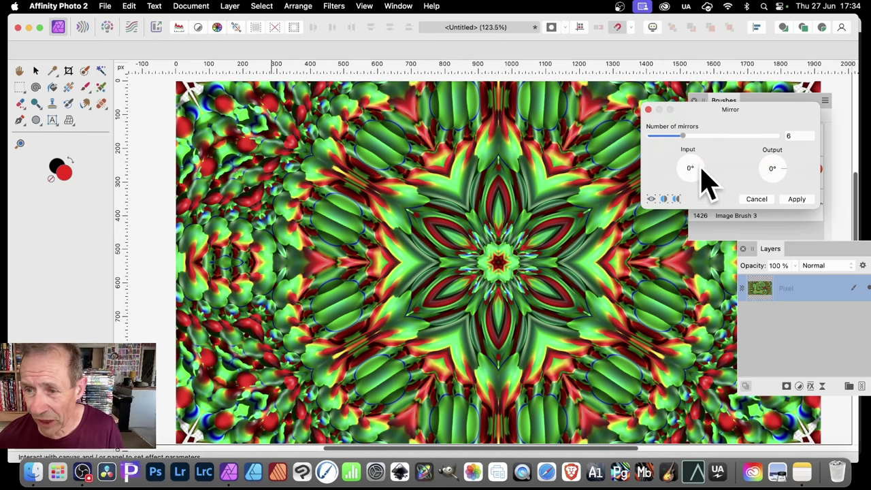
left_click_drag(704, 170, 695, 192)
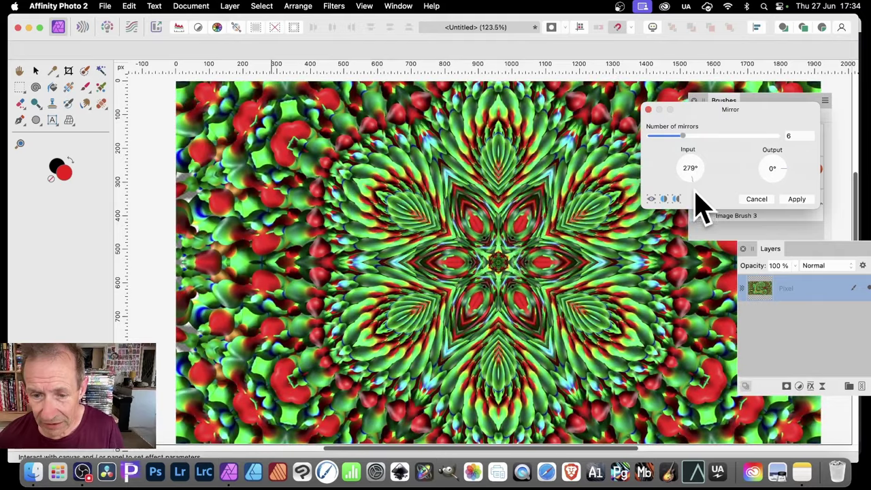
left_click(491, 251)
left_click_drag(491, 246, 426, 286)
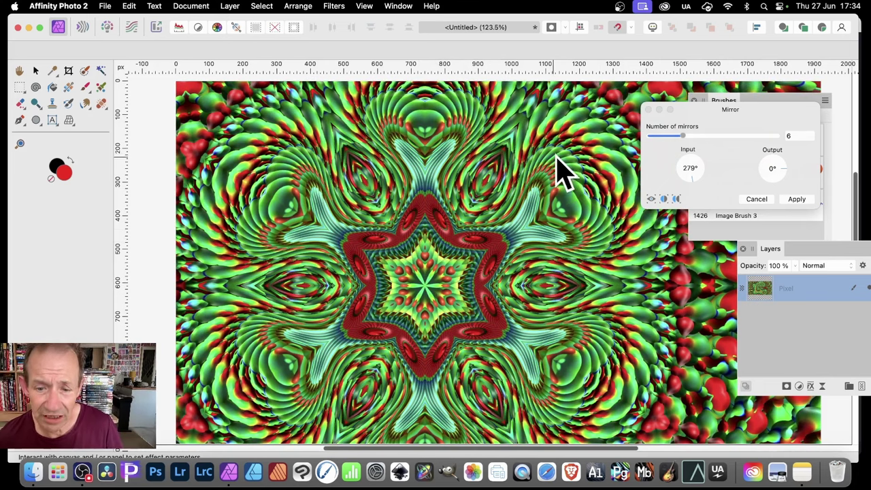
left_click(801, 201)
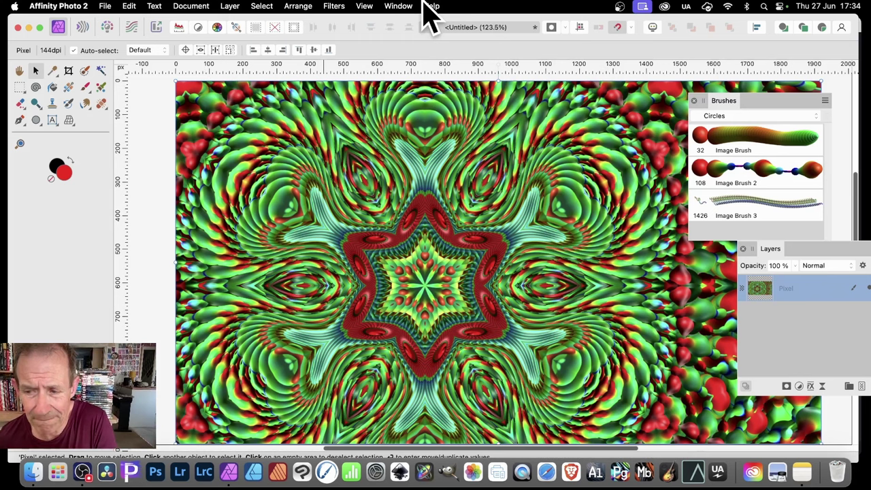
Step: Create a pattern layer from the kaleidoscopic artwork, scale its tile down to roughly two-thirds with mirroring on, and reposition it
mouse_move(764, 248)
left_mouse_down()
mouse_move(619, 175)
mouse_move(607, 159)
left_mouse_up()
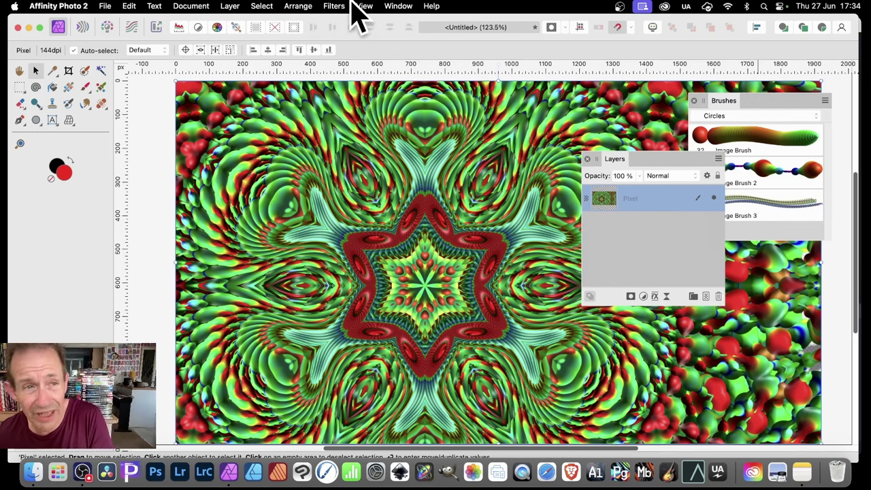
left_click(235, 7)
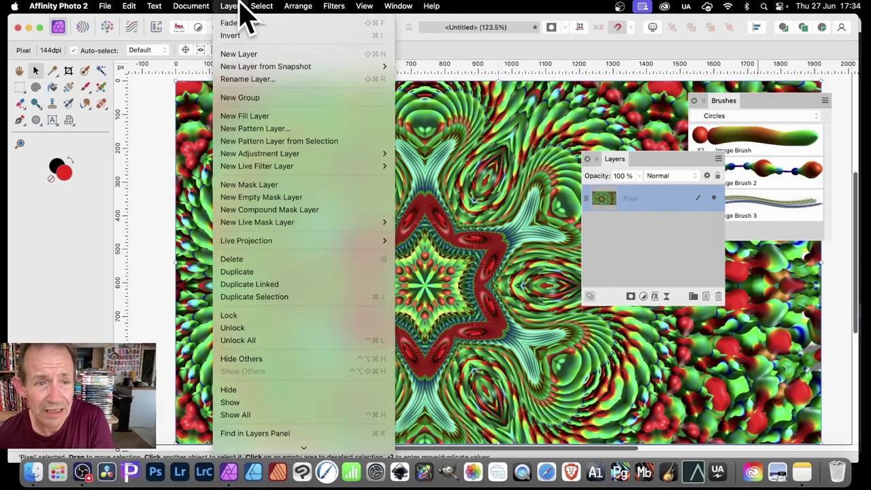
left_click(281, 142)
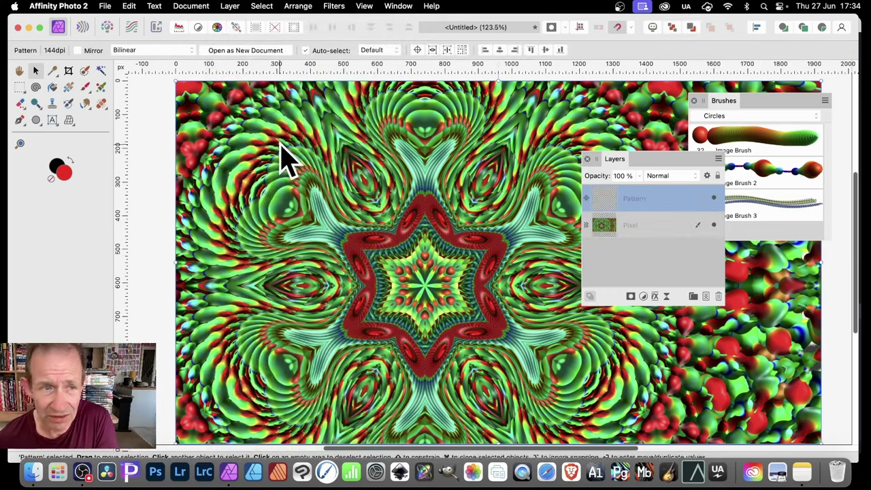
left_click_drag(177, 83, 387, 202)
left_click(78, 51)
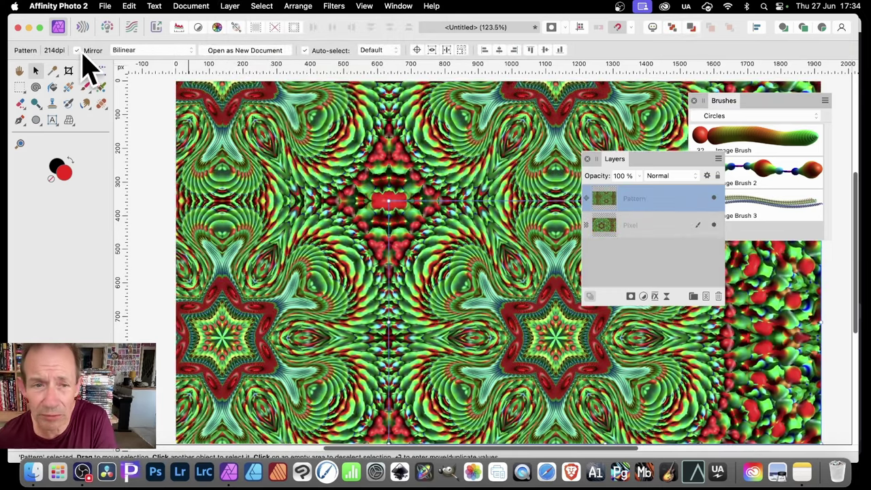
left_click_drag(391, 204, 368, 211)
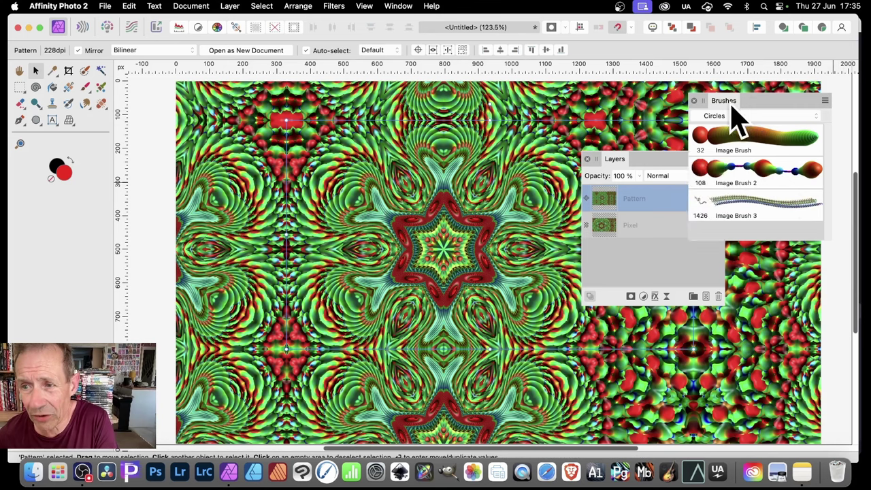
Step: Move the Brushes panel clear of the Layers panel and review the Dynamics settings of Image Brush 2
left_click_drag(730, 101, 706, 98)
double_click(750, 169)
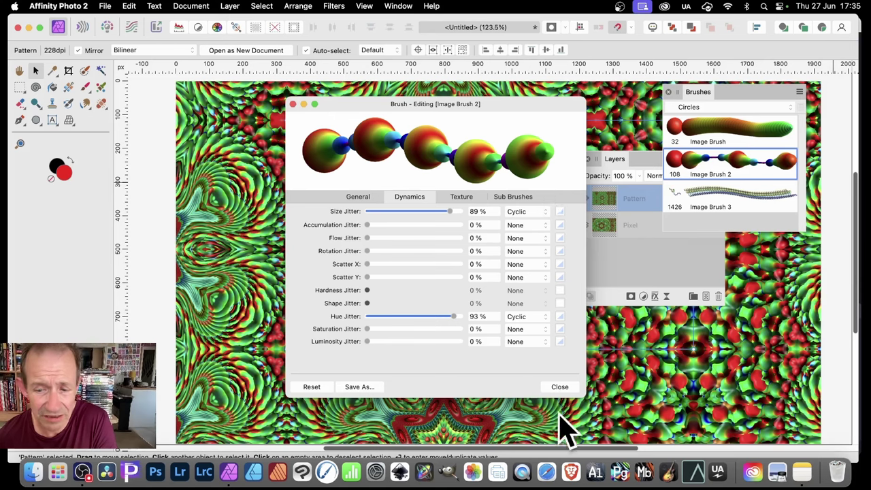
left_click(558, 387)
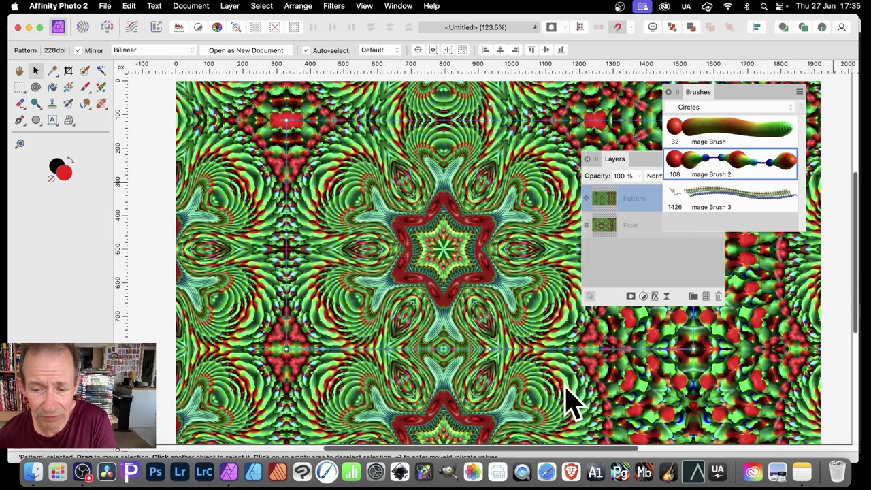
Step: Undo back to an empty canvas and stamp one red sphere with Image Brush 2, with painting symmetry turned off
key("super+z")
key("super+z")
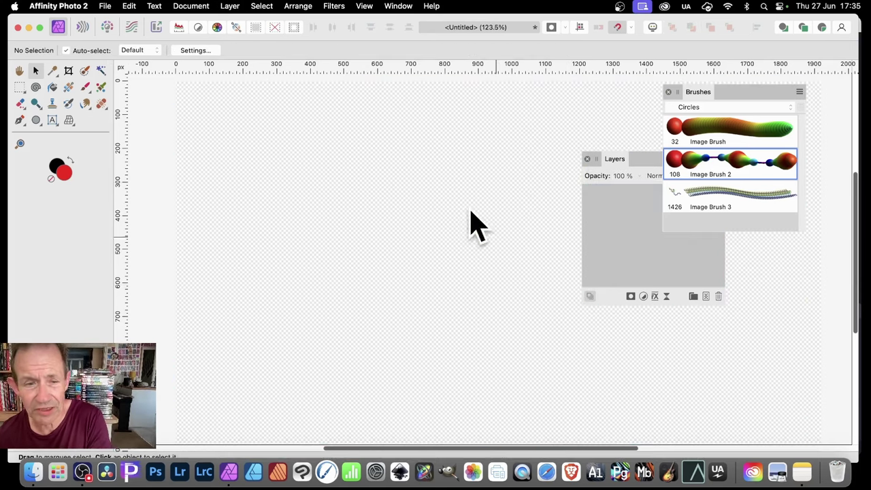
left_click(85, 90)
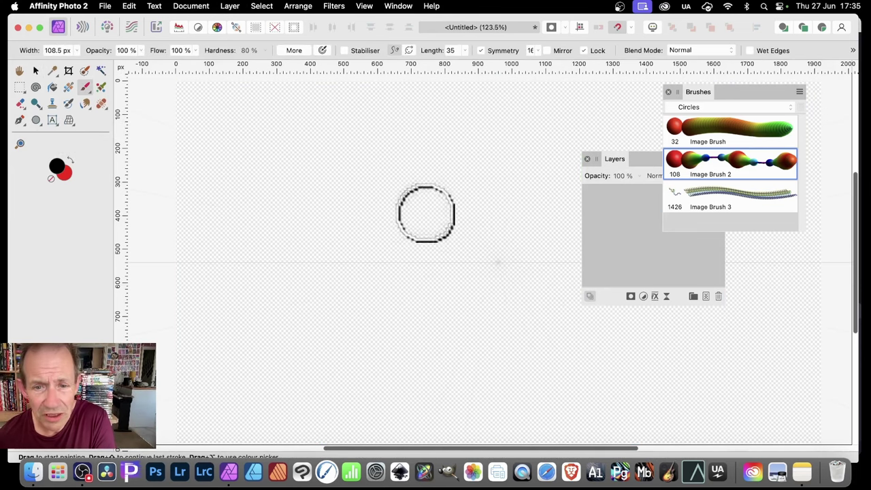
left_click(481, 51)
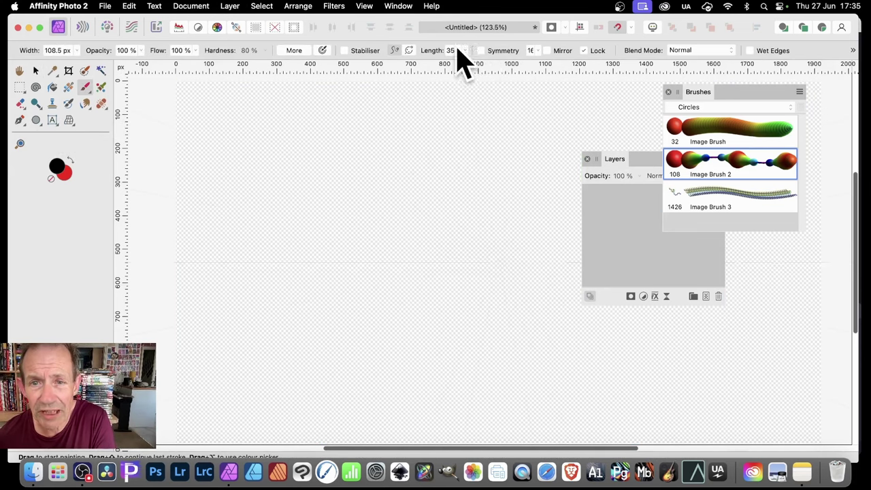
left_click(413, 197)
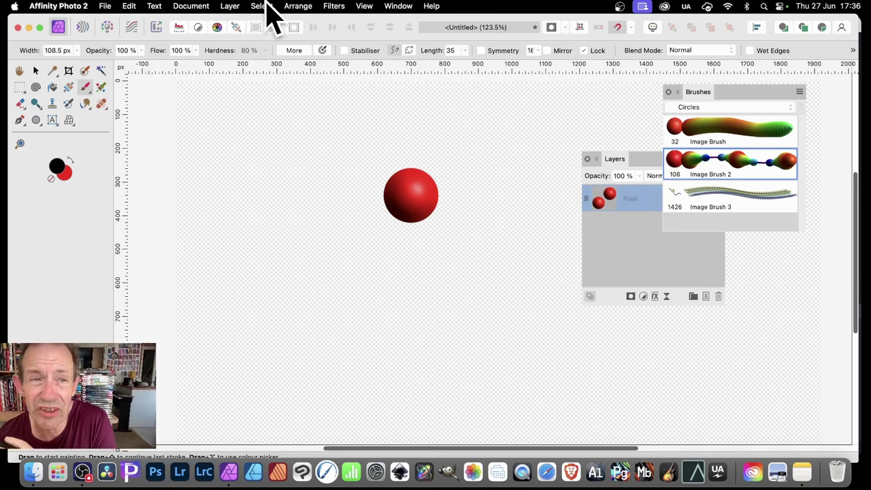
left_click(230, 6)
mouse_move(262, 157)
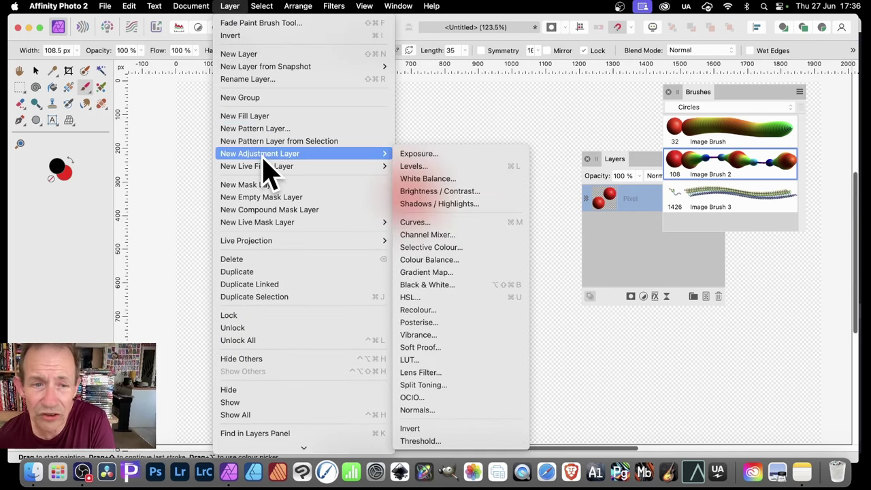
left_click(632, 126)
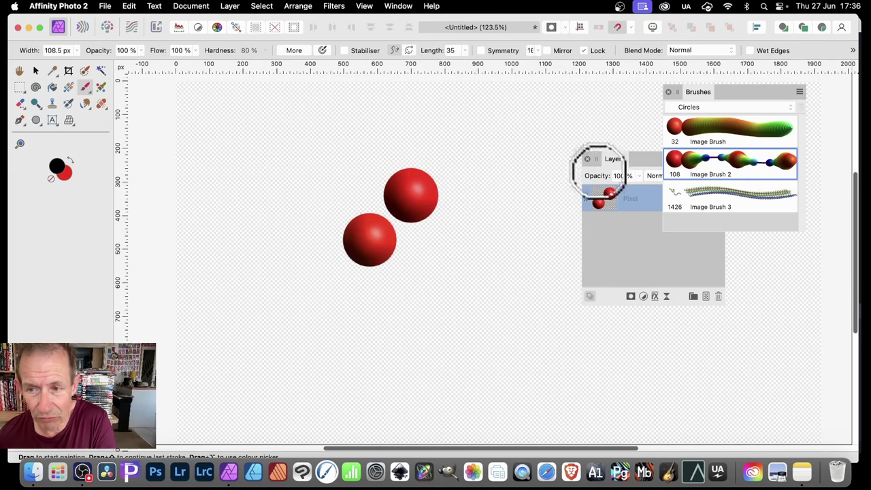
Step: Set Image Brush 2's Hue Jitter to 96% with the Random controller
double_click(747, 170)
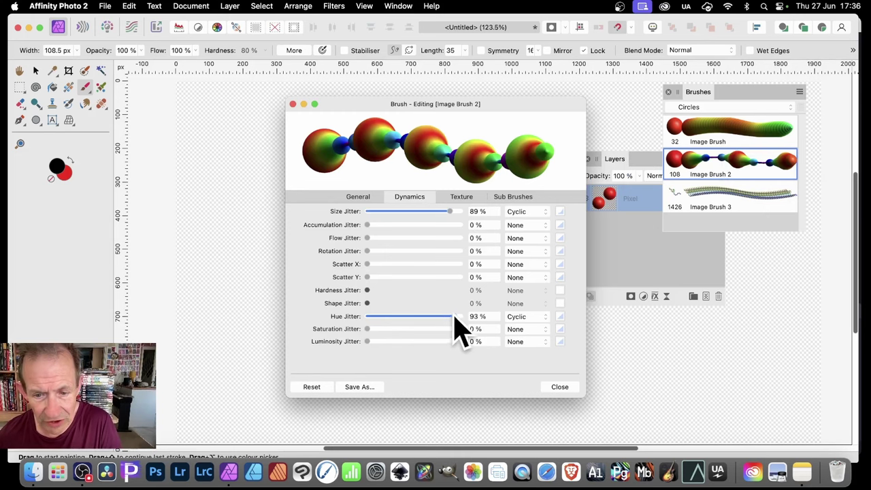
left_click_drag(454, 317, 456, 316)
left_click(518, 316)
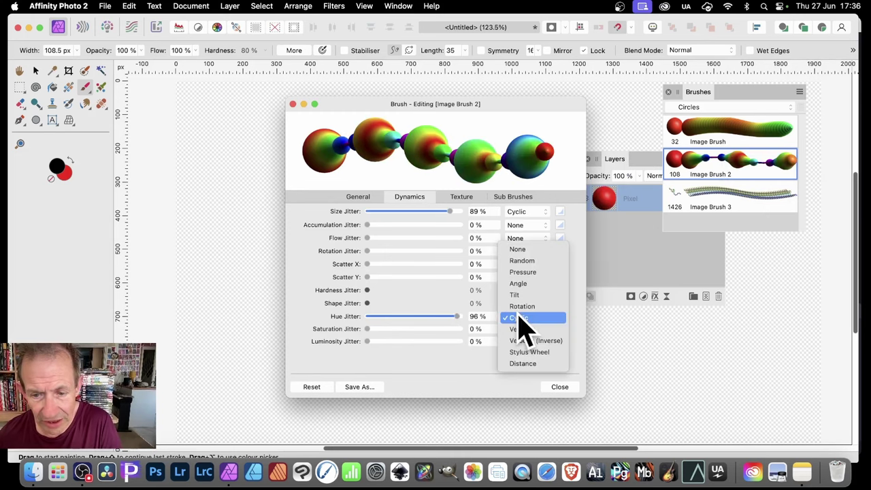
left_click(526, 261)
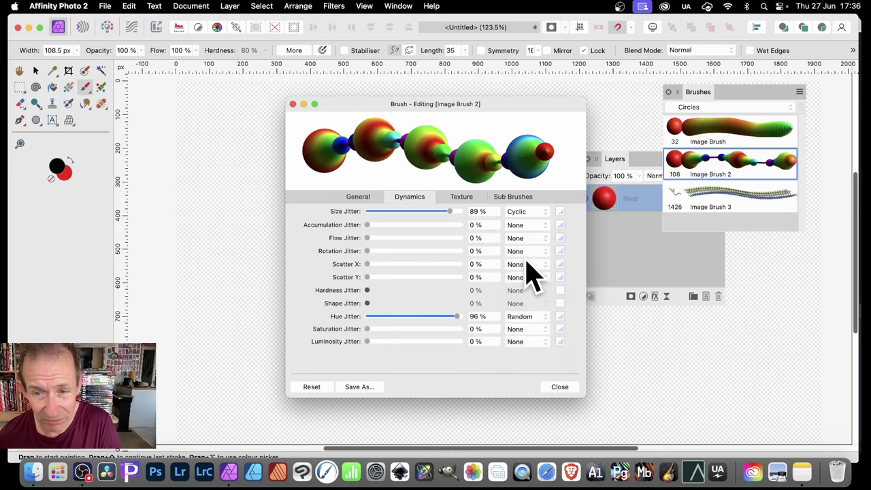
left_click(558, 387)
Step: Stamp four more spheres in random hues around the first red sphere
left_click(463, 237)
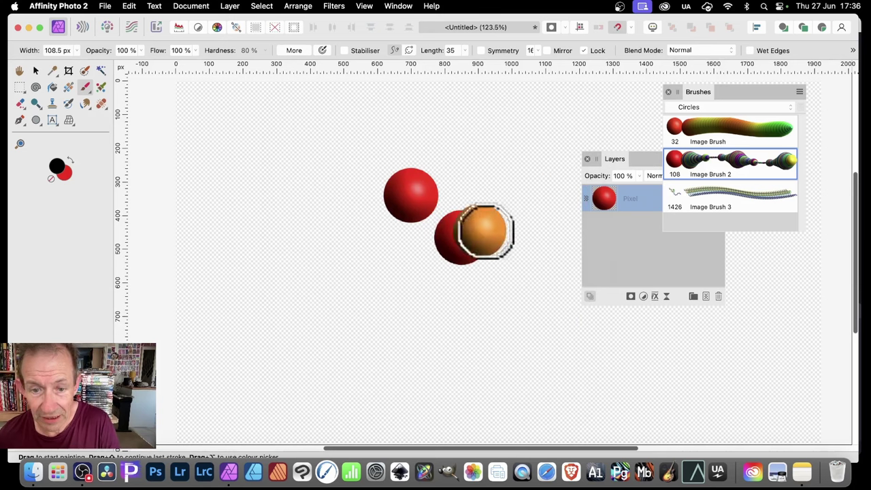
left_click(477, 180)
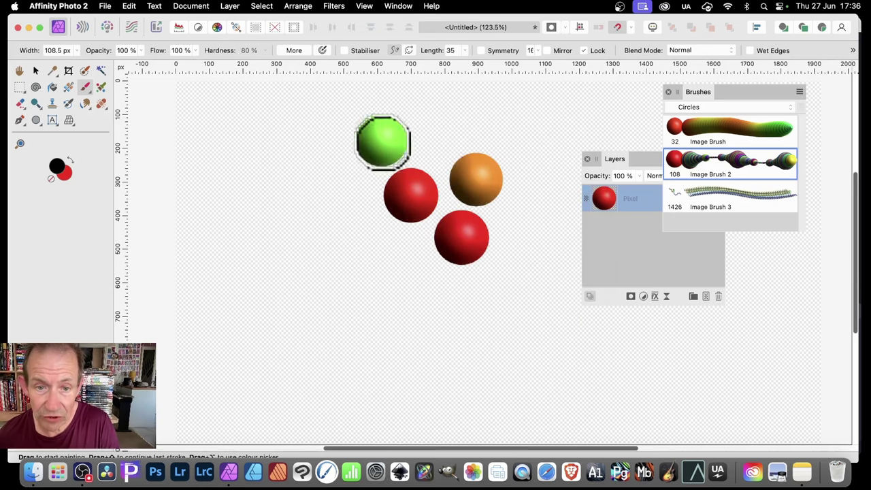
left_click(358, 226)
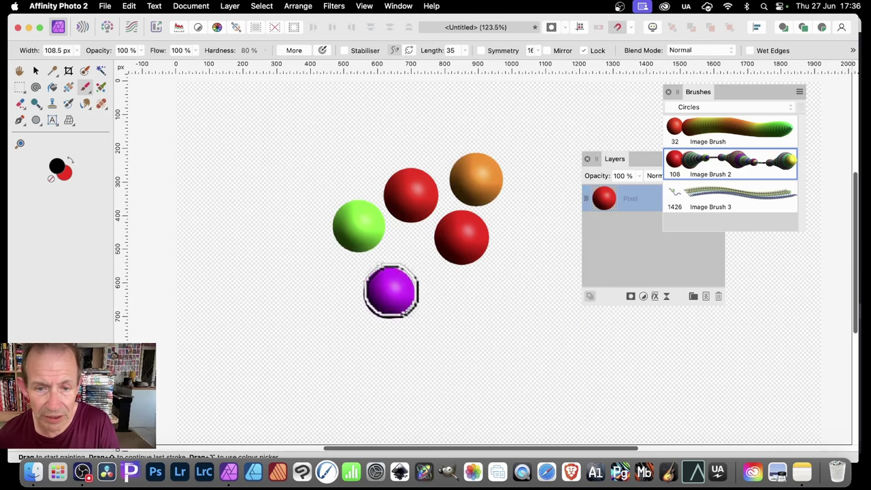
left_click(404, 269)
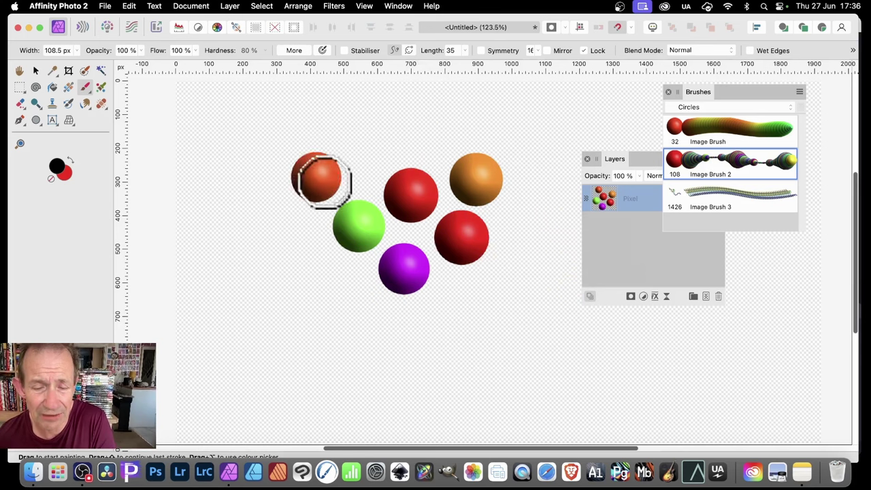
Step: Set Image Brush 2's Size Jitter to 100% with the Pressure controller
double_click(750, 176)
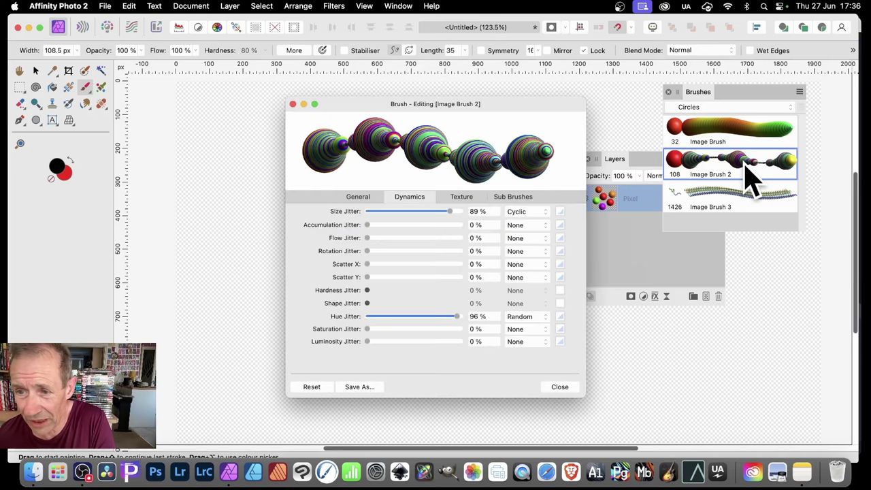
left_click(455, 212)
left_click(525, 212)
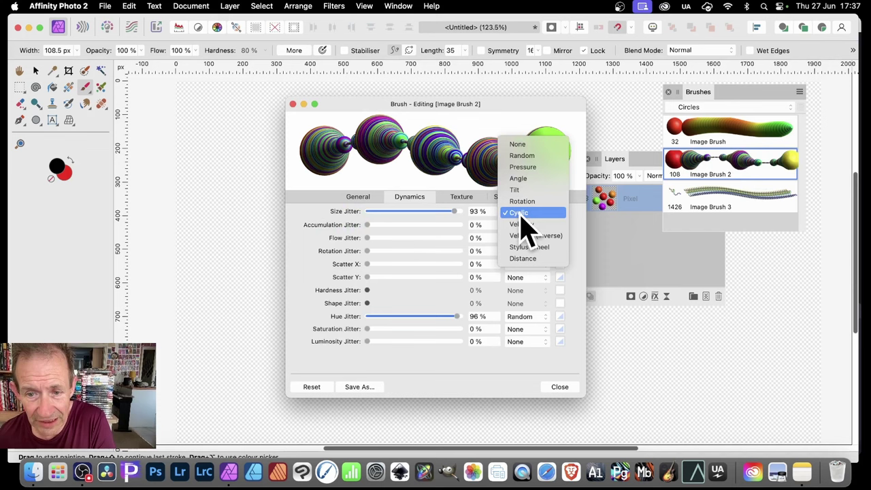
left_click(531, 156)
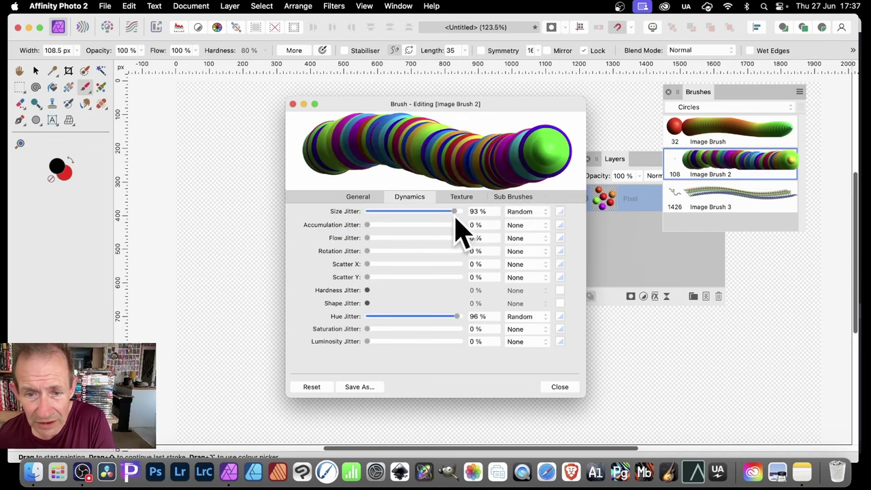
left_click_drag(455, 217, 462, 218)
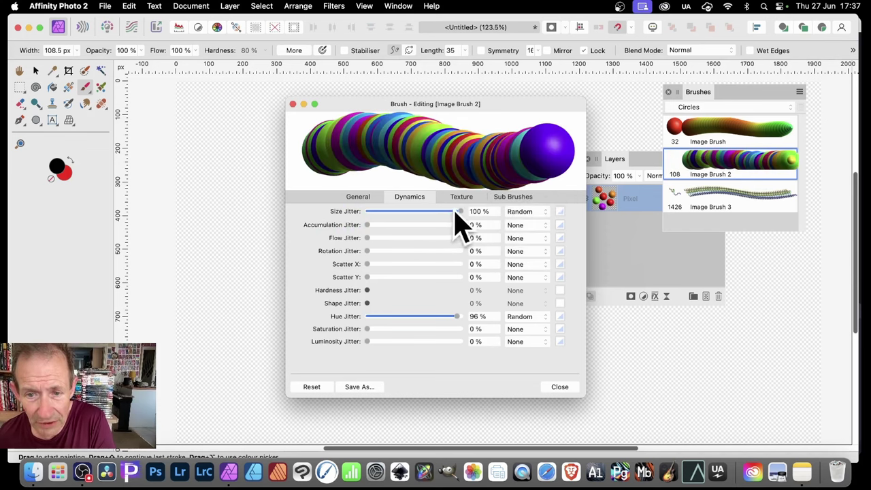
left_click(540, 216)
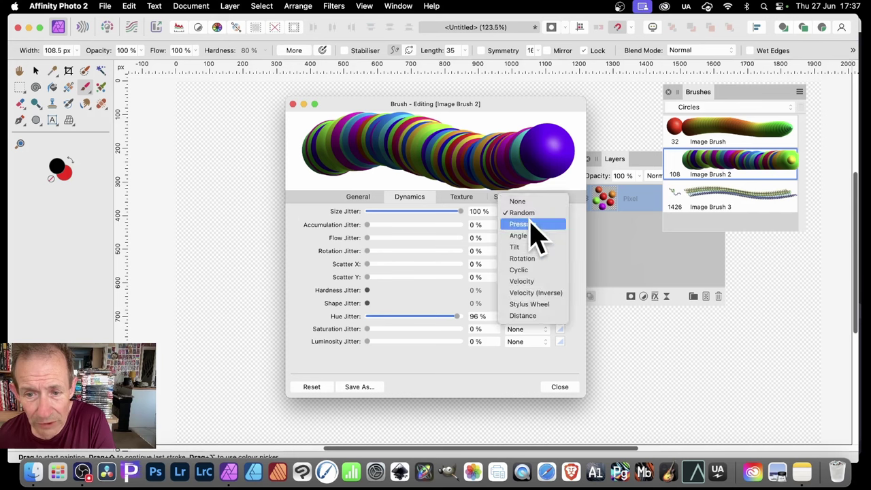
left_click(535, 226)
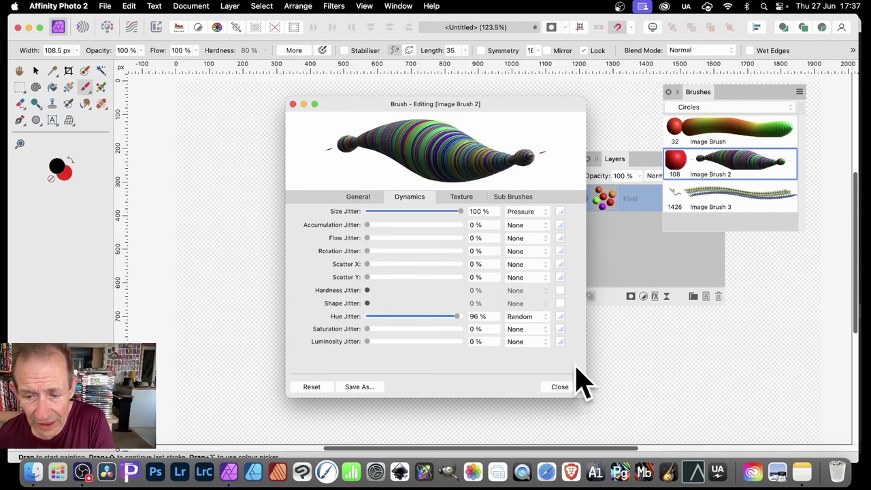
left_click(559, 386)
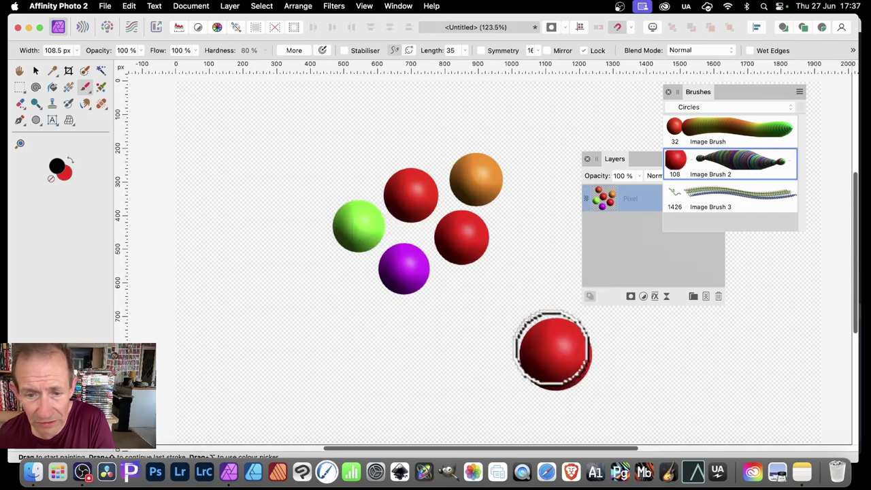
Step: Stamp two large spheres beside the cluster and four small ones around it, varying the pen pressure
left_click(304, 189)
left_click(331, 291)
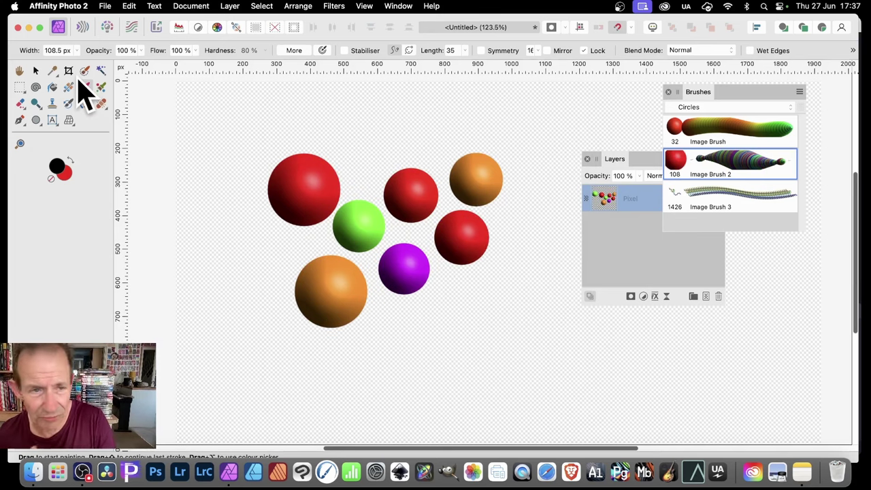
left_click(376, 157)
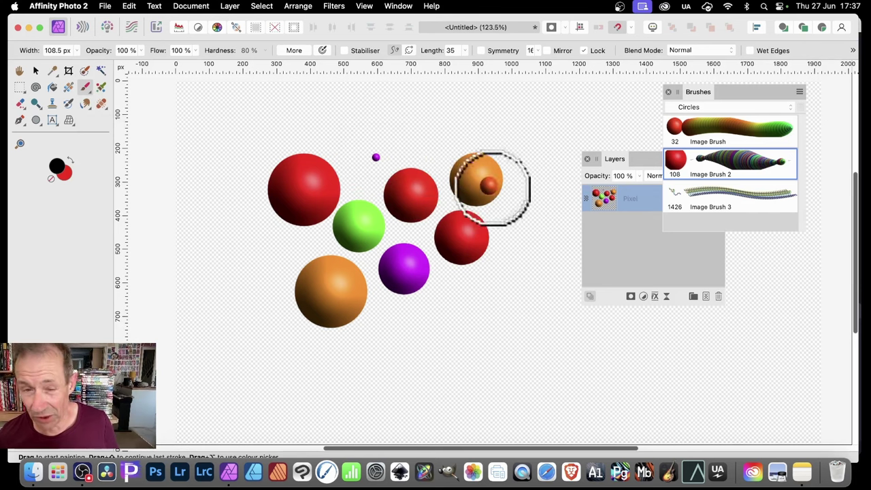
left_click(509, 239)
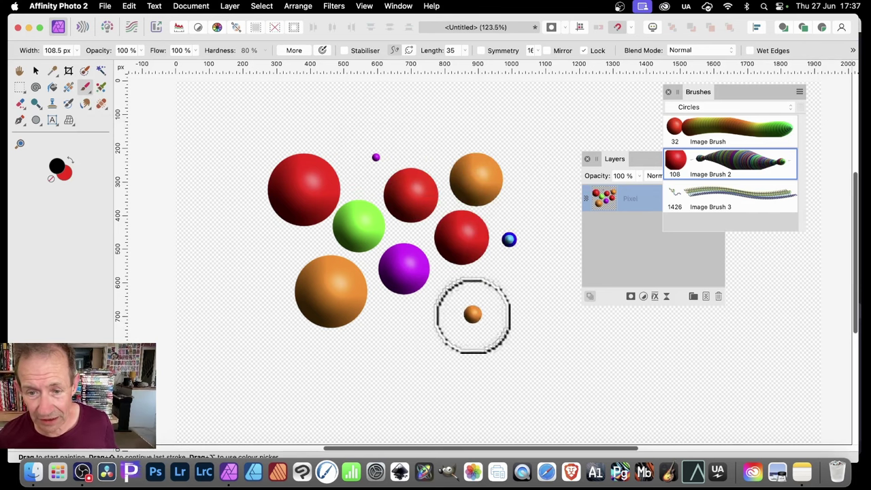
left_click(465, 311)
left_click(410, 343)
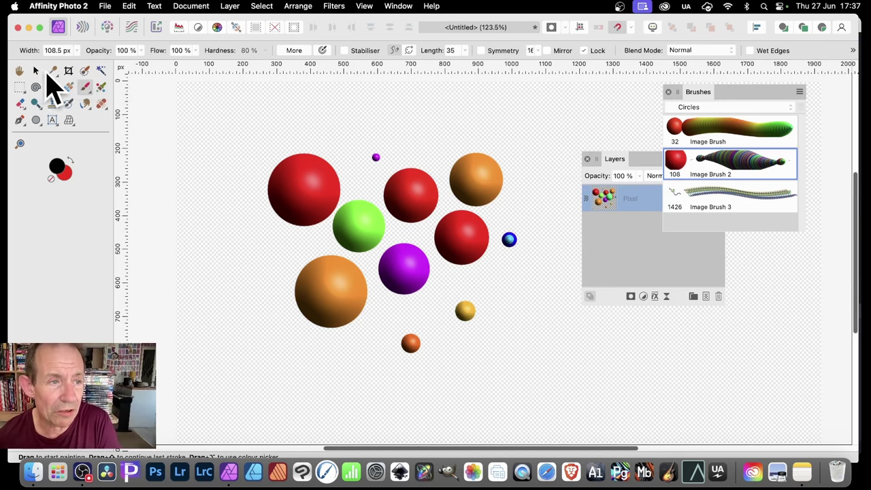
Step: Create a new brush in the Circles category from the selected layer of coloured spheres
left_click(36, 71)
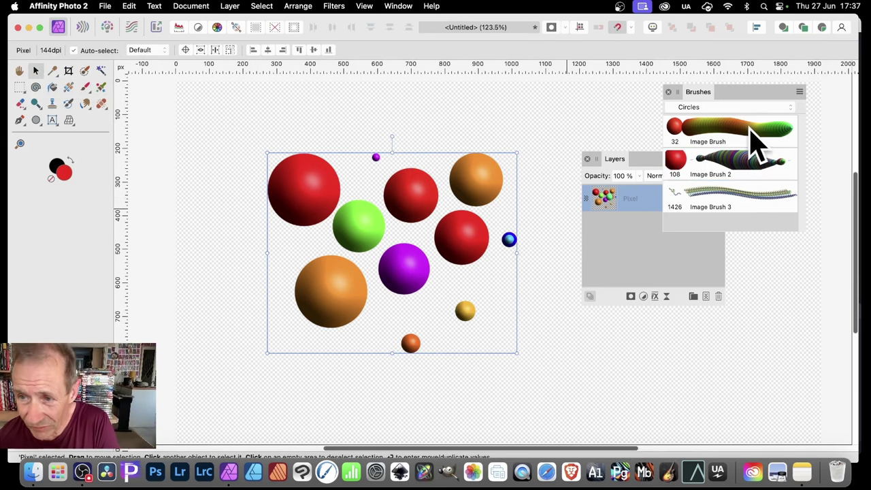
left_click_drag(700, 98, 682, 98)
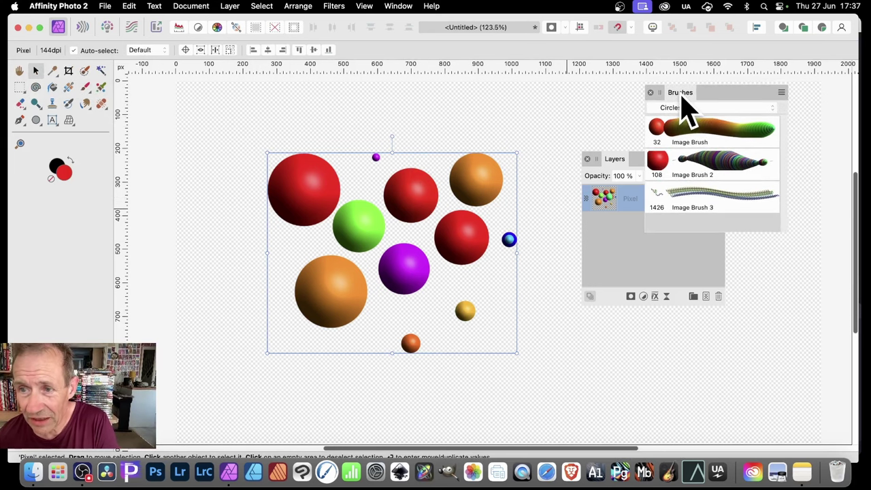
left_click(782, 94)
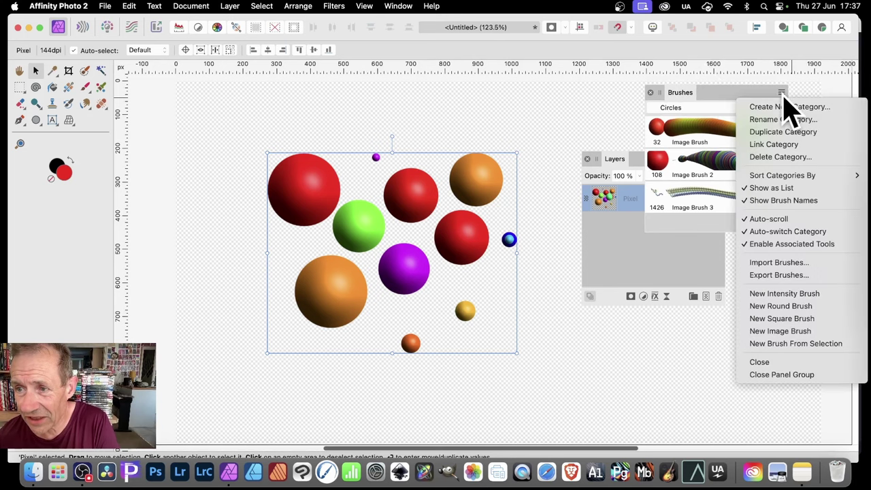
left_click(807, 347)
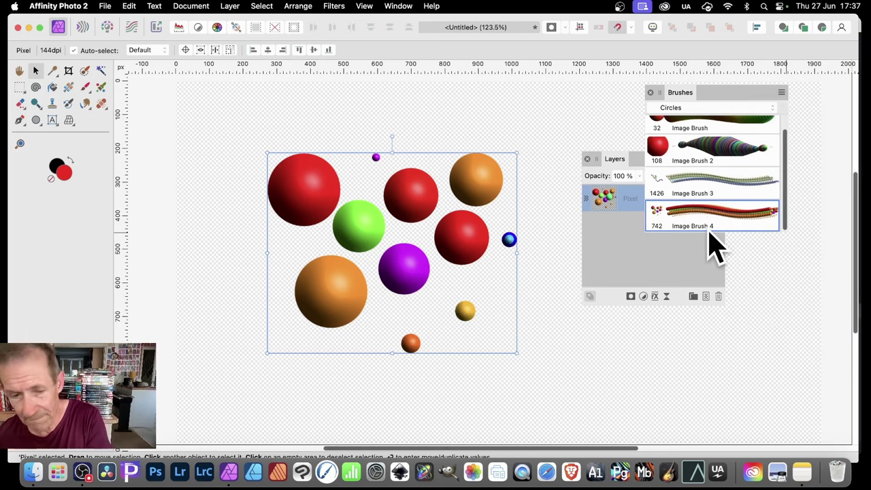
Step: Delete the sphere layer and add a new empty pixel layer
key("Delete")
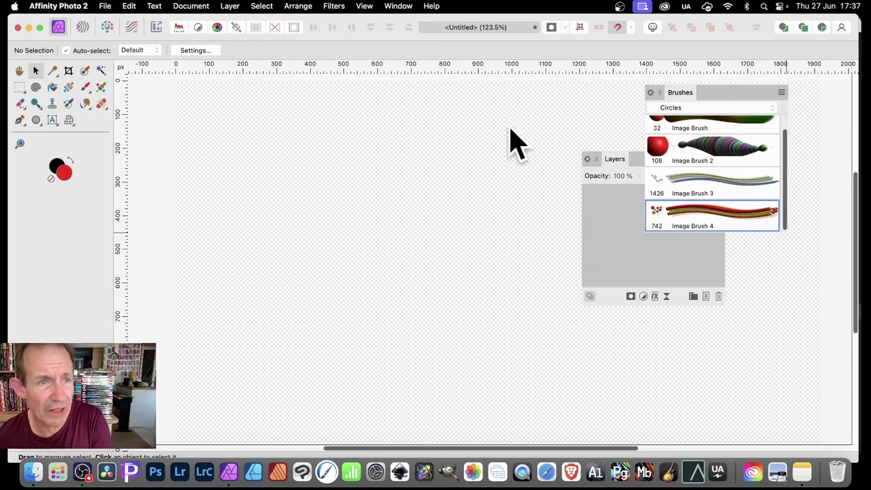
left_click(235, 6)
left_click(243, 55)
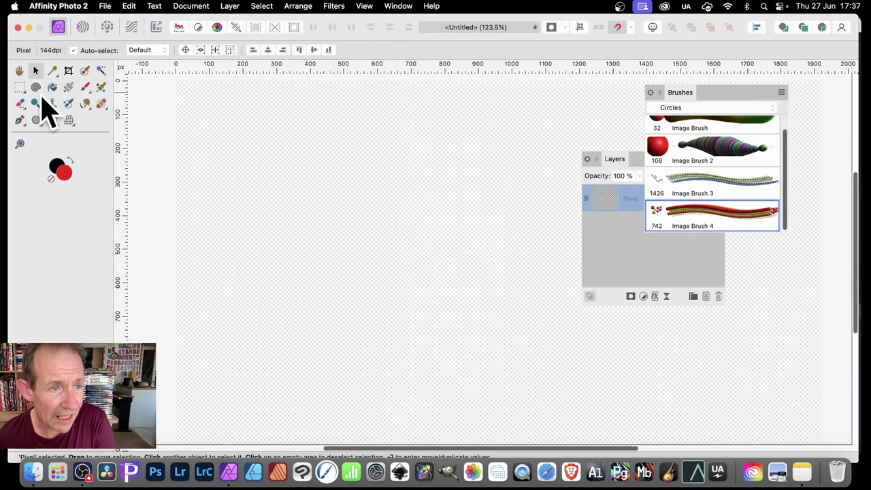
Step: Paint a looping stroke of coloured sphere clusters across the canvas with Image Brush 4 at 742 px width
left_click(85, 87)
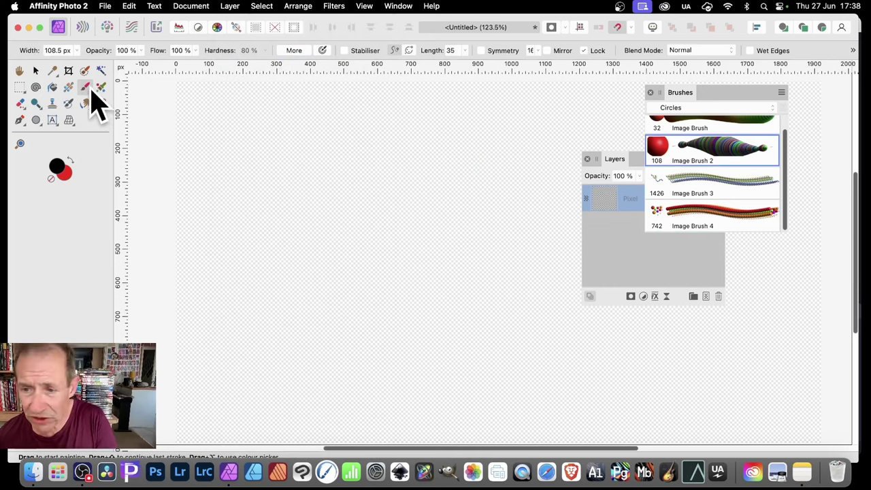
left_click(718, 228)
left_click(235, 181)
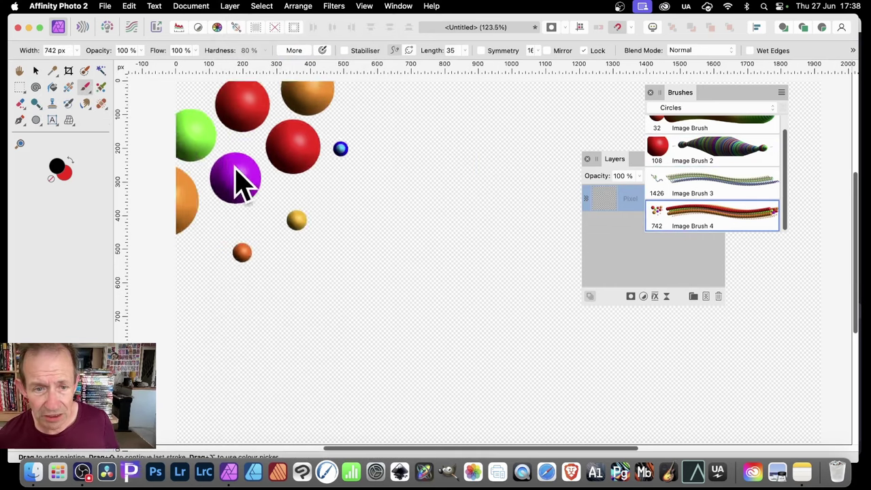
mouse_move(235, 181)
left_mouse_down()
mouse_move(359, 185)
mouse_move(409, 340)
mouse_move(388, 204)
left_mouse_up()
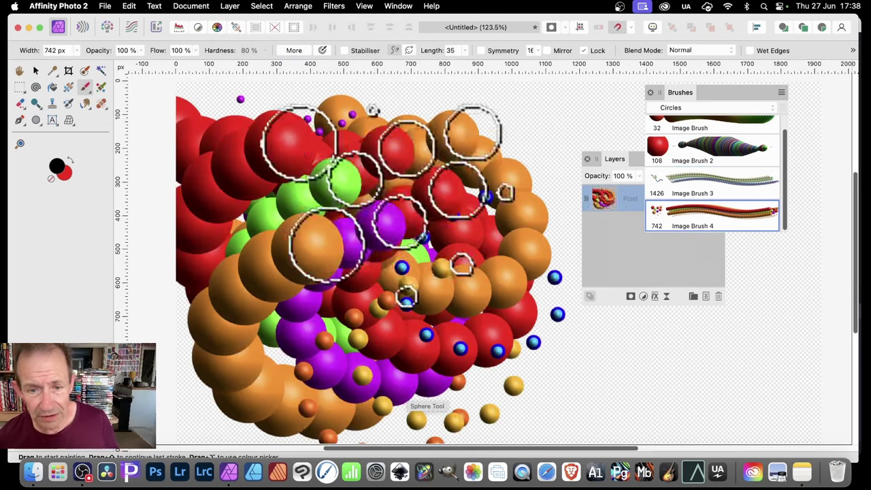
Step: Undo the looping stroke of sphere clusters, and set Image Brush 4's size to 107.5 px and spacing to 3 %
left_click_drag(407, 296, 633, 294)
key("super+z")
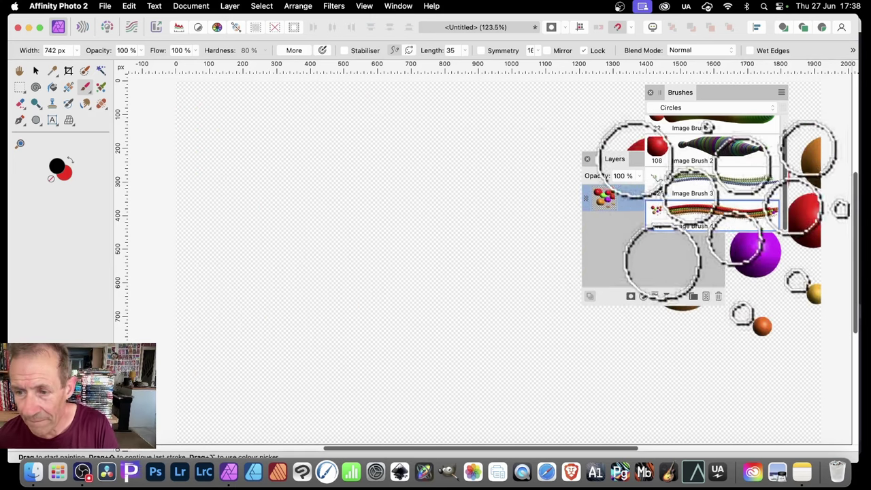
double_click(706, 228)
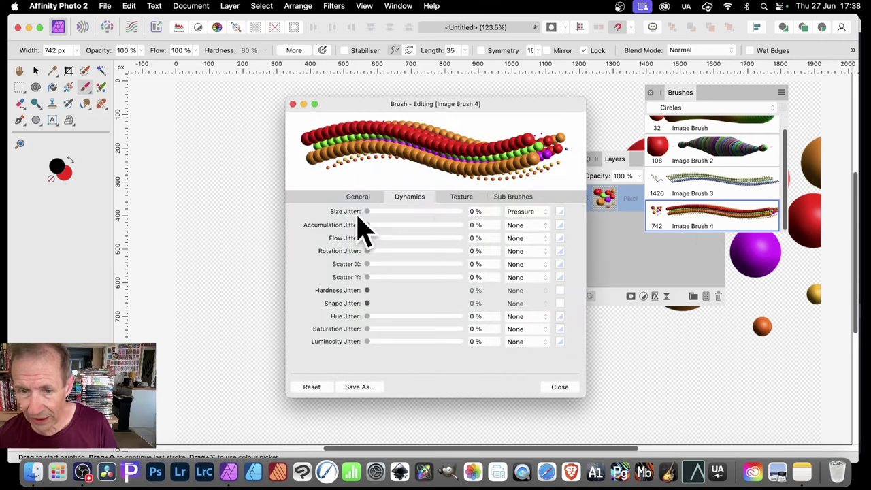
left_click(356, 199)
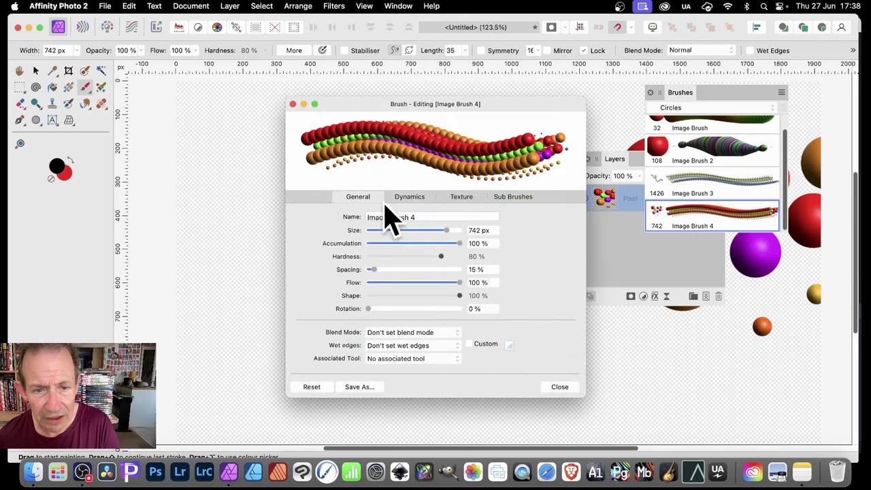
mouse_move(438, 231)
left_mouse_down()
mouse_move(412, 231)
mouse_move(419, 217)
left_mouse_up()
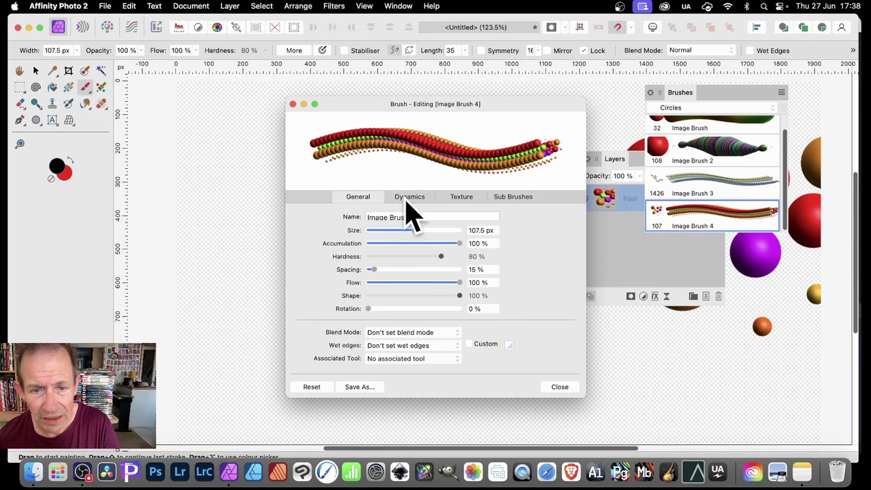
left_click(411, 197)
left_click(360, 199)
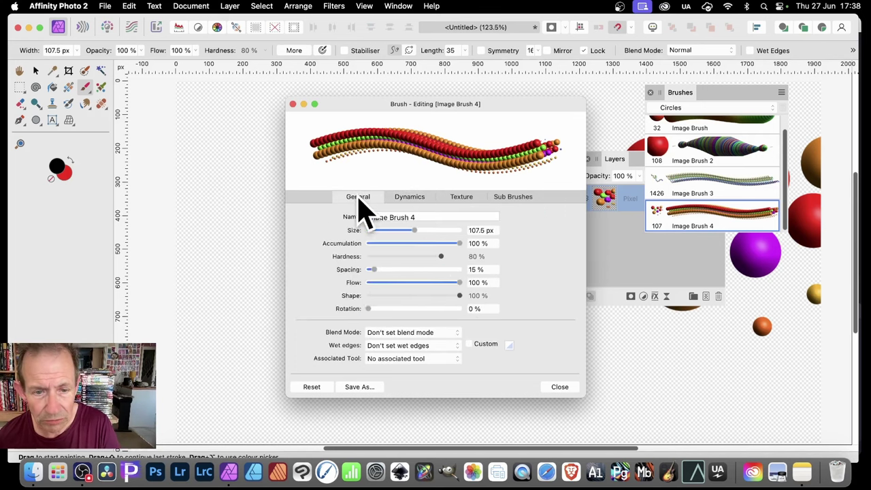
left_click_drag(374, 269, 368, 271)
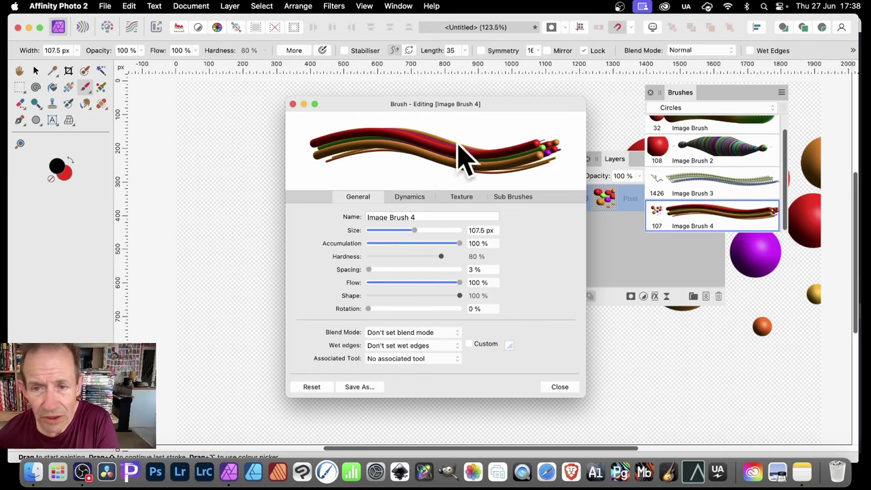
Step: Set Image Brush 4's hue jitter to 79 % with the Cyclic controller and its pressure-driven size jitter to 60 %
left_click(409, 199)
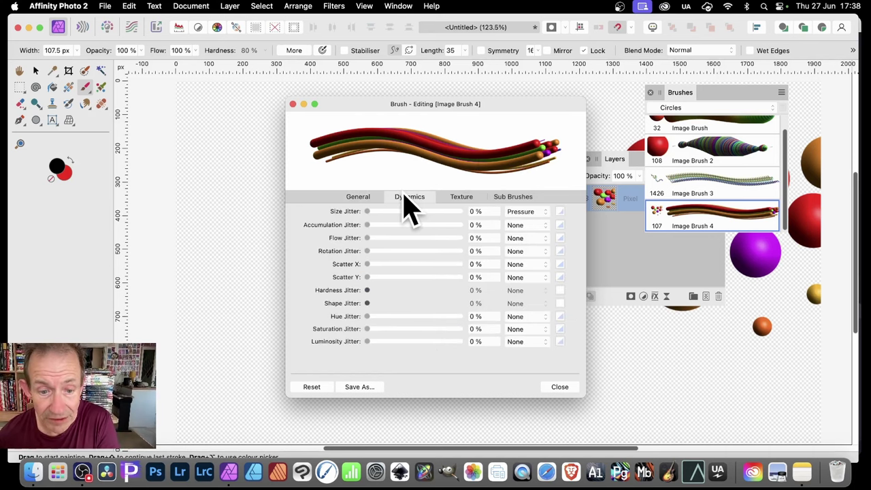
left_click_drag(379, 315, 442, 316)
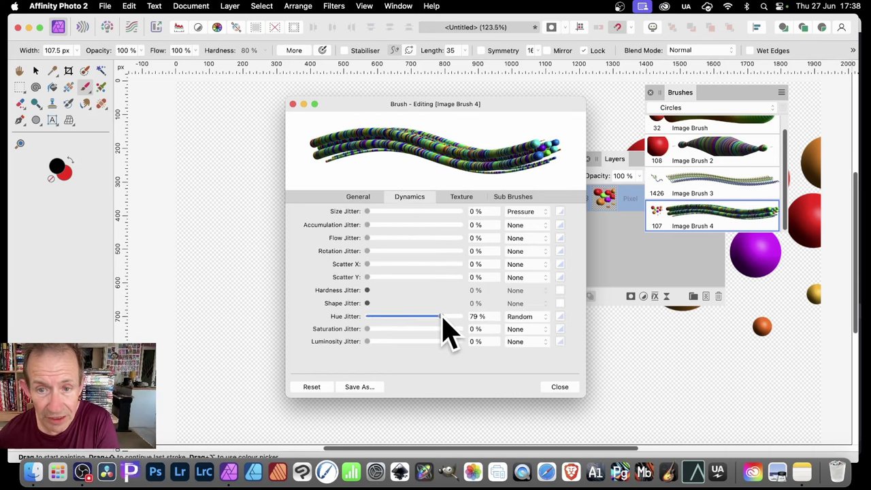
left_click(529, 320)
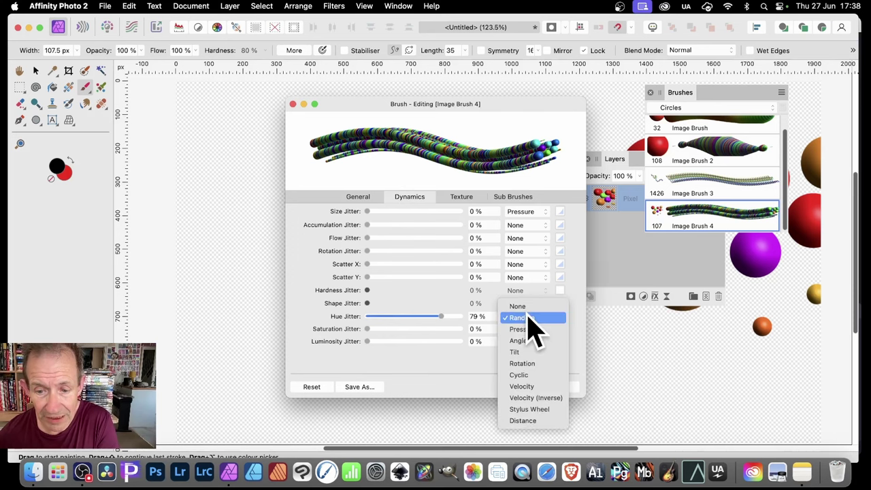
left_click(524, 375)
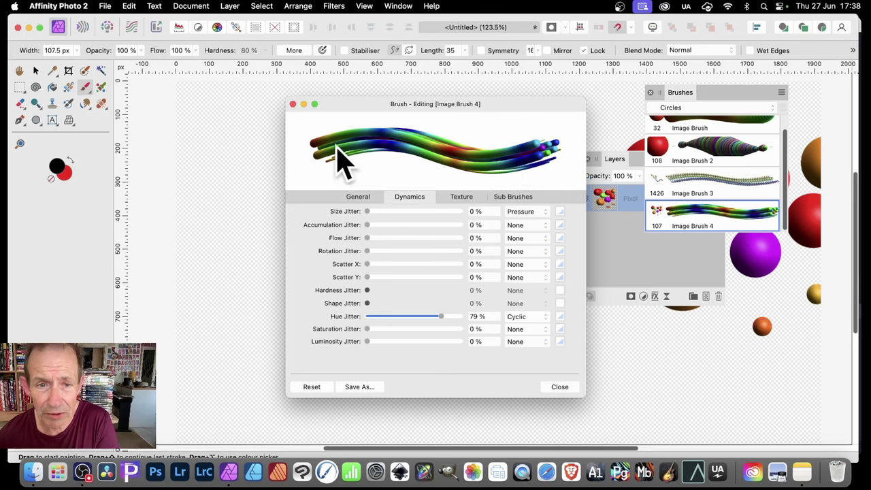
left_click_drag(376, 212, 425, 212)
left_click(559, 387)
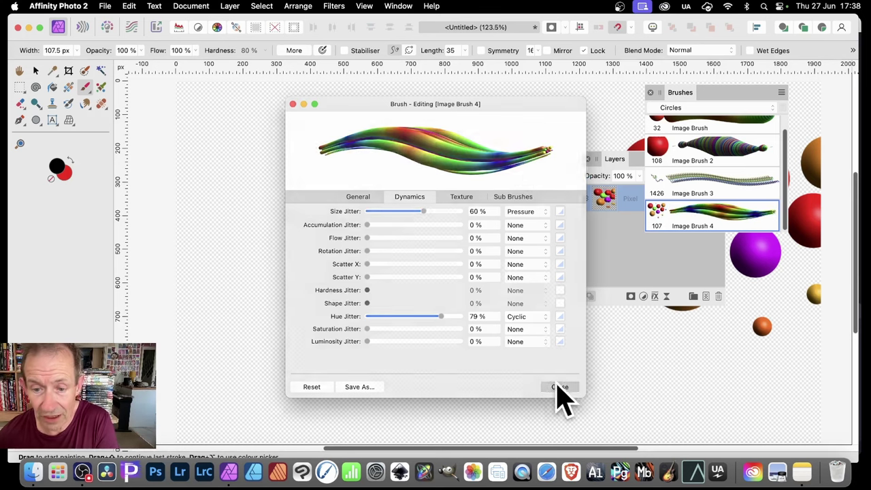
Step: Paint looping multicoloured ribbons across the canvas with Image Brush 4 and undo them
mouse_move(259, 126)
left_mouse_down()
mouse_move(340, 151)
mouse_move(356, 208)
mouse_move(431, 164)
mouse_move(472, 238)
mouse_move(446, 283)
mouse_move(405, 242)
mouse_move(365, 270)
mouse_move(320, 240)
mouse_move(272, 229)
mouse_move(258, 291)
mouse_move(350, 329)
mouse_move(397, 301)
mouse_move(366, 373)
mouse_move(459, 315)
mouse_move(460, 188)
mouse_move(435, 252)
mouse_move(410, 207)
mouse_move(412, 145)
mouse_move(473, 143)
mouse_move(531, 202)
mouse_move(499, 231)
mouse_move(491, 162)
mouse_move(376, 200)
mouse_move(383, 167)
mouse_move(268, 124)
mouse_move(279, 185)
mouse_move(258, 233)
mouse_move(222, 175)
mouse_move(238, 128)
mouse_move(282, 165)
mouse_move(380, 123)
mouse_move(454, 121)
mouse_move(532, 161)
mouse_move(545, 285)
mouse_move(542, 365)
mouse_move(503, 265)
mouse_move(449, 369)
mouse_move(425, 271)
mouse_move(293, 283)
mouse_move(248, 238)
mouse_move(300, 235)
left_mouse_up()
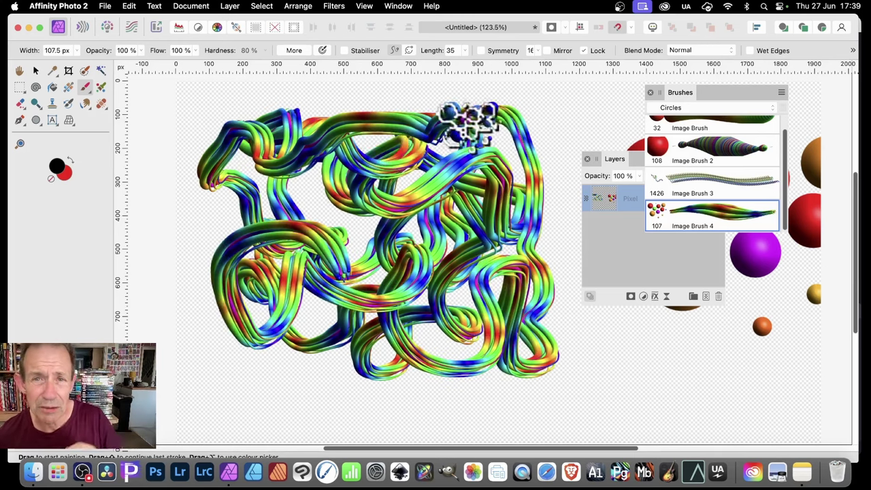
key("super+z")
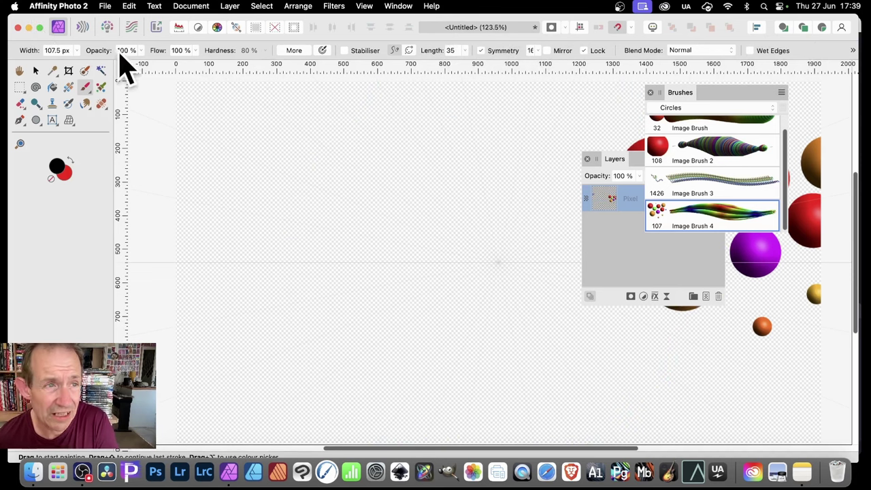
Step: Reduce the brush width to 42 px and paint a dense radial pattern around the canvas centre using symmetry
left_click(78, 52)
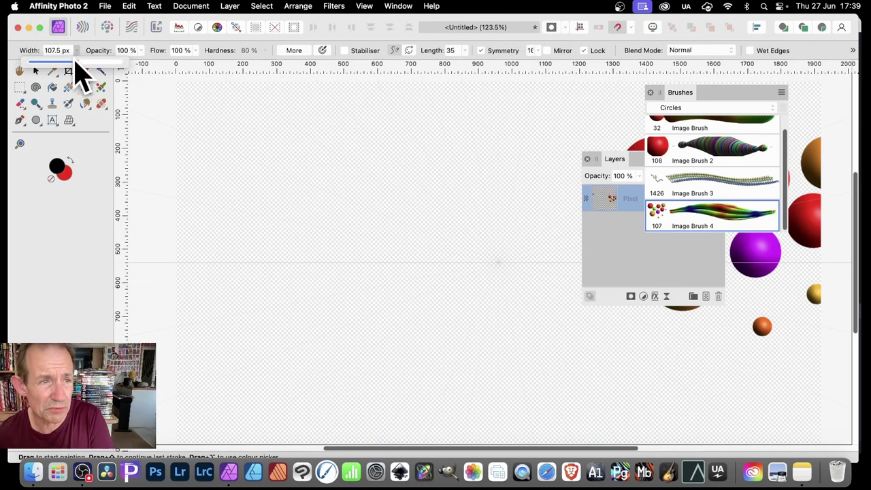
left_click_drag(75, 61, 69, 61)
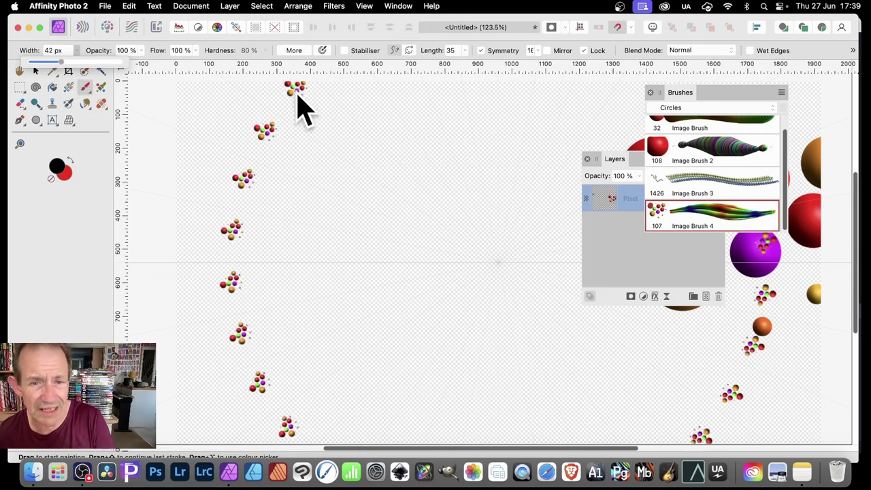
mouse_move(484, 262)
left_mouse_down()
mouse_move(479, 219)
mouse_move(425, 216)
mouse_move(444, 180)
mouse_move(434, 159)
mouse_move(413, 162)
mouse_move(402, 187)
mouse_move(369, 182)
mouse_move(370, 163)
mouse_move(340, 152)
mouse_move(314, 173)
mouse_move(334, 177)
mouse_move(359, 158)
mouse_move(371, 191)
mouse_move(402, 203)
mouse_move(425, 181)
mouse_move(450, 199)
mouse_move(459, 223)
mouse_move(494, 198)
mouse_move(474, 264)
mouse_move(437, 211)
mouse_move(371, 198)
mouse_move(306, 219)
mouse_move(292, 174)
mouse_move(263, 148)
mouse_move(254, 196)
mouse_move(325, 197)
mouse_move(319, 211)
mouse_move(307, 168)
mouse_move(259, 143)
mouse_move(246, 196)
mouse_move(242, 134)
mouse_move(229, 172)
mouse_move(198, 108)
mouse_move(217, 155)
mouse_move(203, 117)
mouse_move(213, 96)
mouse_move(366, 130)
mouse_move(389, 180)
mouse_move(366, 156)
mouse_move(418, 175)
mouse_move(454, 216)
mouse_move(516, 223)
mouse_move(525, 253)
mouse_move(492, 235)
mouse_move(475, 251)
mouse_move(491, 262)
mouse_move(456, 161)
mouse_move(393, 141)
mouse_move(426, 96)
mouse_move(455, 96)
mouse_move(413, 93)
left_mouse_up()
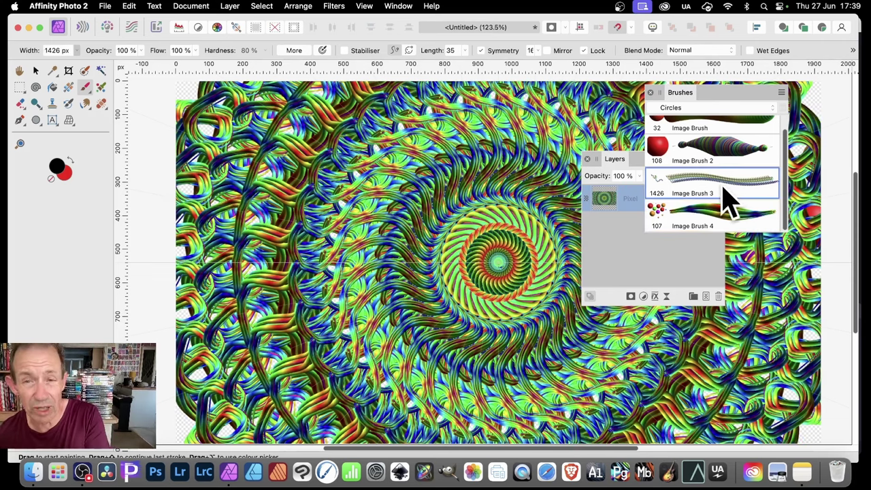
key("super+z")
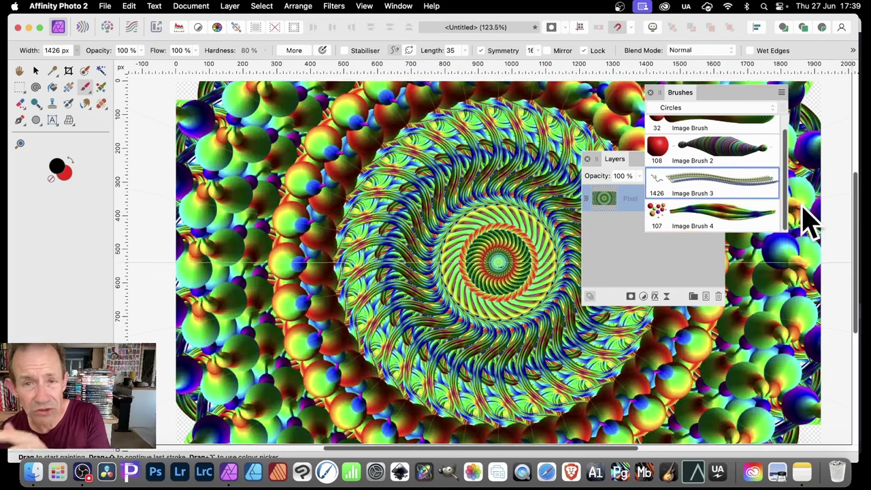
key("super+shift+z")
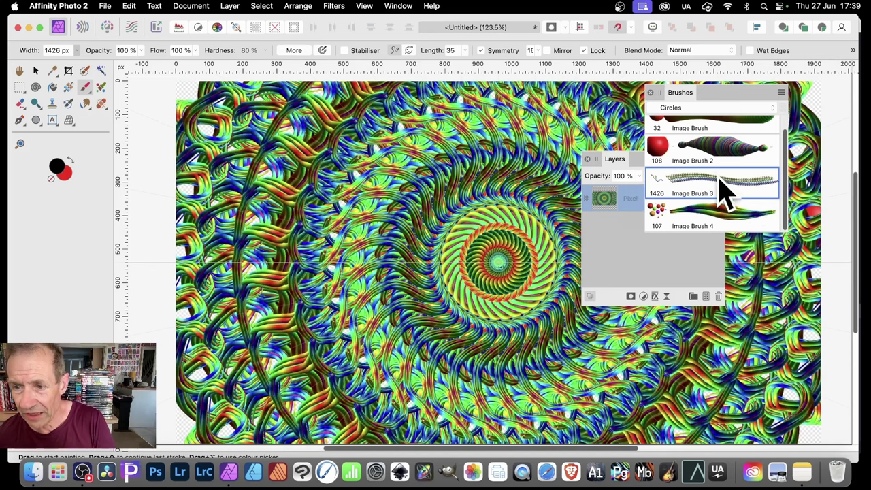
Step: Set Image Brush 3's size to 78.7 px and its size jitter to 81 % with the Cyclic controller
double_click(727, 193)
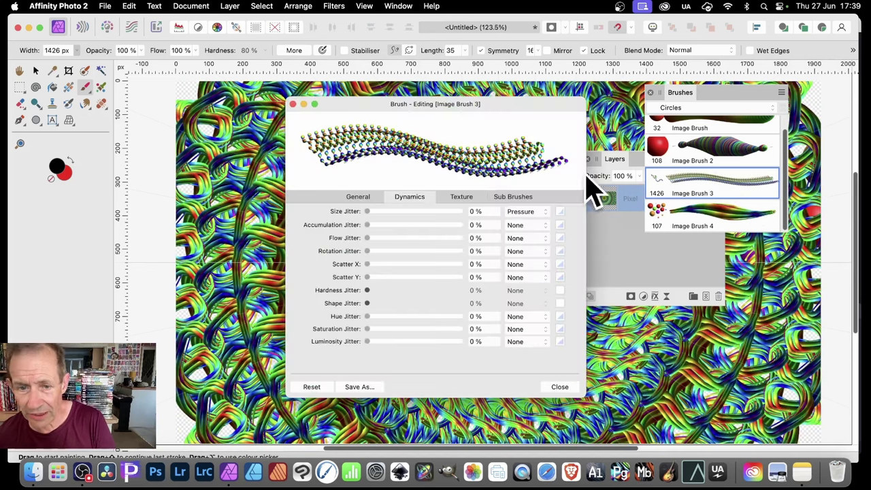
left_click(352, 198)
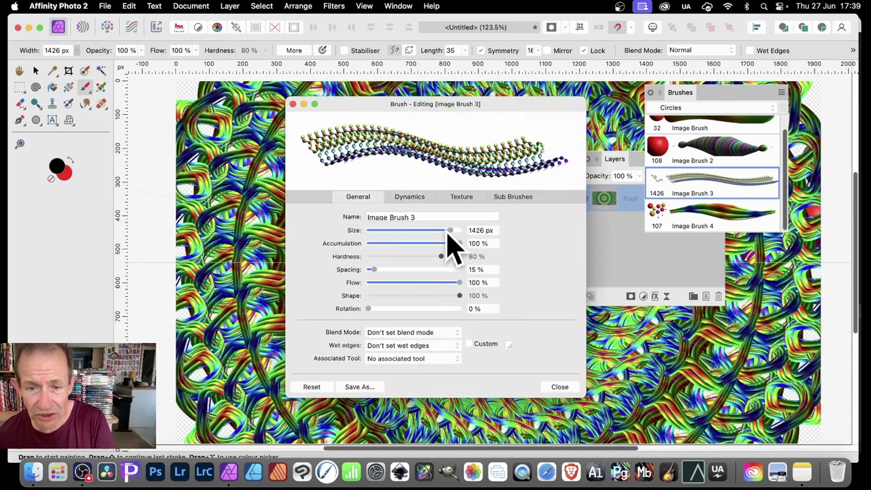
left_click_drag(449, 232, 408, 232)
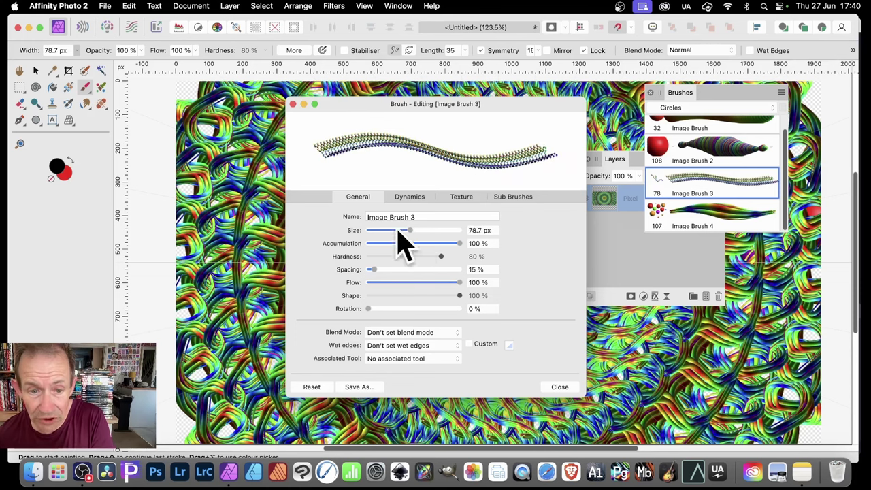
left_click(422, 197)
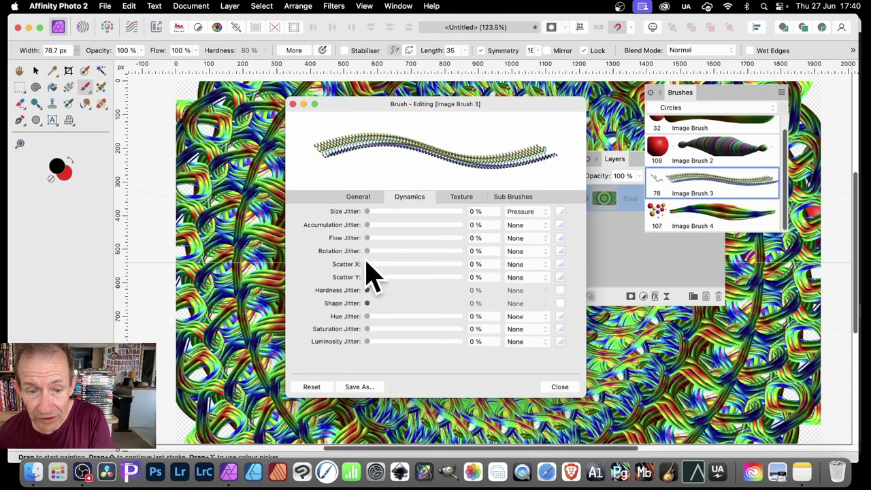
left_click_drag(371, 212, 443, 212)
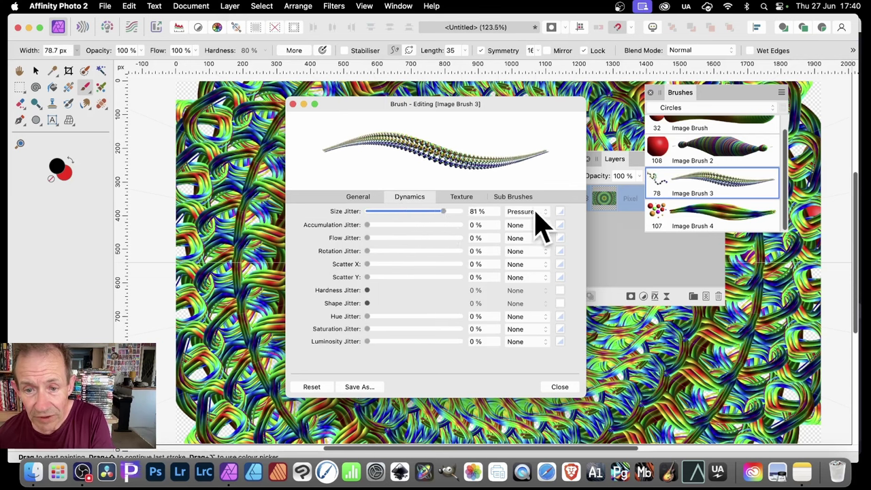
left_click(535, 215)
left_click(536, 258)
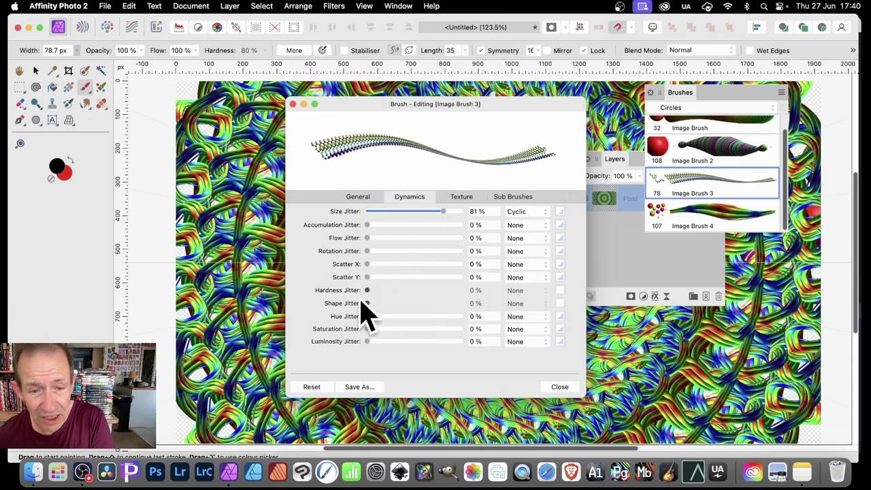
Step: Set Image Brush 3's hue jitter to 93 % with the Cyclic controller and bend its response curve downward
left_click_drag(367, 316, 454, 316)
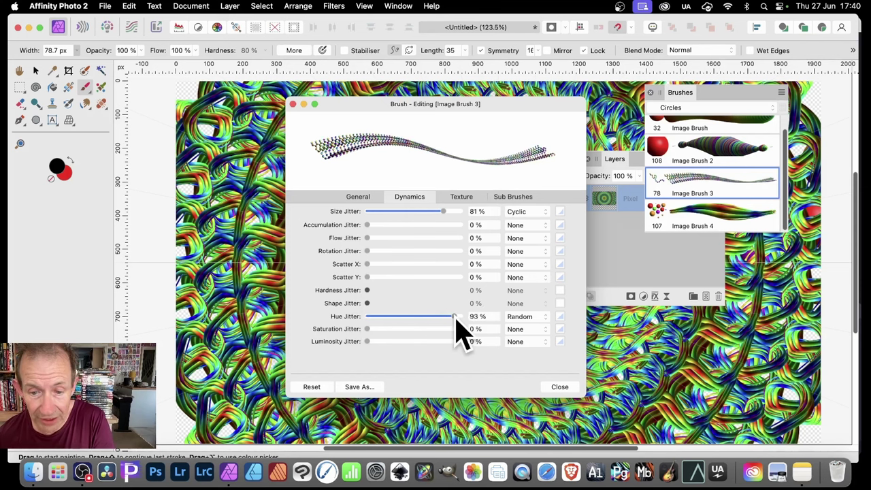
left_click(533, 317)
left_click(528, 375)
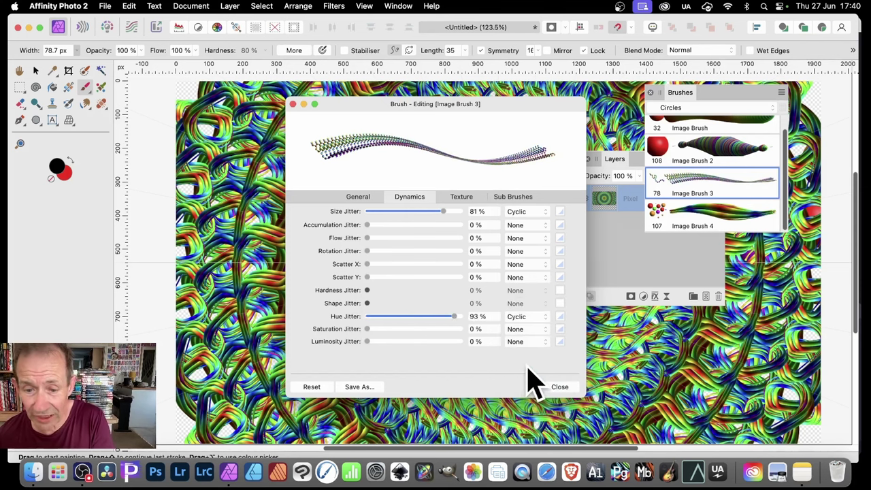
left_click(559, 316)
left_click_drag(593, 235, 600, 243)
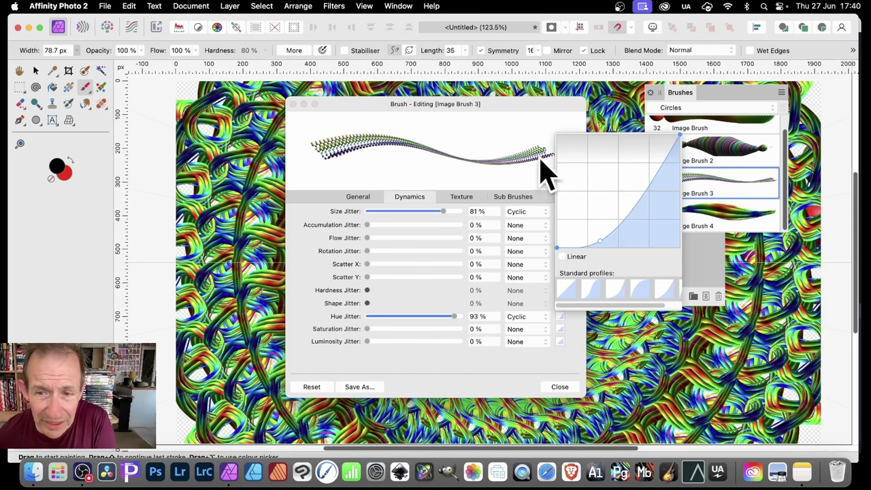
left_click(564, 375)
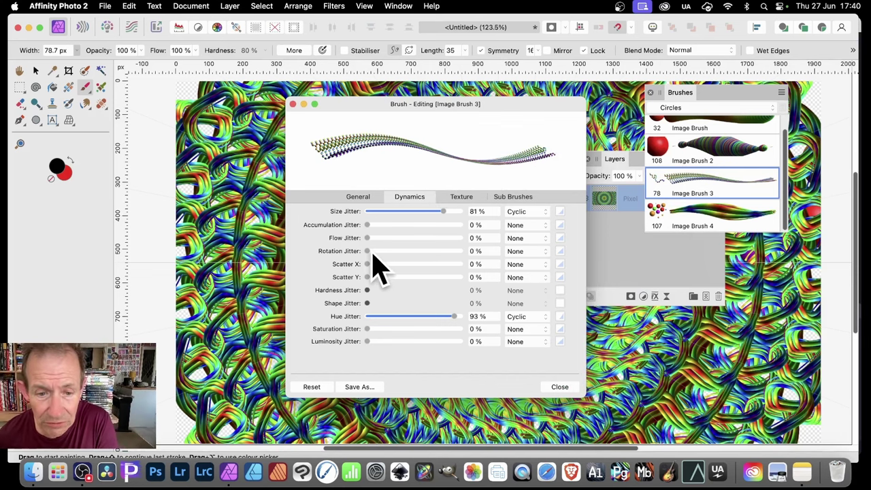
Step: Try a 75 % rotation jitter on Image Brush 3 with a symmetric stroke over the pattern, and undo the stroke
mouse_move(369, 251)
left_mouse_down()
mouse_move(460, 253)
mouse_move(438, 252)
left_mouse_up()
left_click(559, 388)
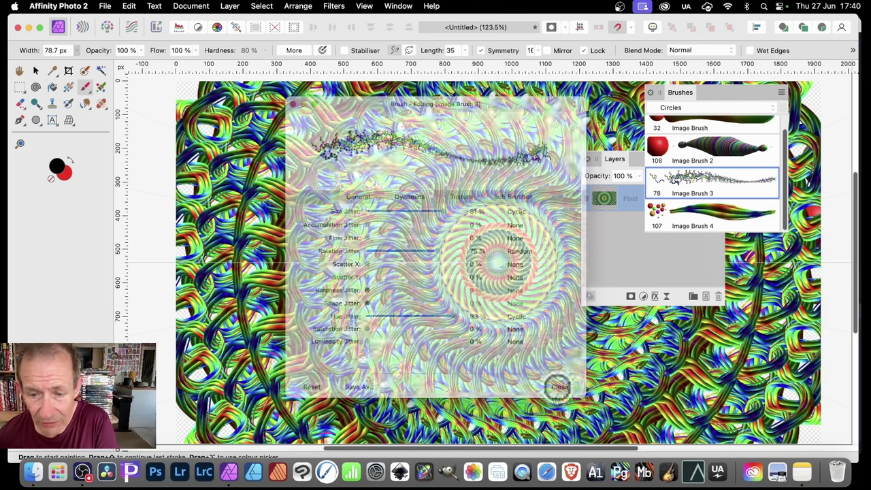
mouse_move(493, 249)
left_mouse_down()
mouse_move(465, 236)
mouse_move(463, 209)
mouse_move(447, 210)
mouse_move(443, 221)
mouse_move(426, 212)
mouse_move(435, 175)
mouse_move(408, 163)
mouse_move(389, 183)
mouse_move(348, 186)
mouse_move(353, 150)
mouse_move(323, 141)
mouse_move(320, 171)
mouse_move(277, 175)
mouse_move(269, 134)
mouse_move(215, 139)
mouse_move(304, 126)
left_mouse_up()
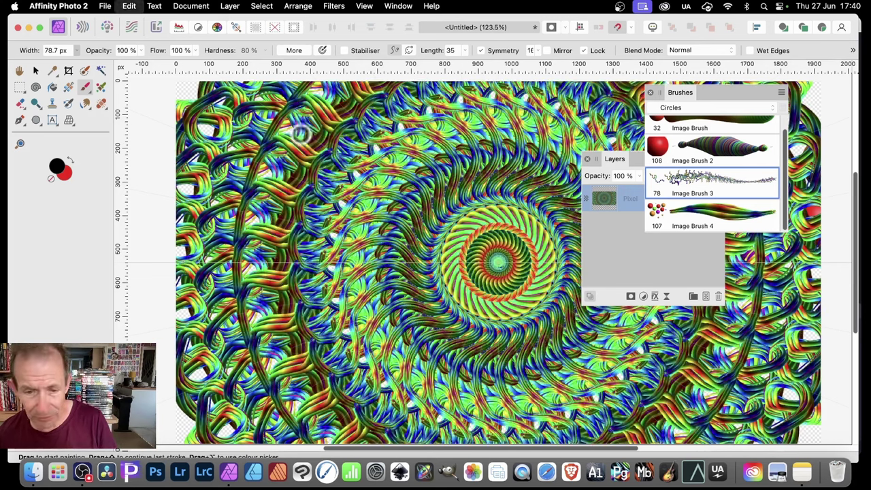
key("super+z")
Step: Increase Image Brush 3's size to 192.9 px and remove its rotation jitter
double_click(684, 180)
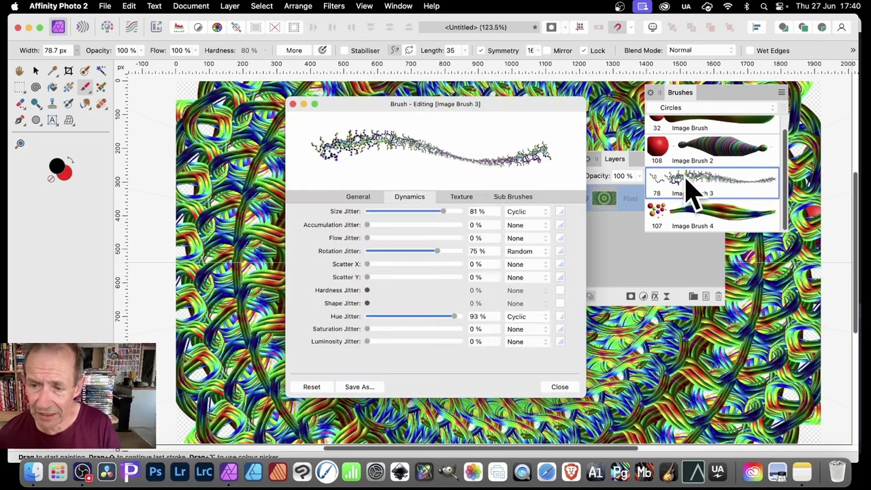
left_click(360, 197)
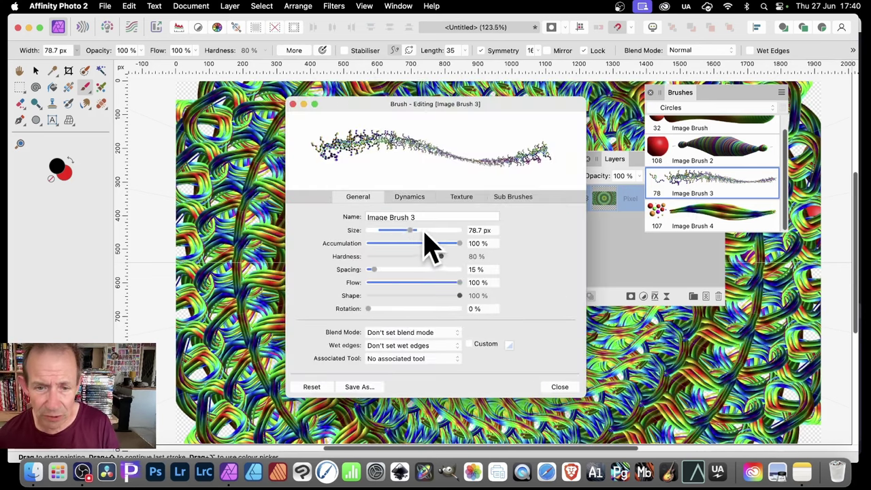
left_click_drag(416, 235, 425, 234)
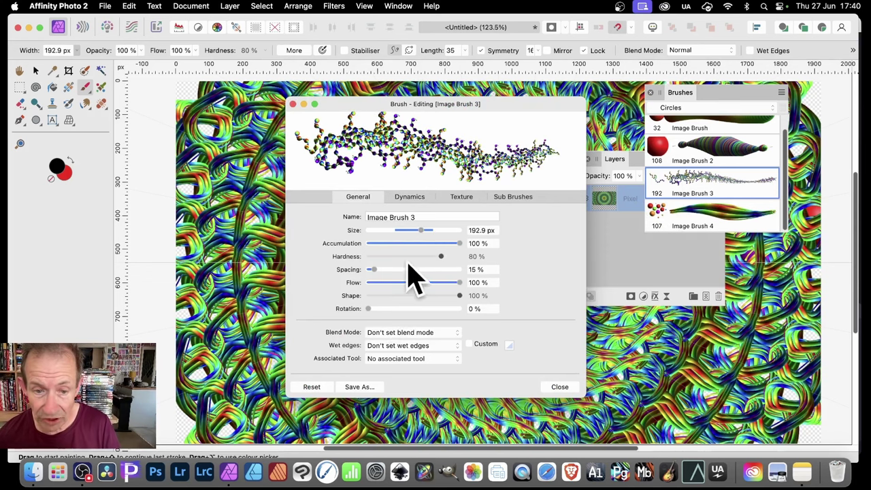
left_click(413, 198)
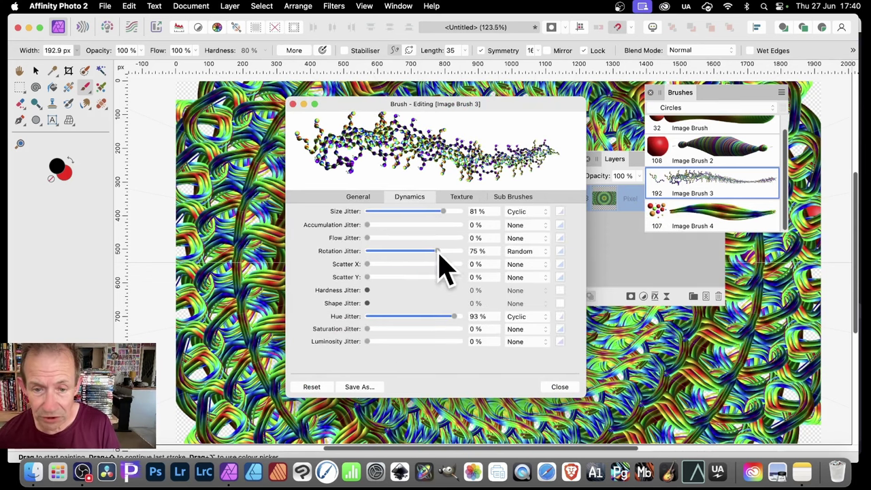
left_click_drag(439, 252, 373, 253)
left_click(359, 198)
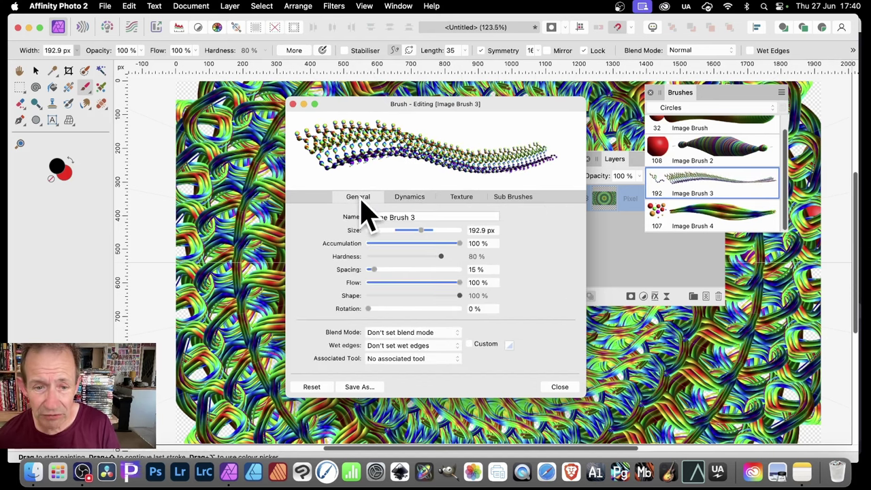
Step: Set Image Brush 3's spacing to 5 % and paint a symmetric stroke radiating around the centre of the pattern
left_click_drag(374, 270, 370, 271)
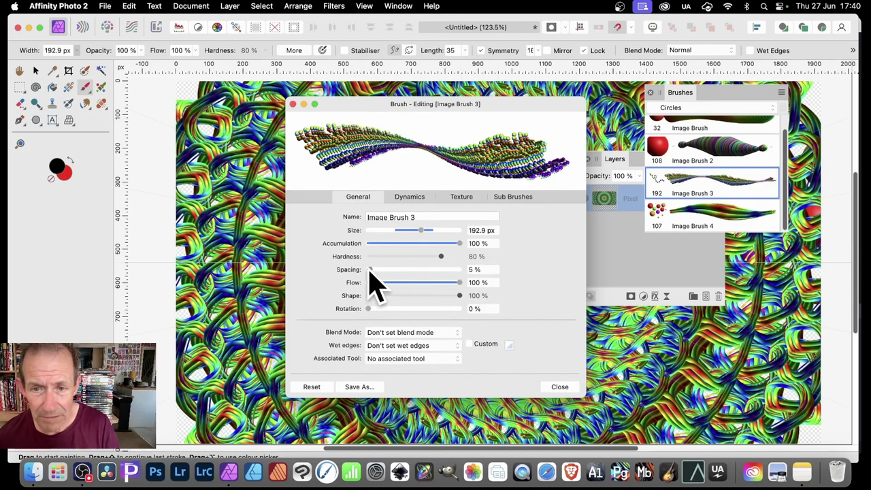
left_click(558, 387)
mouse_move(522, 127)
left_mouse_down()
mouse_move(551, 243)
mouse_move(490, 245)
mouse_move(480, 238)
mouse_move(467, 185)
mouse_move(432, 191)
mouse_move(389, 136)
mouse_move(351, 163)
mouse_move(253, 126)
mouse_move(326, 151)
mouse_move(449, 232)
mouse_move(490, 292)
mouse_move(247, 72)
mouse_move(521, 105)
left_mouse_up()
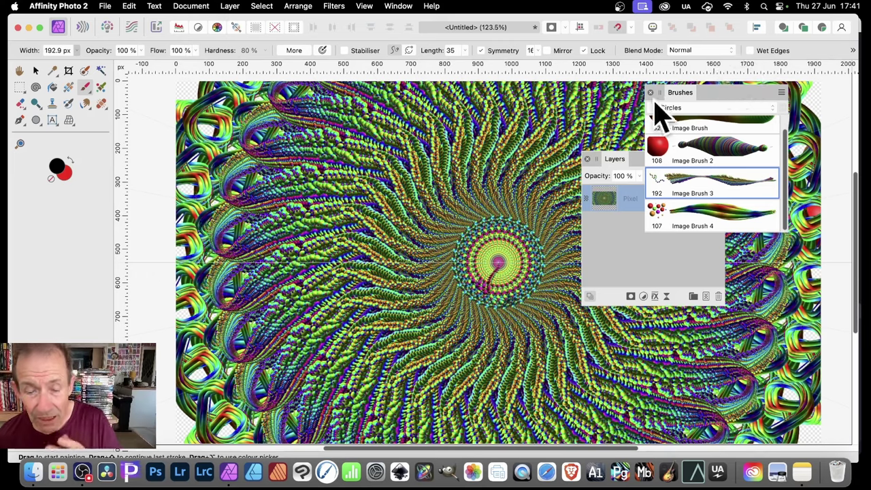
Step: Unlock the symmetry centre, undo the stray stroke in the middle, and move the centre up and left of the pattern's middle
left_click_drag(497, 252, 504, 264)
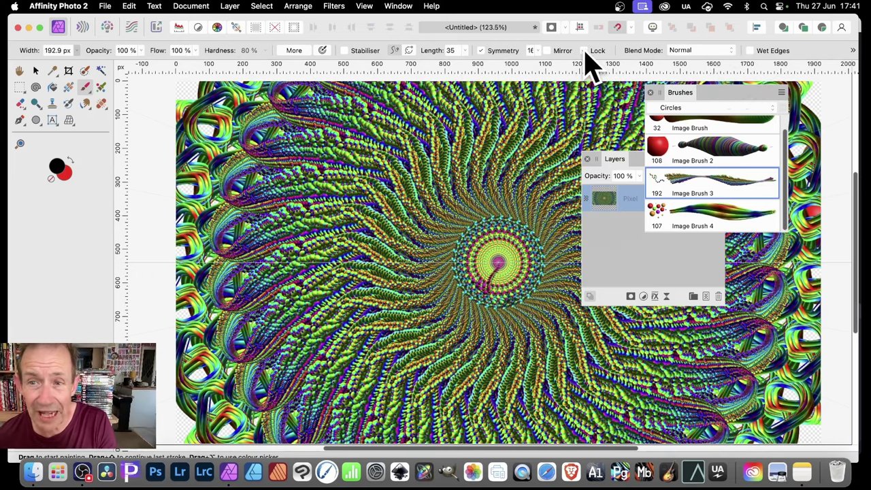
left_click_drag(482, 292, 498, 263)
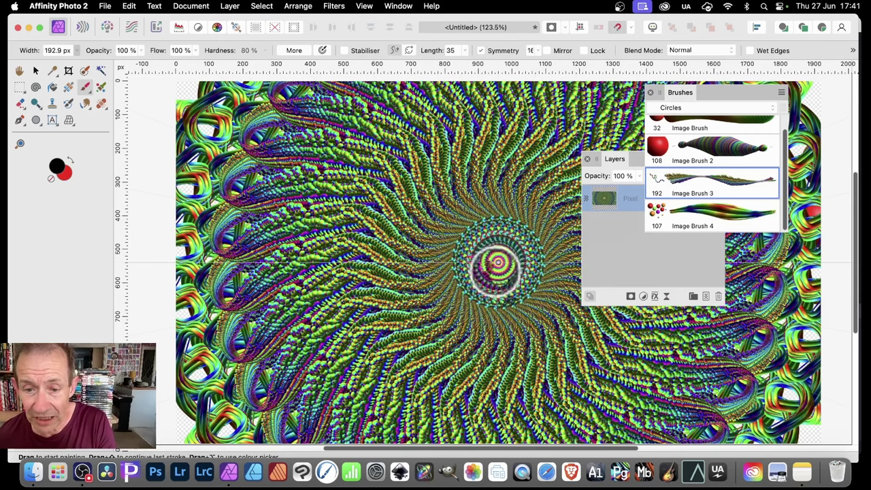
key("super+z")
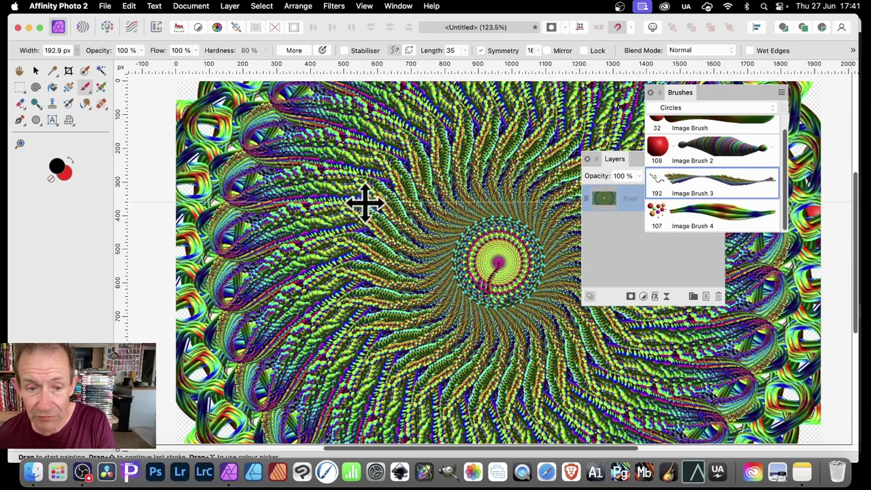
left_click(584, 51)
Step: Paint overlapping symmetric rings around the relocated centre with Image Brush 3, Image Brush 2 and Image Brush 4 in turn
mouse_move(442, 184)
left_mouse_down()
mouse_move(416, 179)
mouse_move(471, 144)
mouse_move(578, 139)
left_mouse_up()
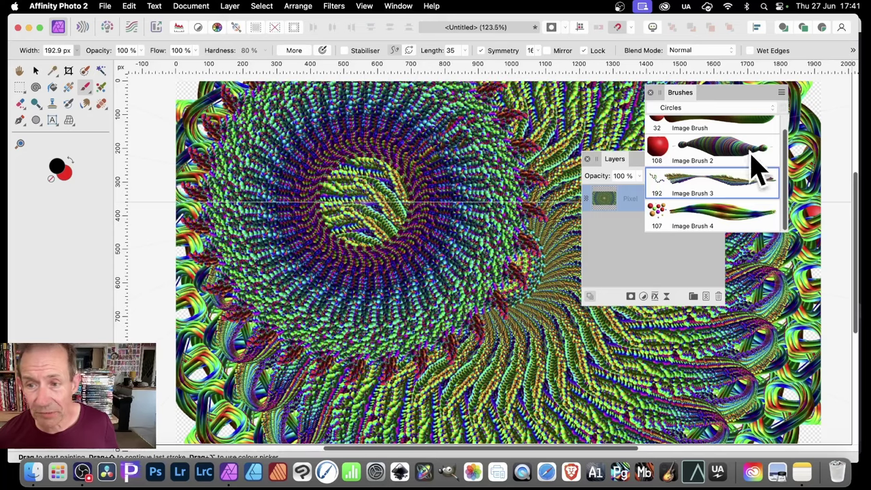
left_click(718, 155)
mouse_move(476, 204)
left_mouse_down()
mouse_move(431, 198)
mouse_move(452, 183)
mouse_move(490, 181)
mouse_move(519, 198)
mouse_move(540, 157)
mouse_move(690, 128)
mouse_move(450, 234)
mouse_move(431, 216)
mouse_move(376, 202)
mouse_move(414, 207)
mouse_move(438, 179)
mouse_move(496, 194)
mouse_move(575, 194)
left_mouse_up()
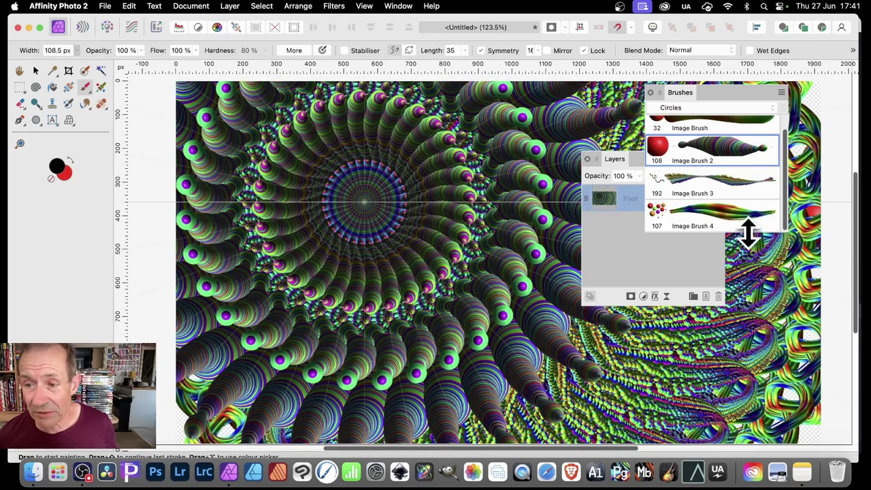
left_click(708, 217)
mouse_move(483, 235)
left_mouse_down()
mouse_move(412, 229)
mouse_move(486, 179)
mouse_move(547, 204)
mouse_move(578, 263)
mouse_move(719, 340)
mouse_move(744, 345)
mouse_move(759, 337)
mouse_move(763, 356)
mouse_move(761, 341)
left_mouse_up()
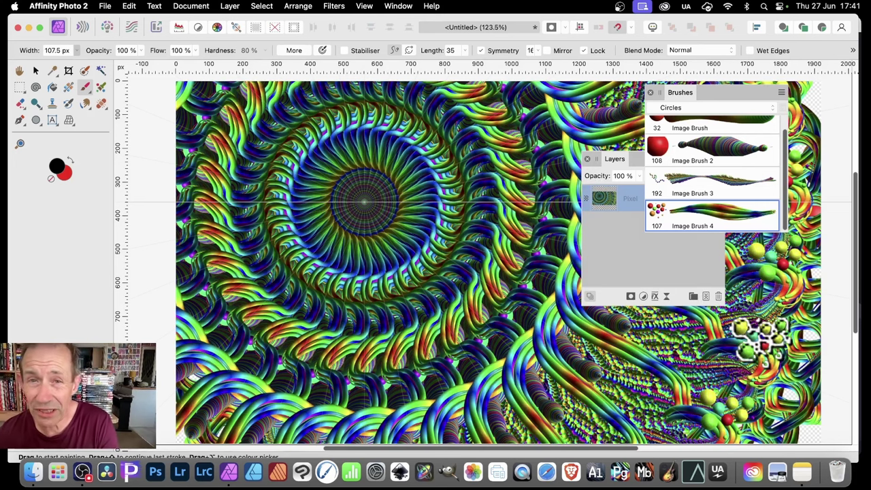